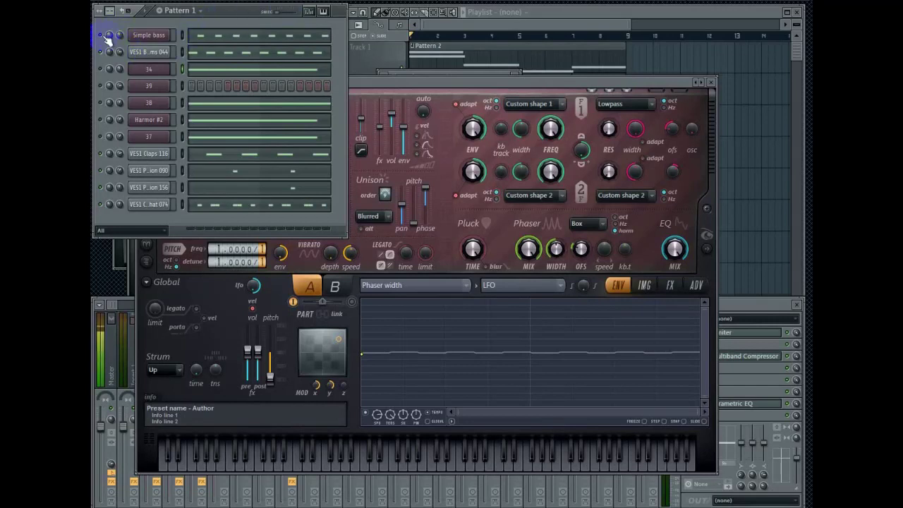
Step: Play the arrangement, open the Harmor on channel 39 and show its part B Filter 1 frequency envelope
key(space)
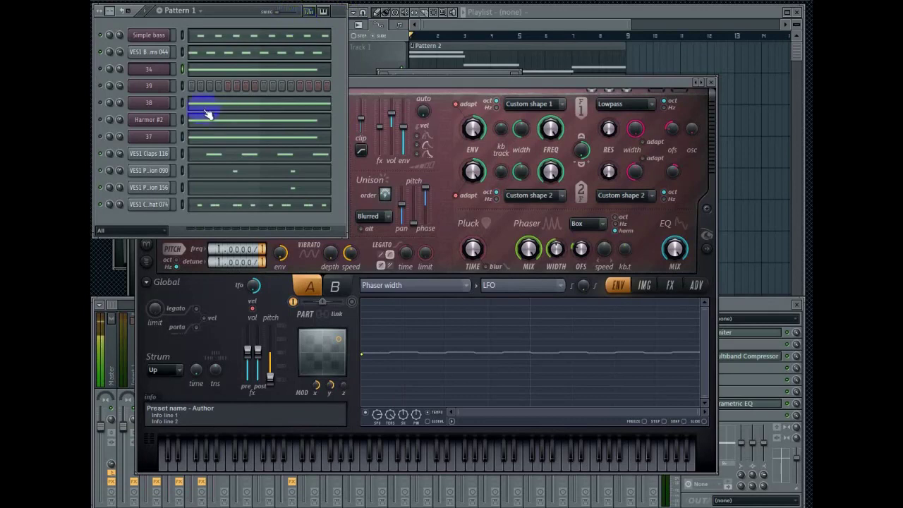
key(space)
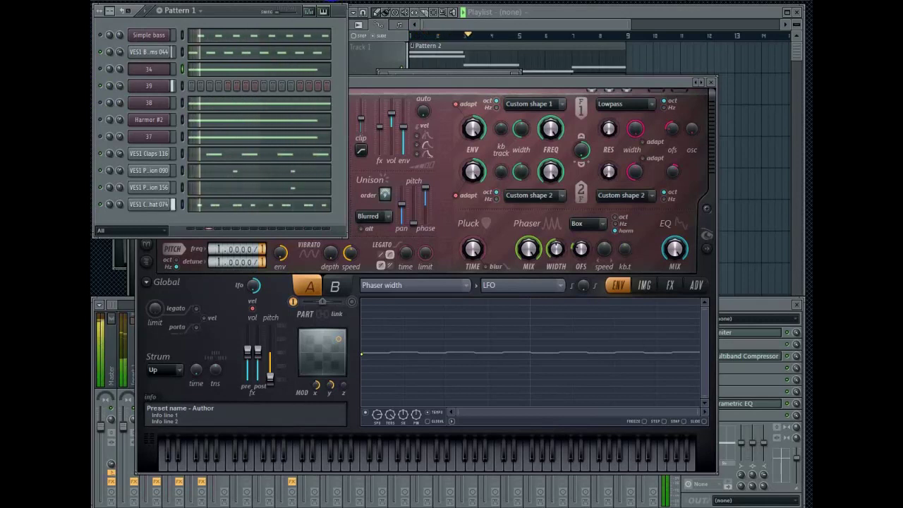
click(150, 89)
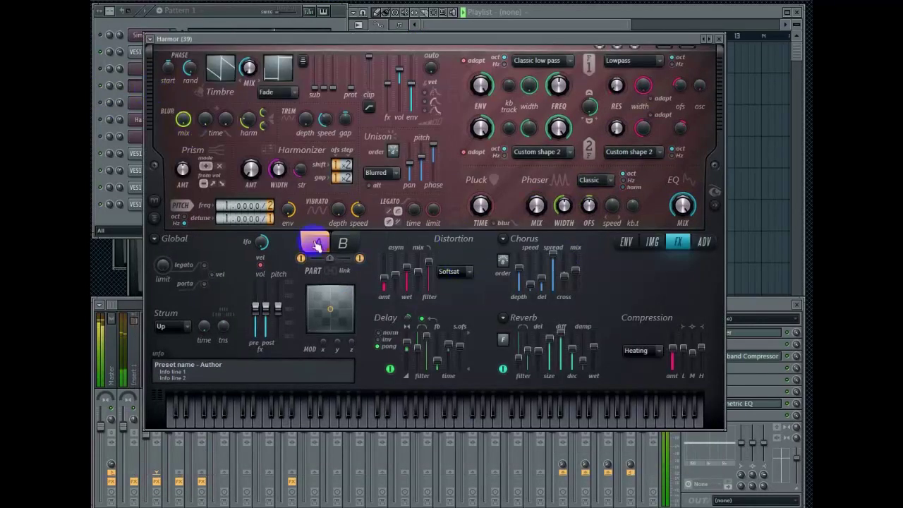
click(626, 242)
drag(710, 333, 713, 256)
click(344, 243)
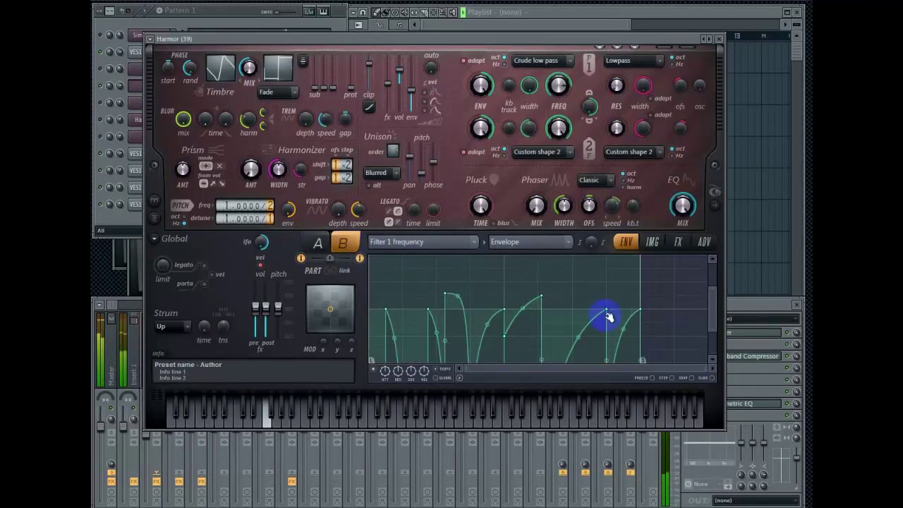
Step: Switch to Pattern 2 and open the piano roll of channel 39 at full size
click(239, 28)
click(469, 24)
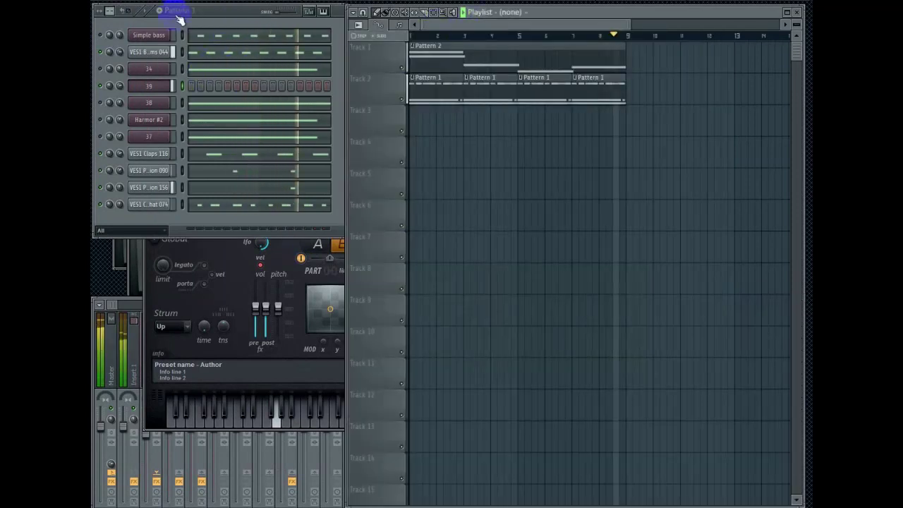
scroll(189, 16, down, 1)
click(218, 87)
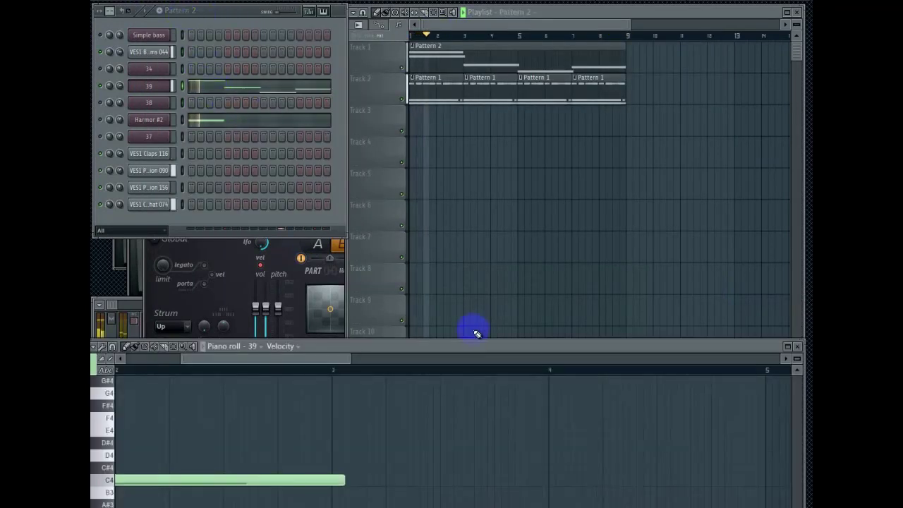
double_click(478, 345)
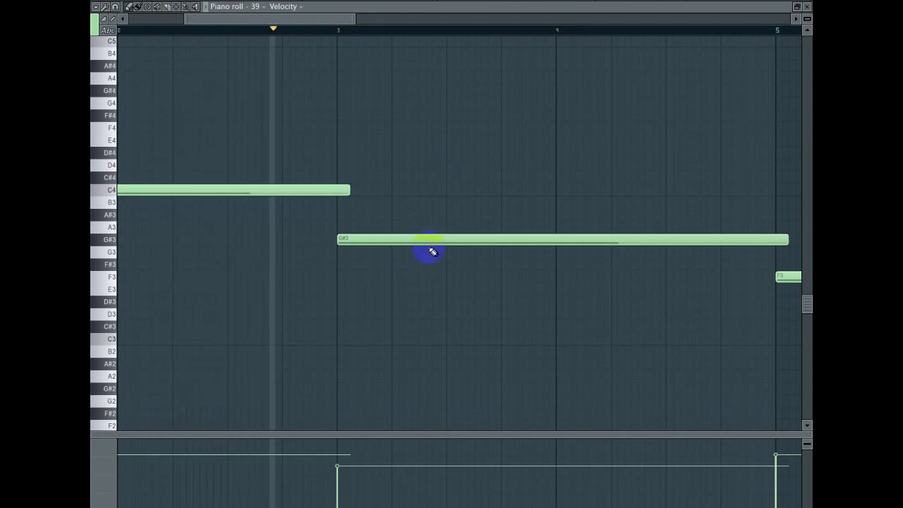
Step: Examine the whole note sequence of channel 39 in Pattern 2 and restore the piano roll to its smaller size
scroll(396, 332, down, 3)
click(304, 464)
scroll(298, 441, up, 3)
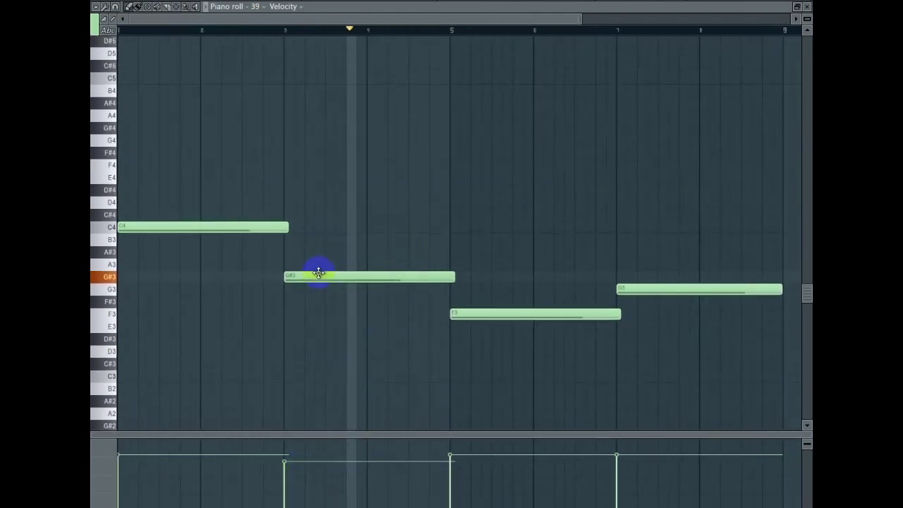
scroll(331, 273, down, 2)
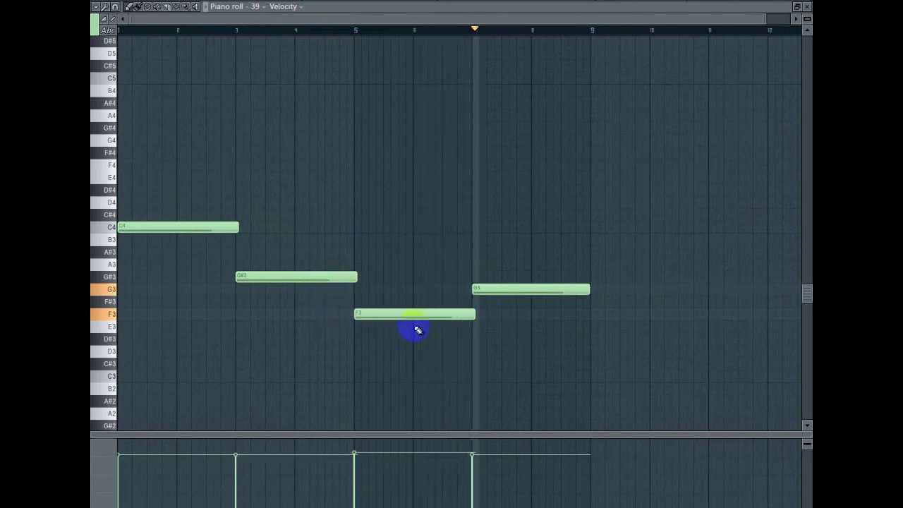
double_click(403, 9)
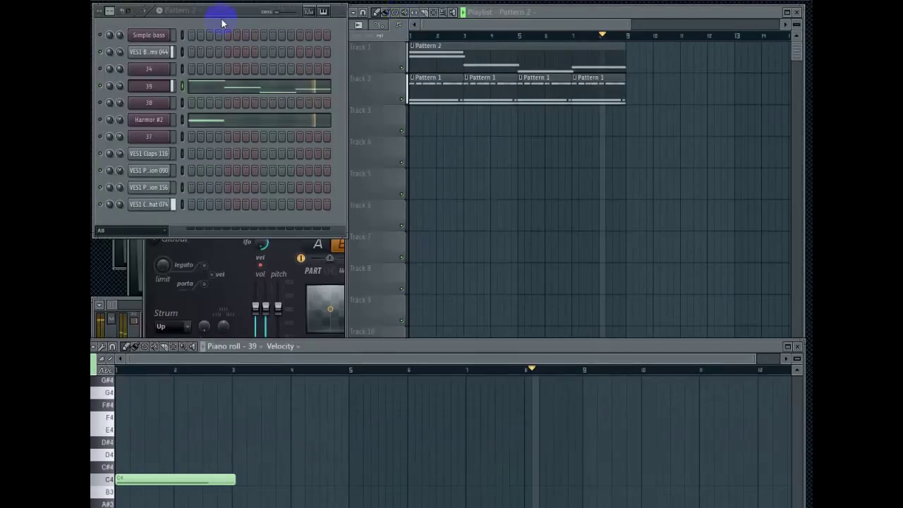
Step: Open the Harmor on channel 37, show its part B volume envelope and audition the channel in Pattern 1
click(149, 136)
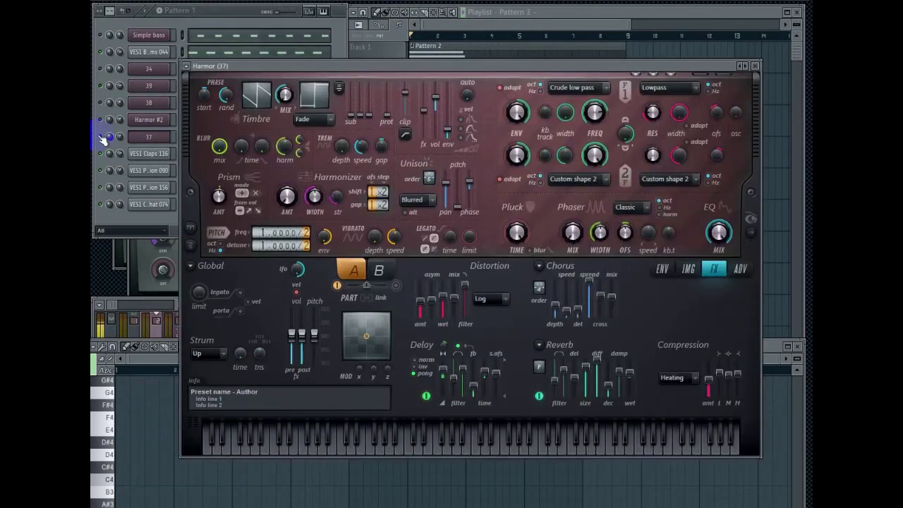
drag(307, 65, 307, 29)
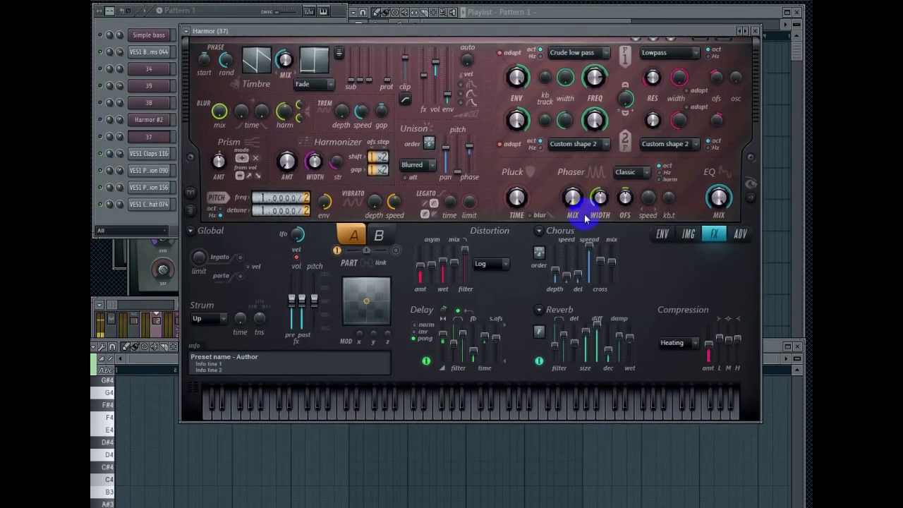
click(659, 233)
click(380, 237)
click(107, 141)
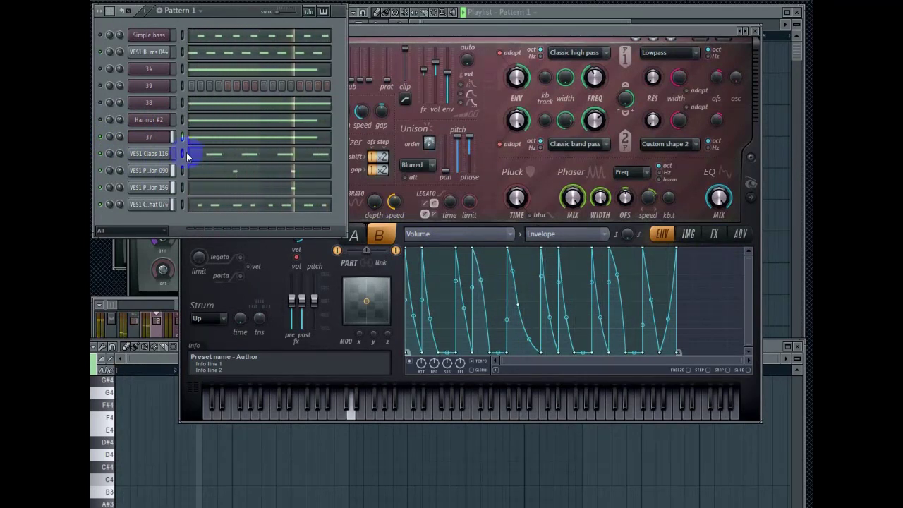
key(space)
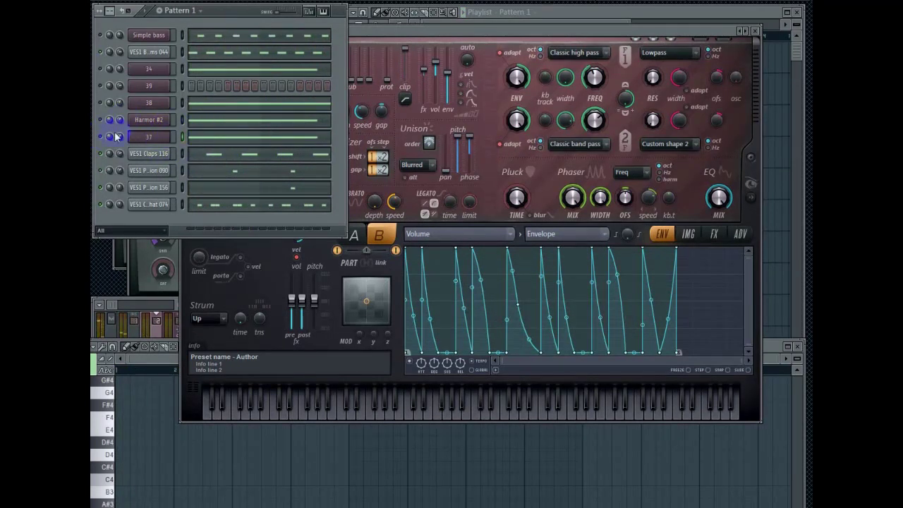
Step: Open the Harmor #2 channel and audition it with the drums
click(138, 126)
click(145, 123)
key(space)
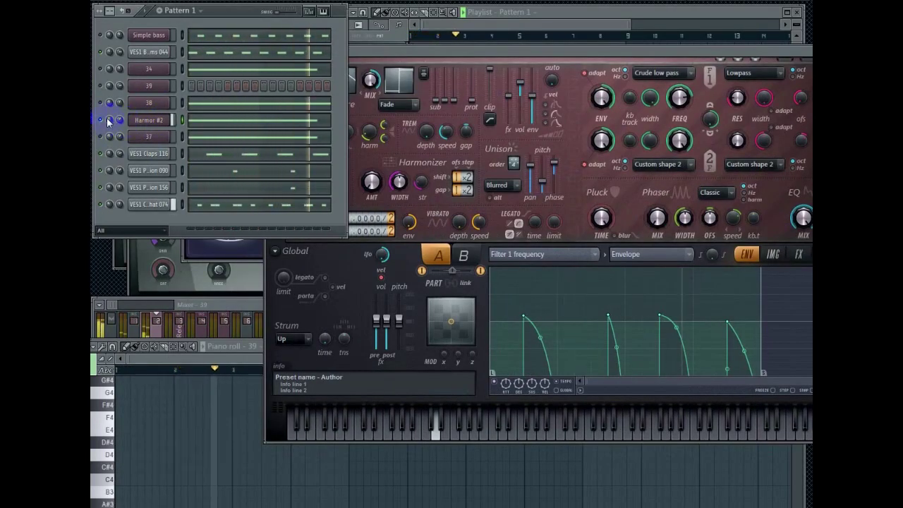
key(space)
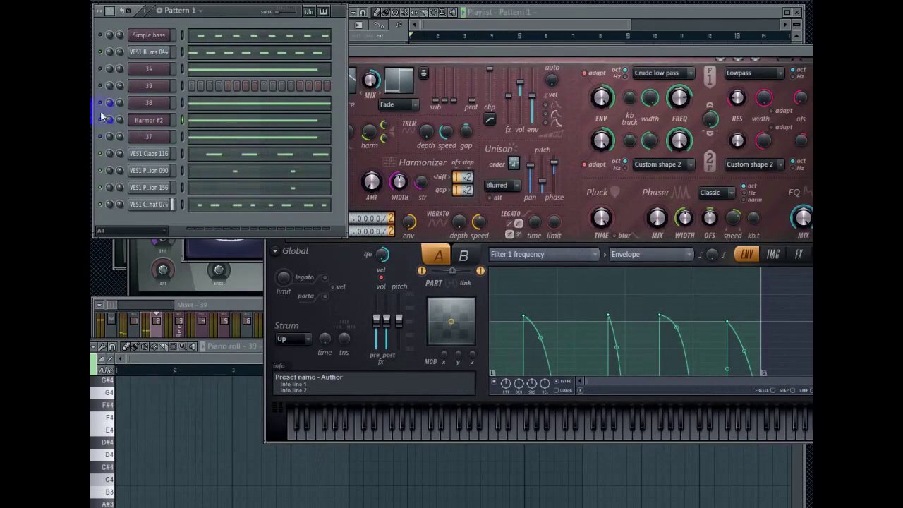
Step: Audition channel 38 in Pattern 1 and stop playback
key(space)
click(147, 103)
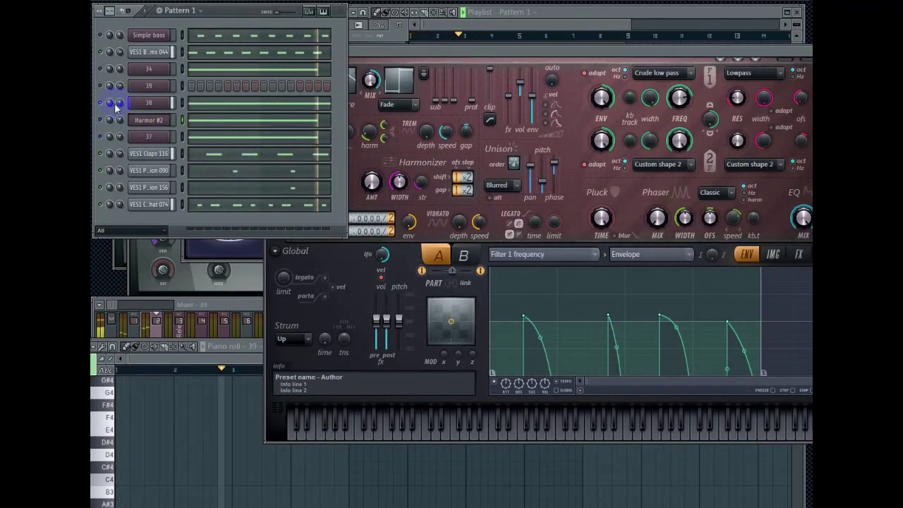
key(space)
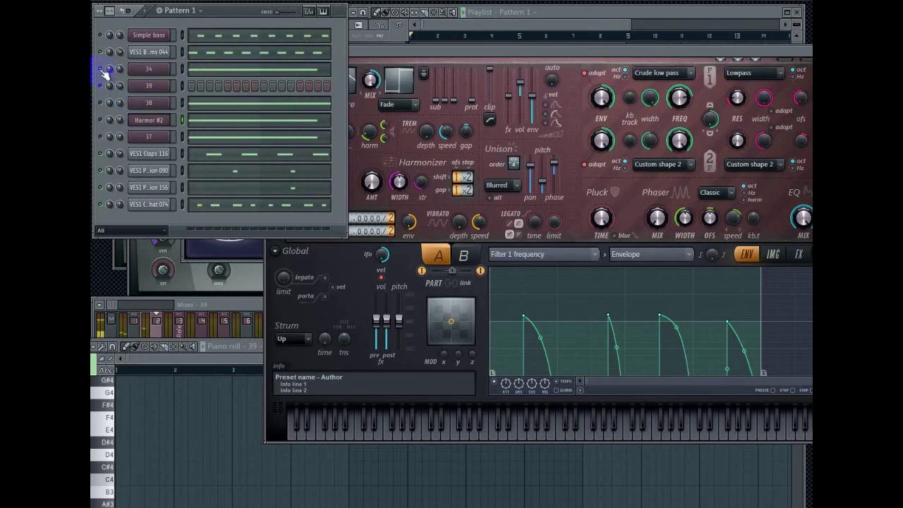
Step: Open the Harmor on channel 34 and lower the volume of mixer track 39 while the pattern plays
click(144, 69)
click(111, 306)
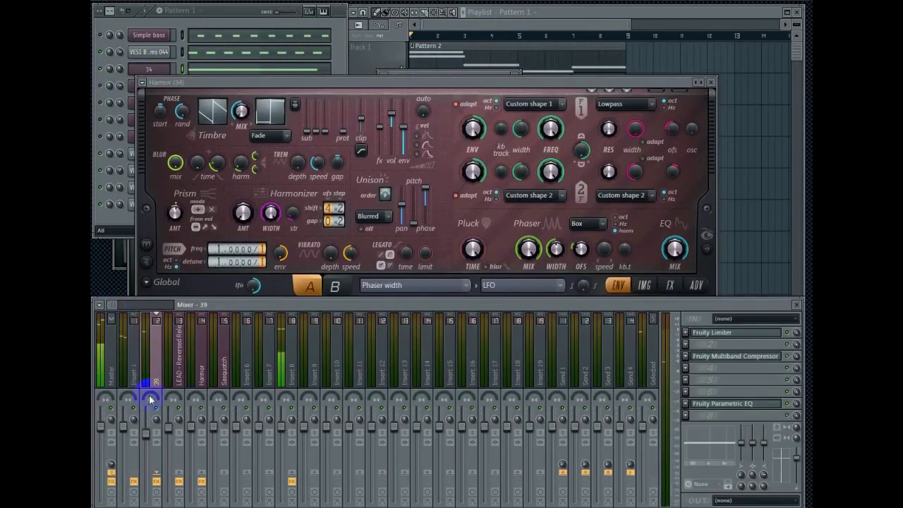
drag(146, 431, 146, 447)
click(234, 11)
key(space)
click(146, 451)
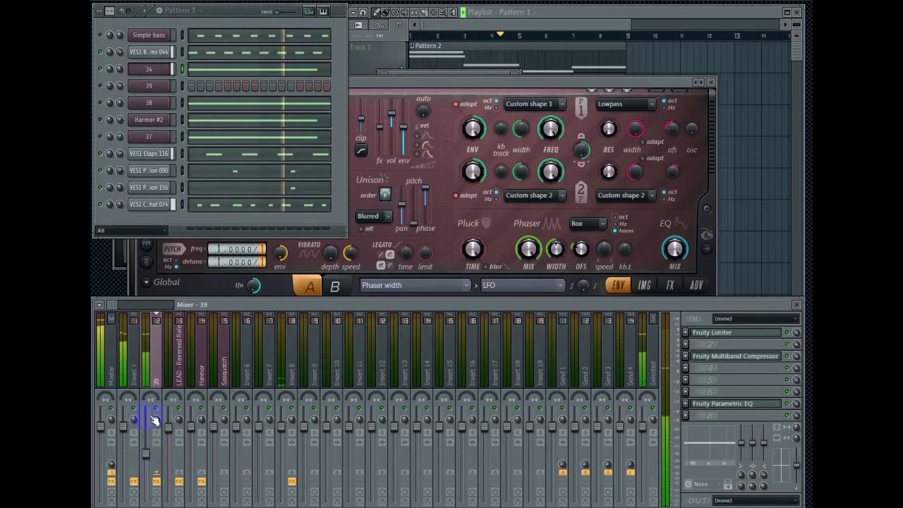
Step: Turn off channel 34 and raise the volume fader of mixer track 39
click(102, 75)
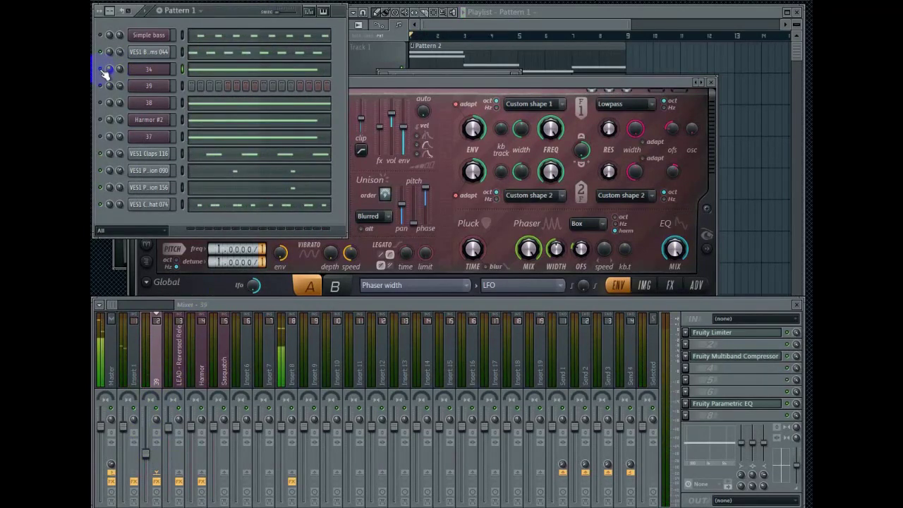
click(158, 367)
click(168, 264)
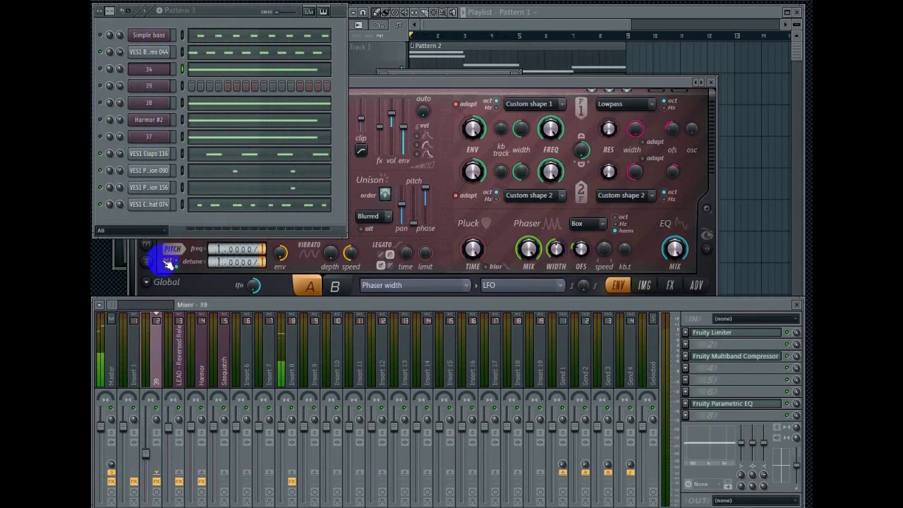
drag(145, 452, 145, 426)
Step: Inspect the Fruity Limiter and Fruity Multiband Compressor on mixer track 39, then close the compressor
click(688, 350)
click(656, 336)
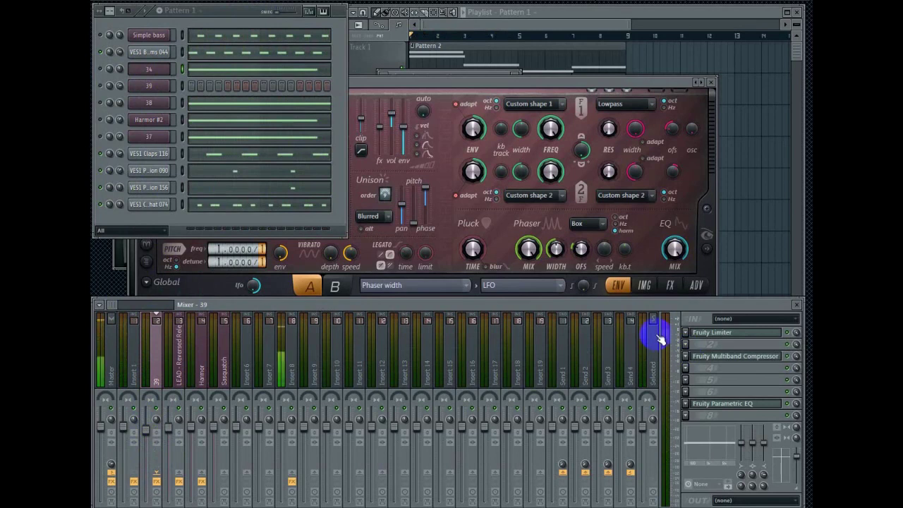
click(739, 333)
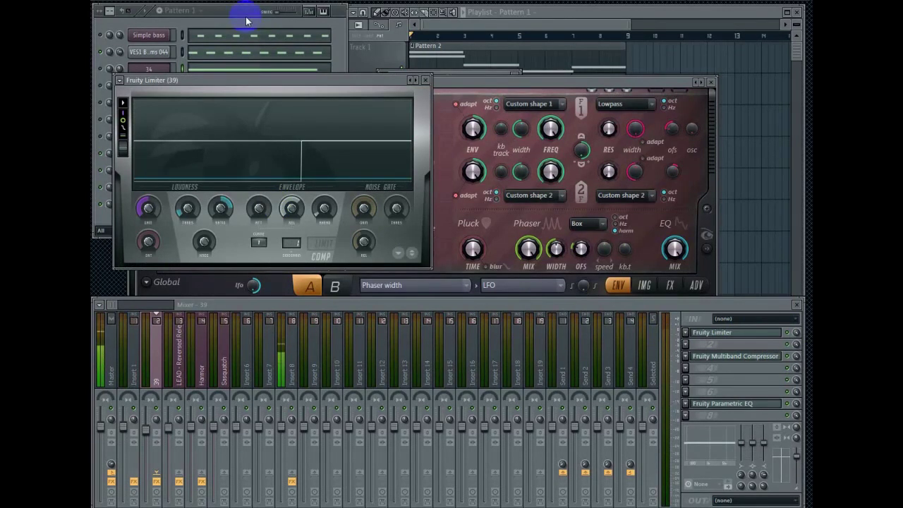
click(736, 356)
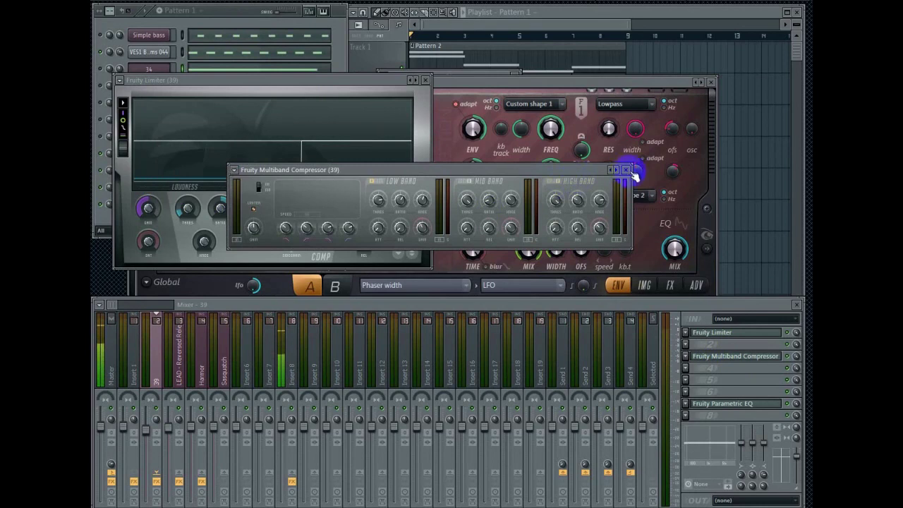
click(626, 169)
Step: Bring up the playlist, reopen the Harmor on channel 39 and reposition its window
click(247, 11)
key(F5)
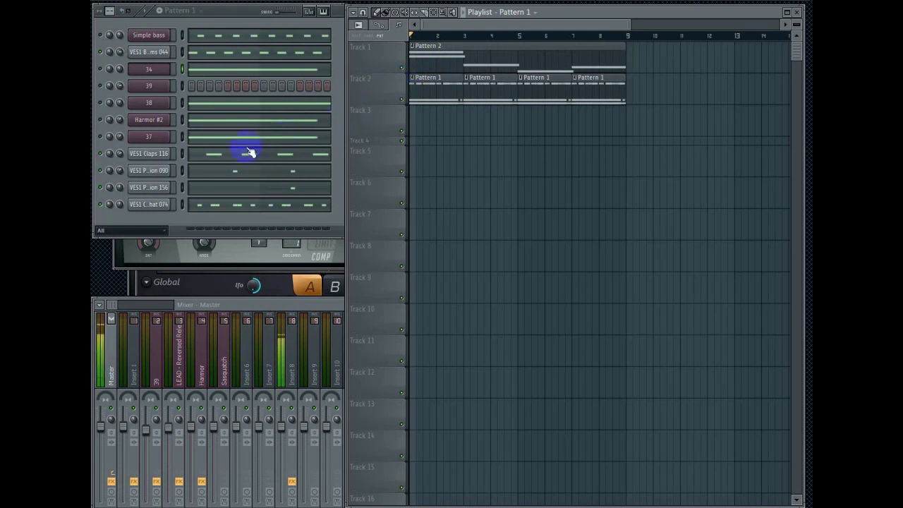
click(156, 92)
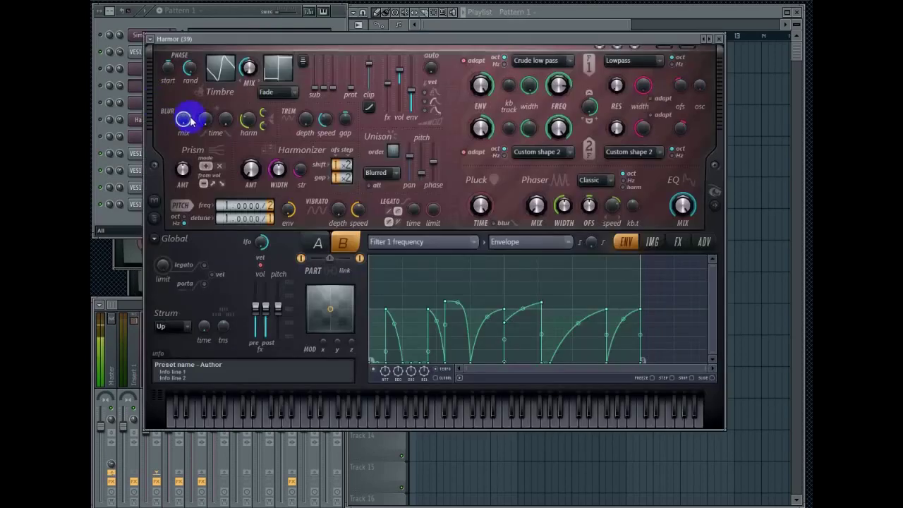
drag(336, 37, 346, 9)
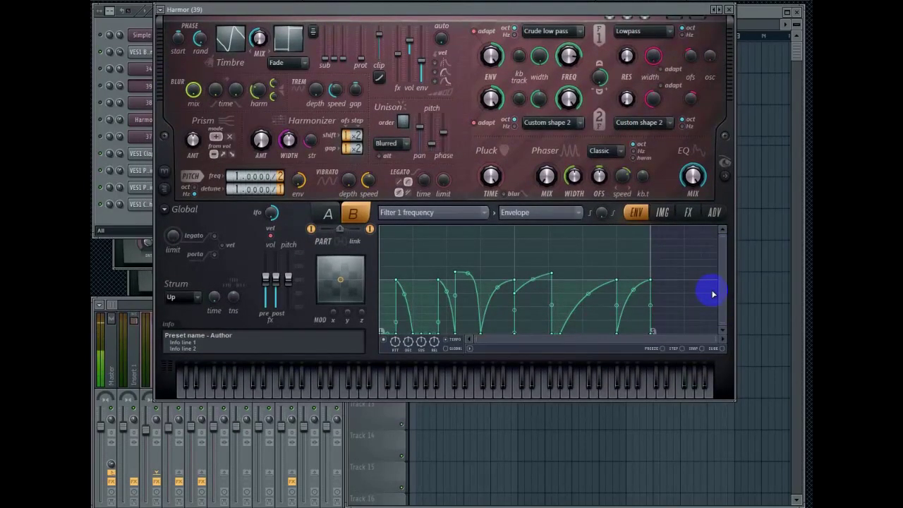
drag(376, 11, 414, 43)
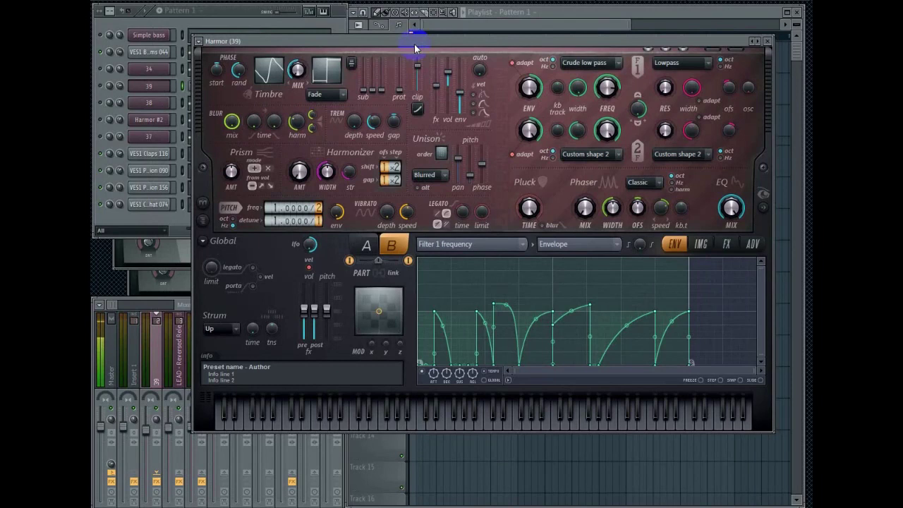
drag(414, 43, 408, 30)
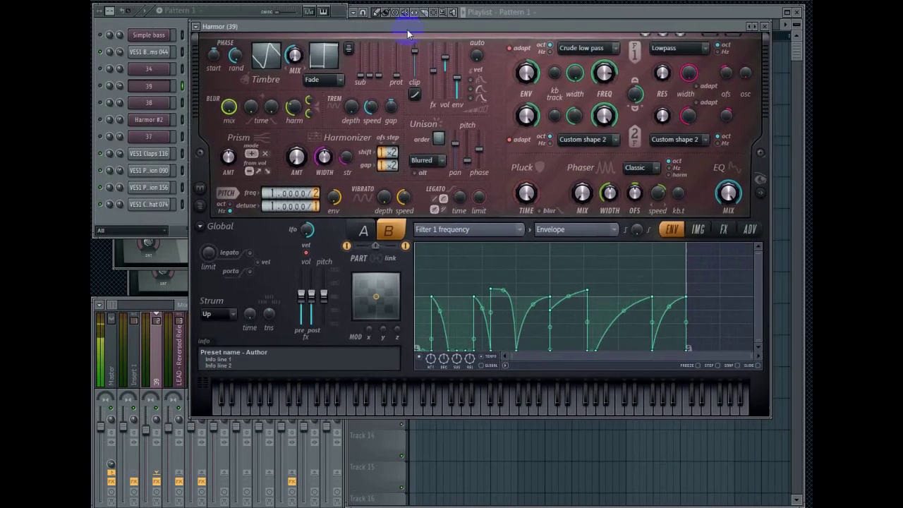
Step: Show the effects settings of channel 39's Harmor for parts B and A, then return to the playlist
click(228, 10)
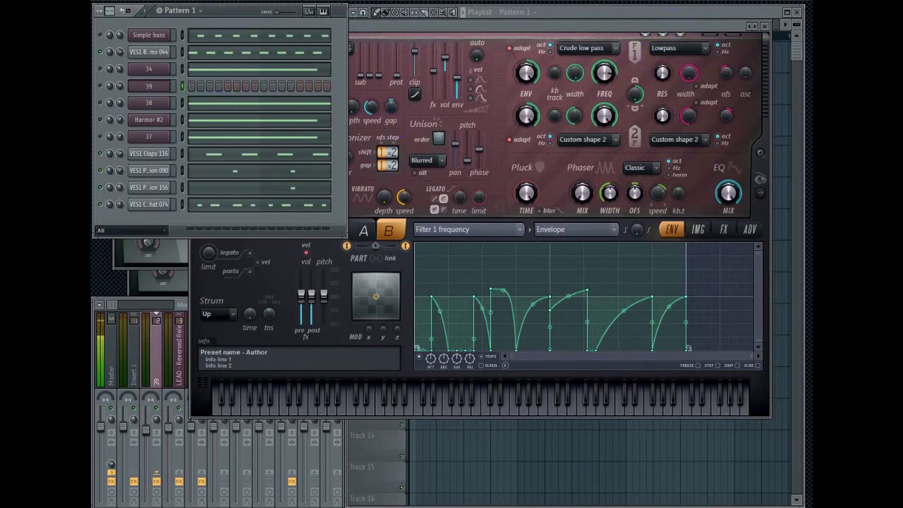
click(723, 230)
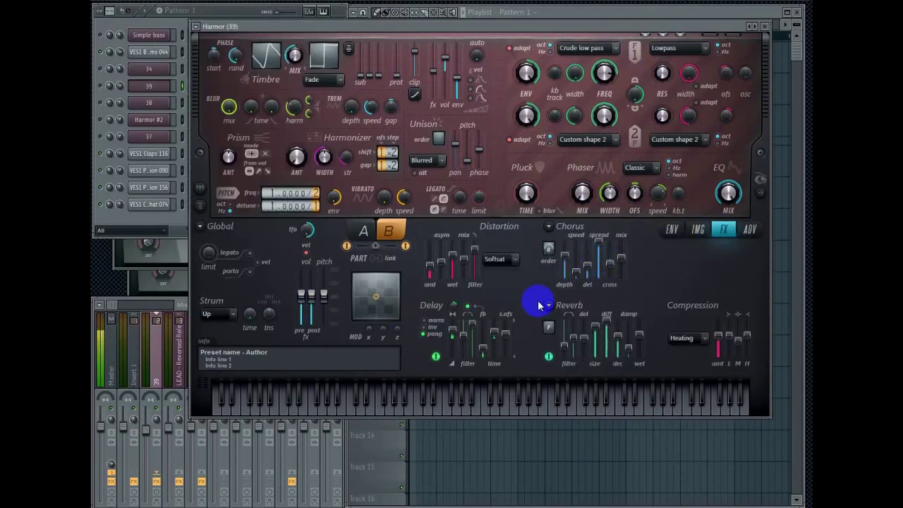
click(360, 230)
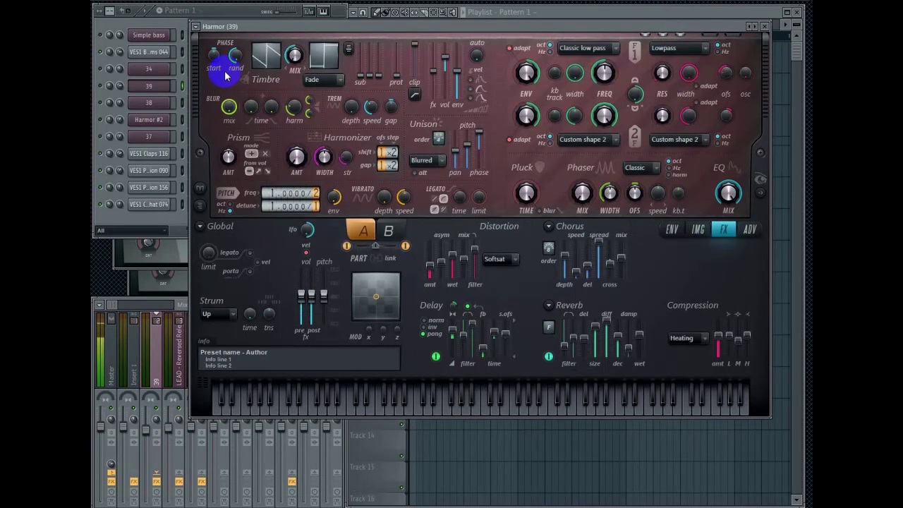
drag(276, 26, 262, 60)
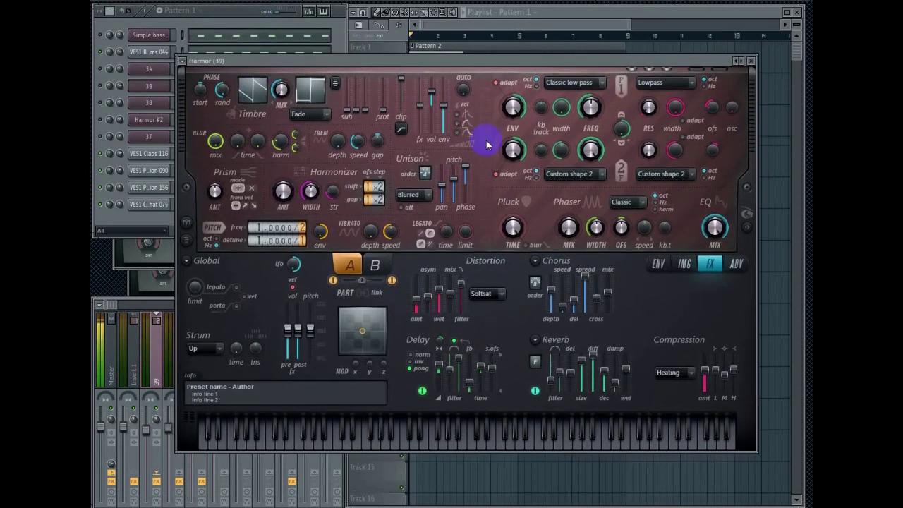
click(544, 30)
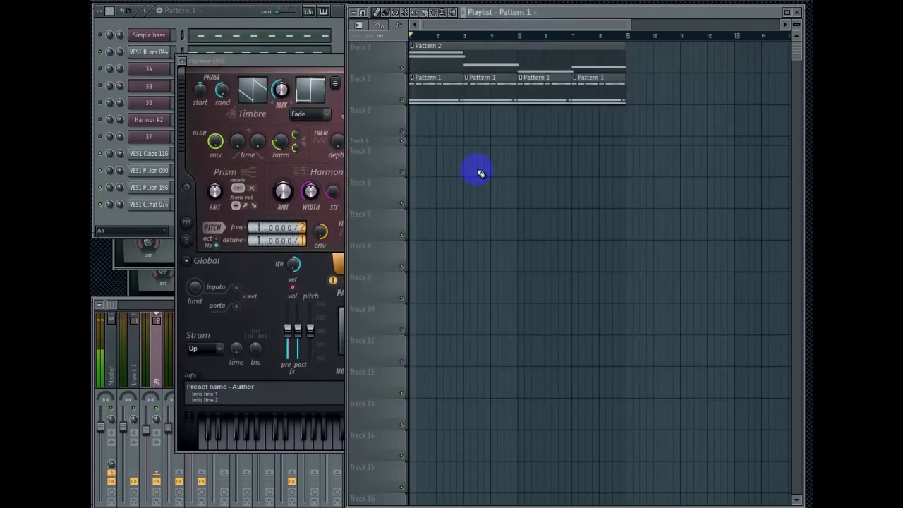
Step: Play the pattern, reopen channel 39's Harmor and examine part A's Filter 1 frequency envelope
click(239, 11)
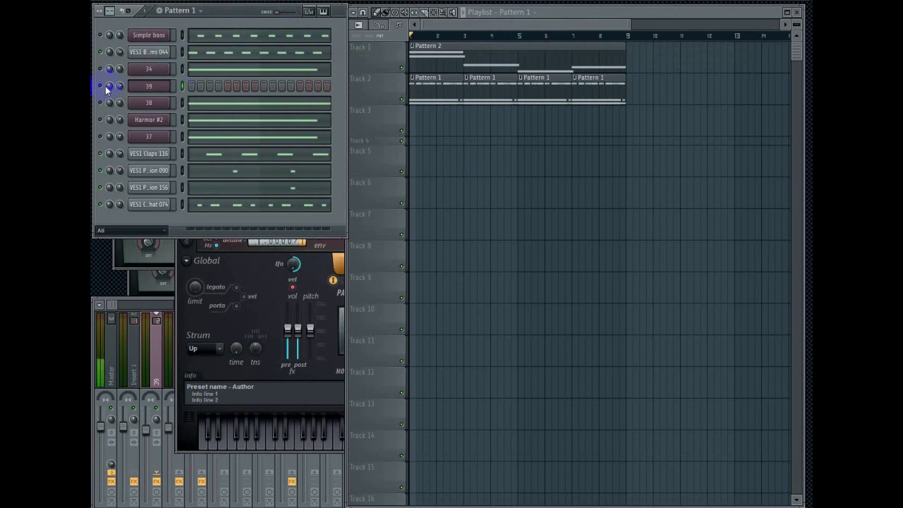
key(space)
click(154, 88)
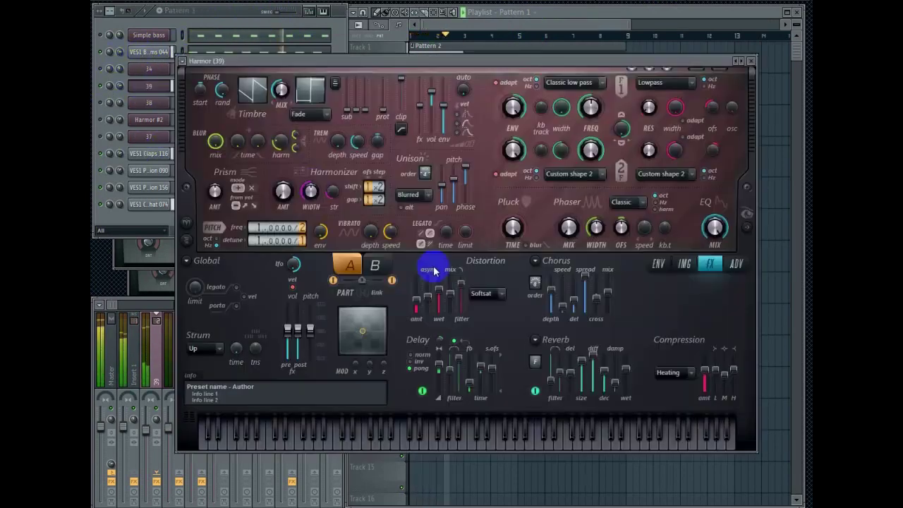
click(655, 264)
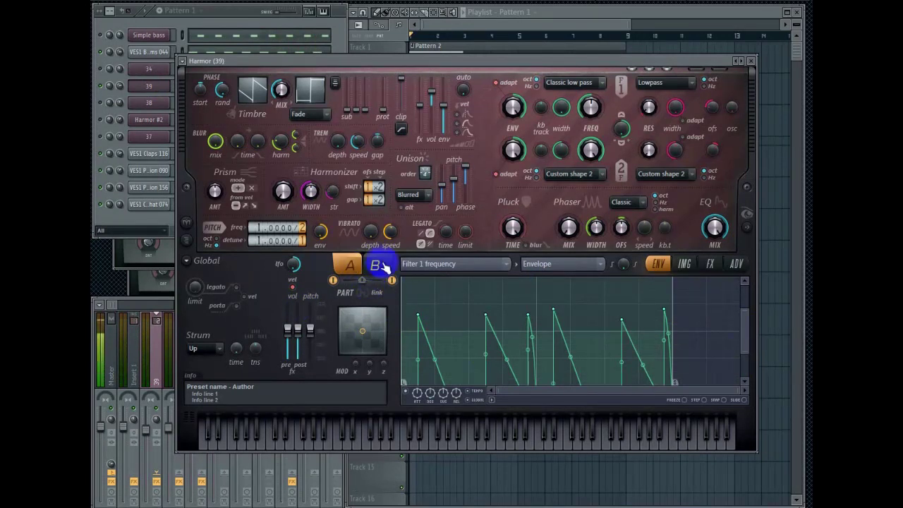
drag(743, 353, 740, 317)
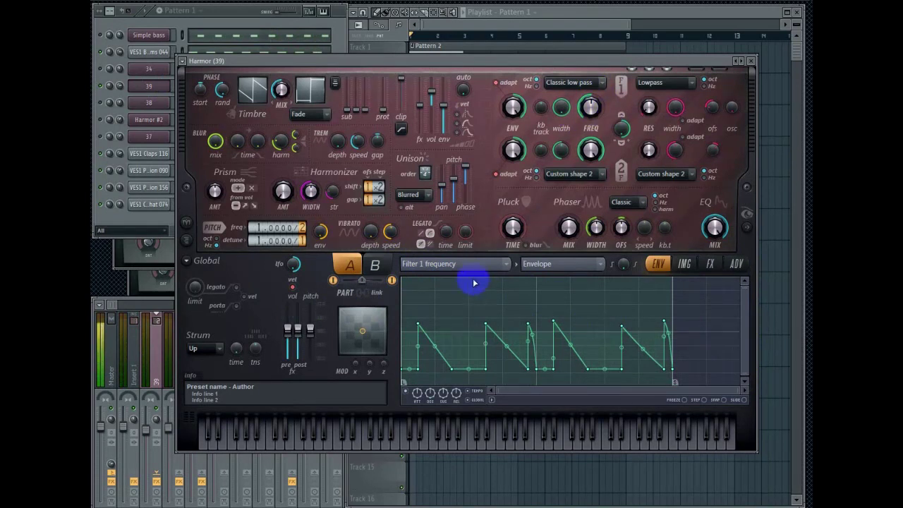
click(375, 265)
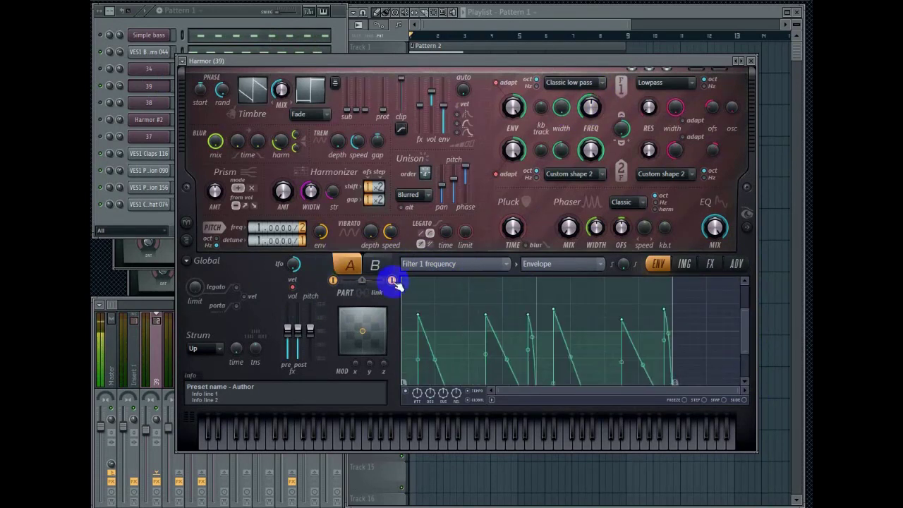
Step: Audition Harmor parts A and B separately with their Filter 1 frequency envelopes shown, leaving only part A enabled
key(space)
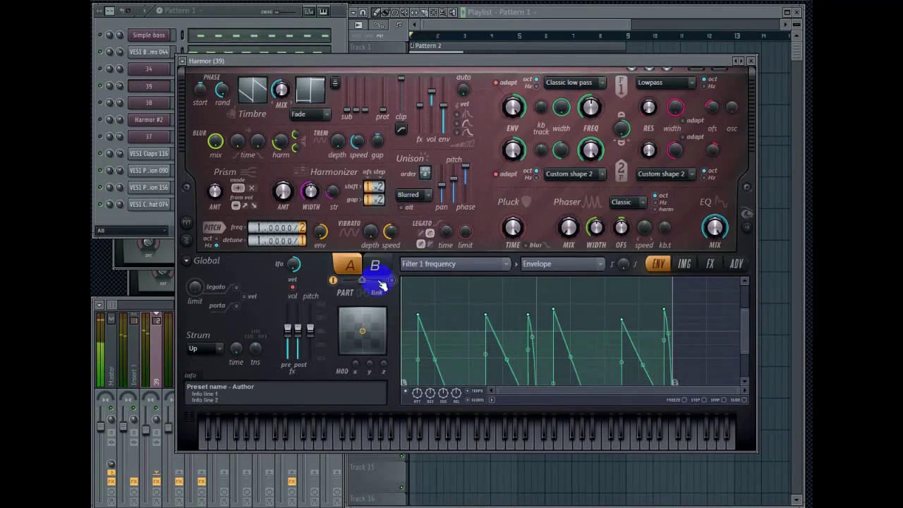
click(333, 280)
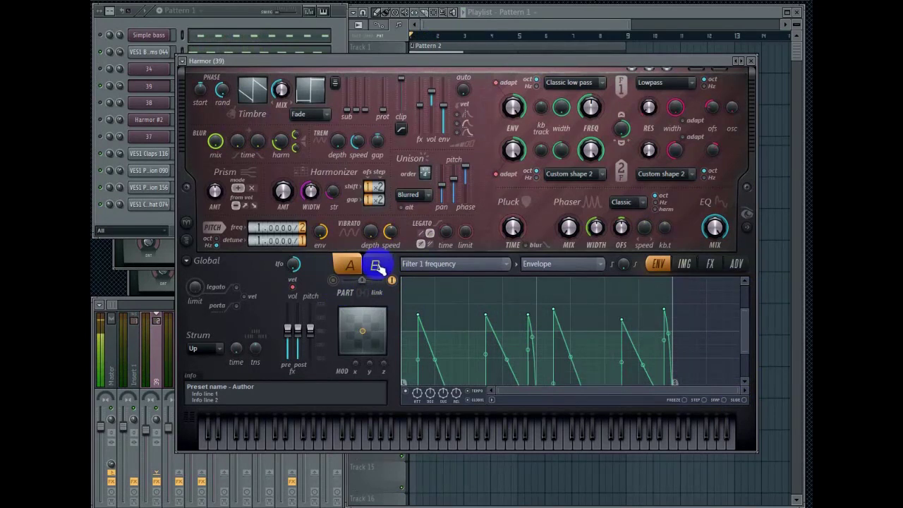
click(376, 266)
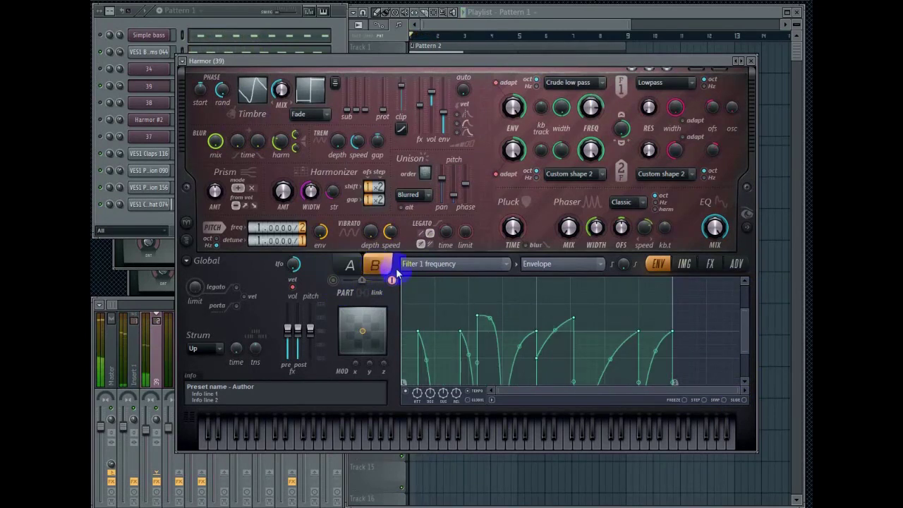
click(333, 281)
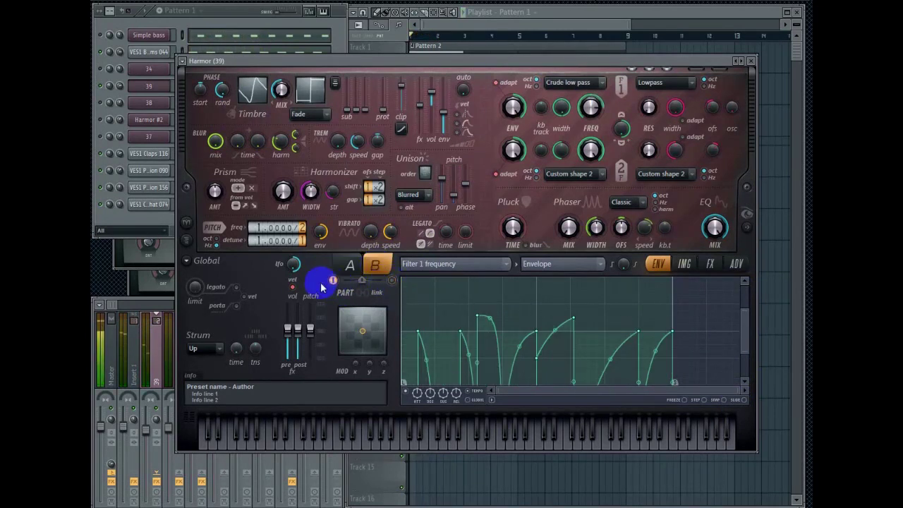
click(349, 265)
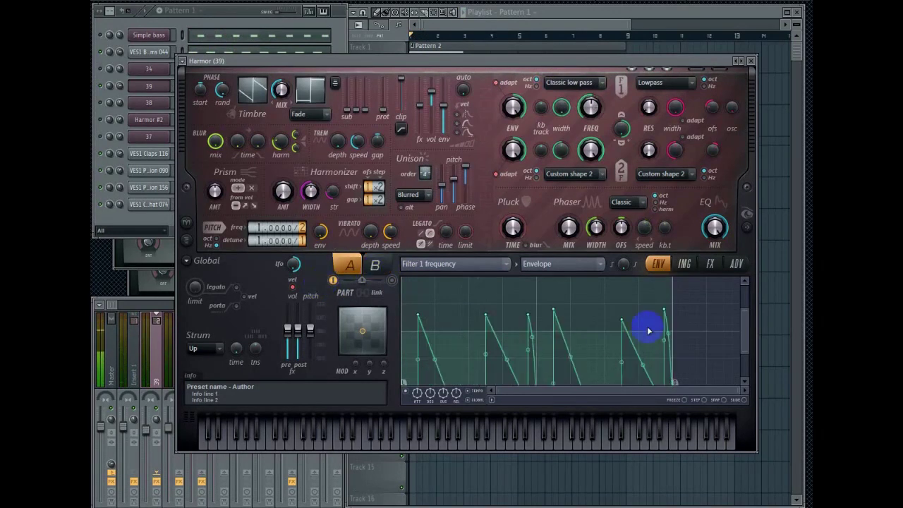
Step: Play part A with its Filter 1 frequency envelope shown, compare the Volume envelope and return to Filter 1 frequency
drag(745, 306, 741, 362)
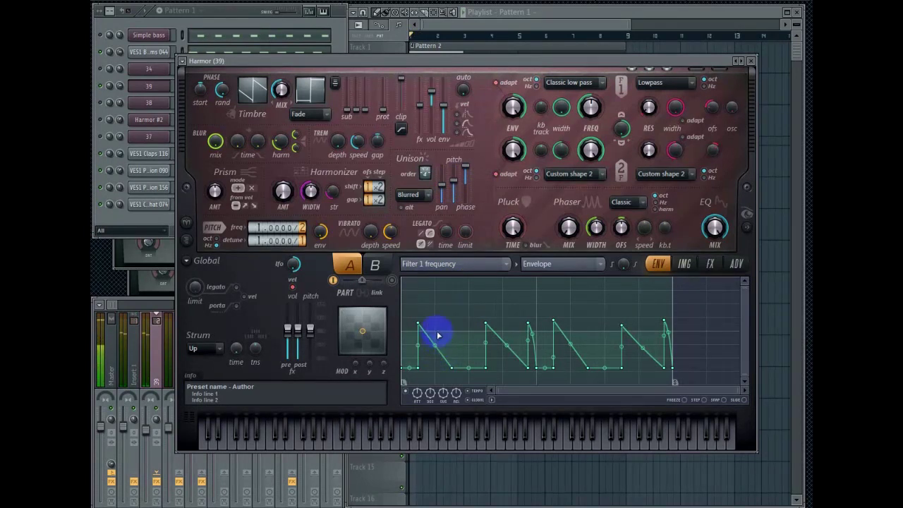
key(space)
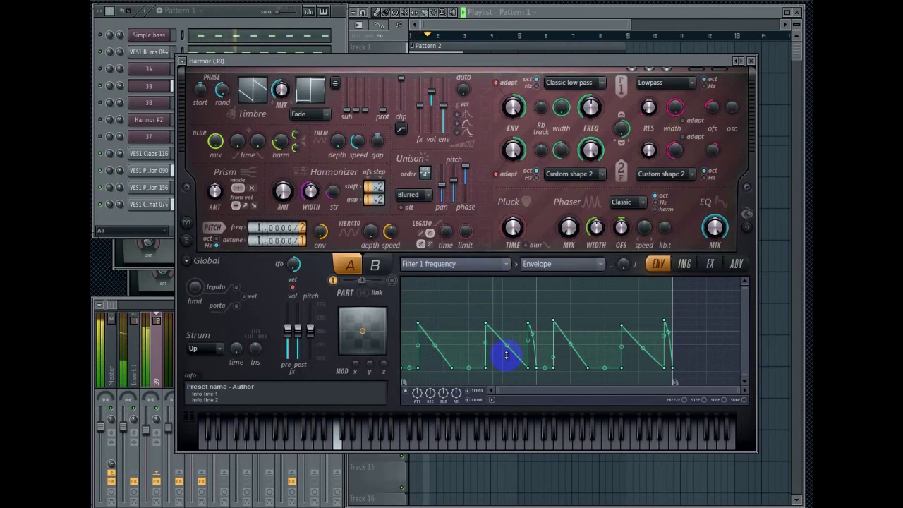
click(456, 267)
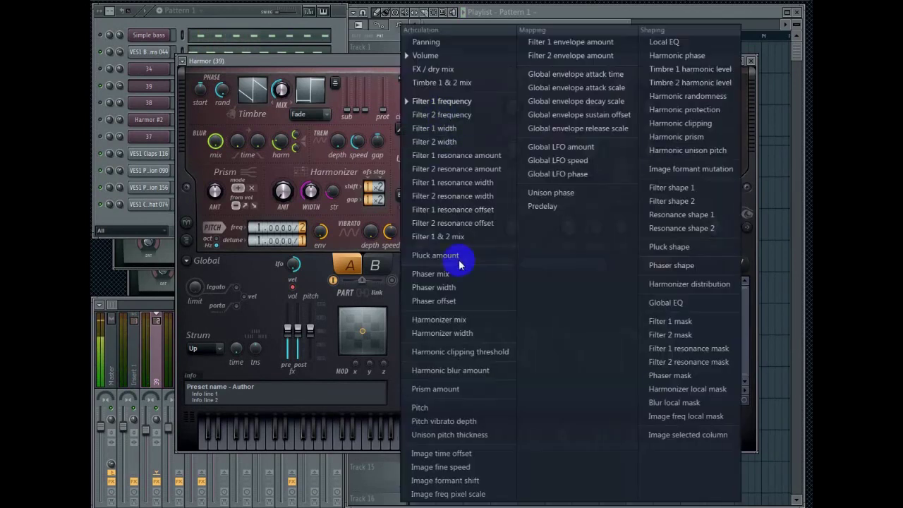
click(451, 56)
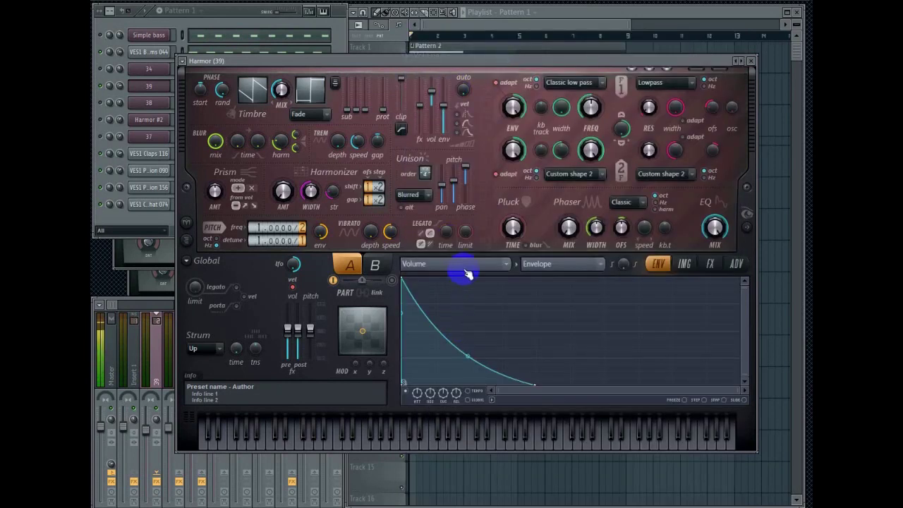
click(462, 268)
click(445, 101)
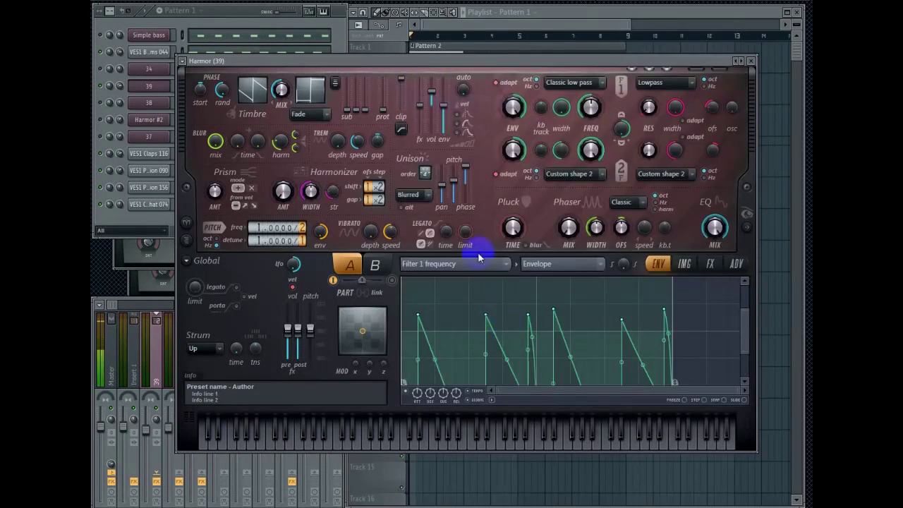
Step: Switch off part A's Filter 1 frequency envelope to compare the sound without it
click(593, 108)
drag(744, 352, 746, 276)
click(472, 182)
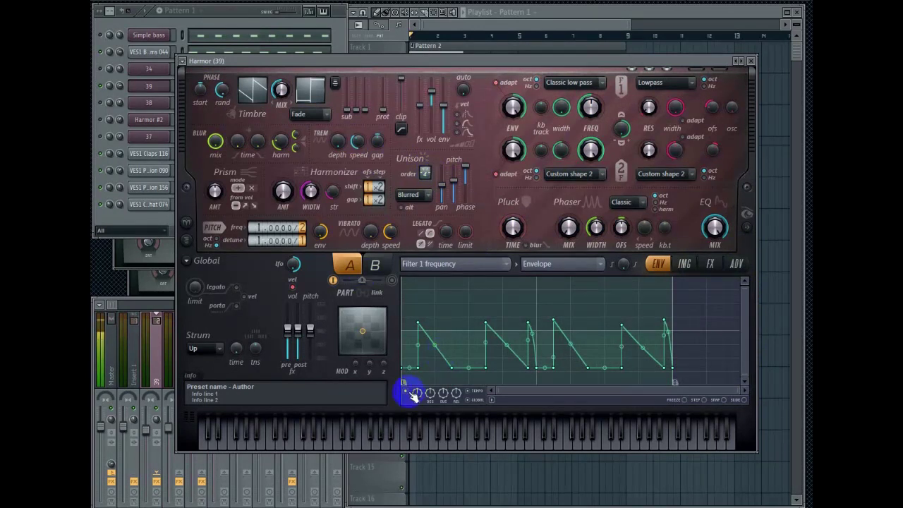
click(431, 243)
click(356, 62)
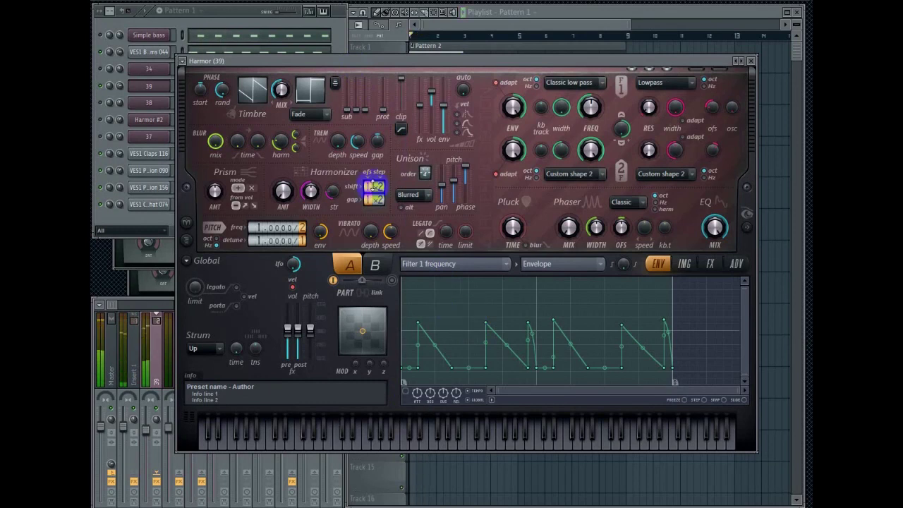
Step: Inspect the Fruity Limiter on mixer track 39 during playback, then close it and return to the Harmor
key(F9)
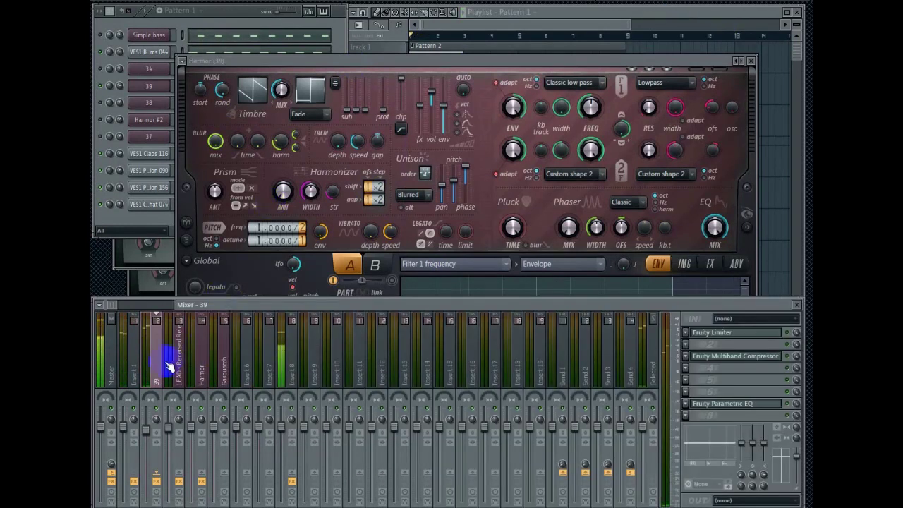
click(748, 333)
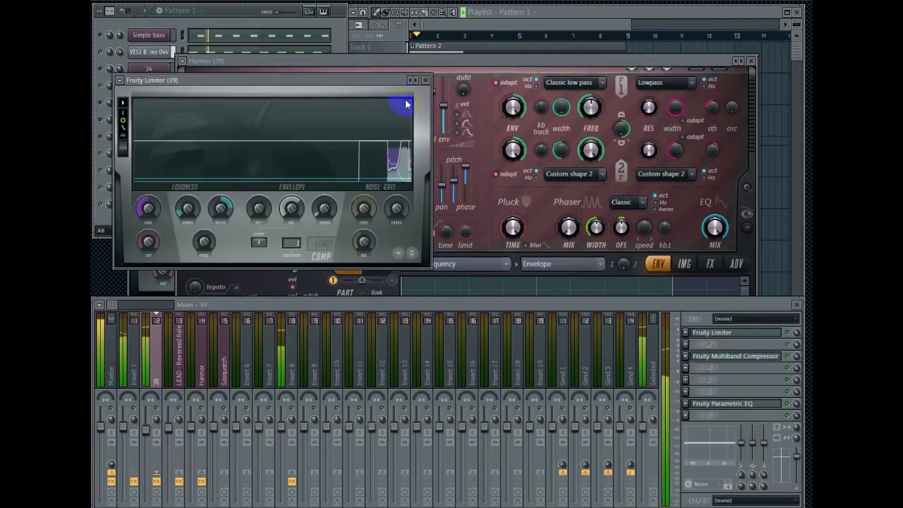
click(425, 80)
click(369, 238)
click(259, 178)
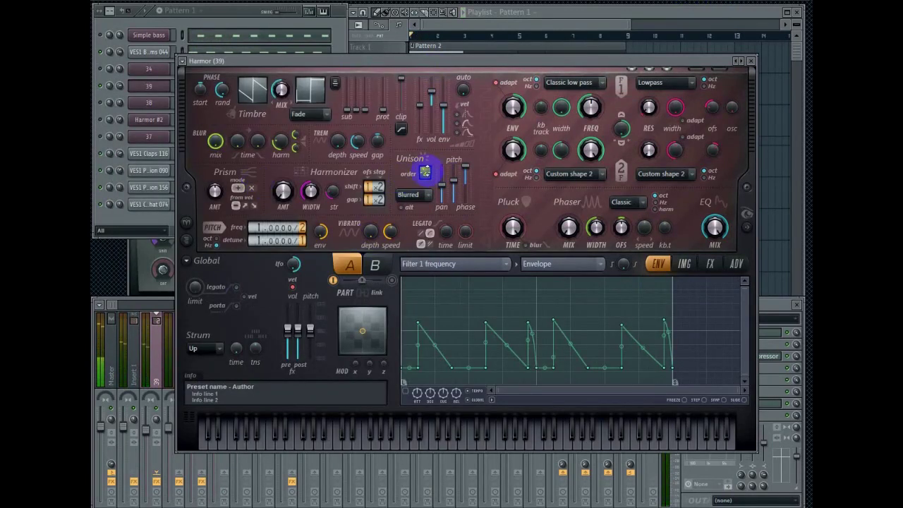
Step: Point out the unison pitch and phase sliders of Harmor part A
click(452, 184)
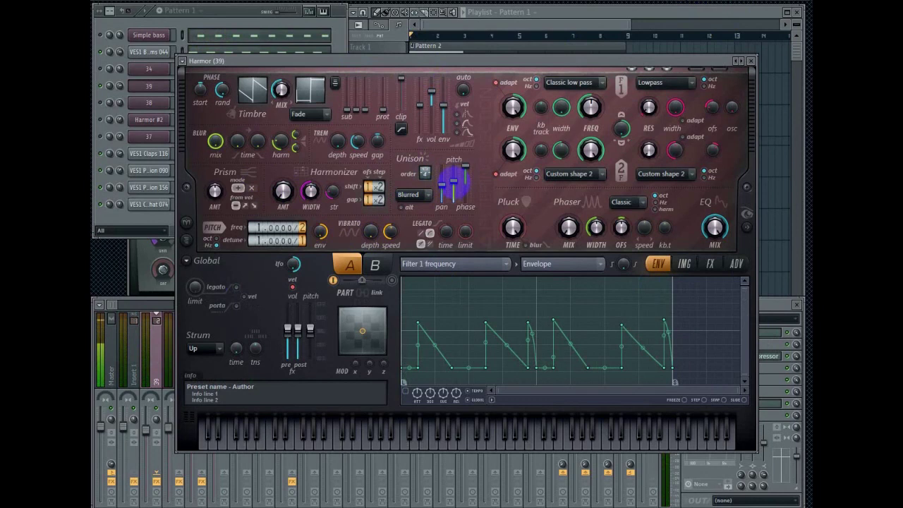
drag(466, 177, 471, 171)
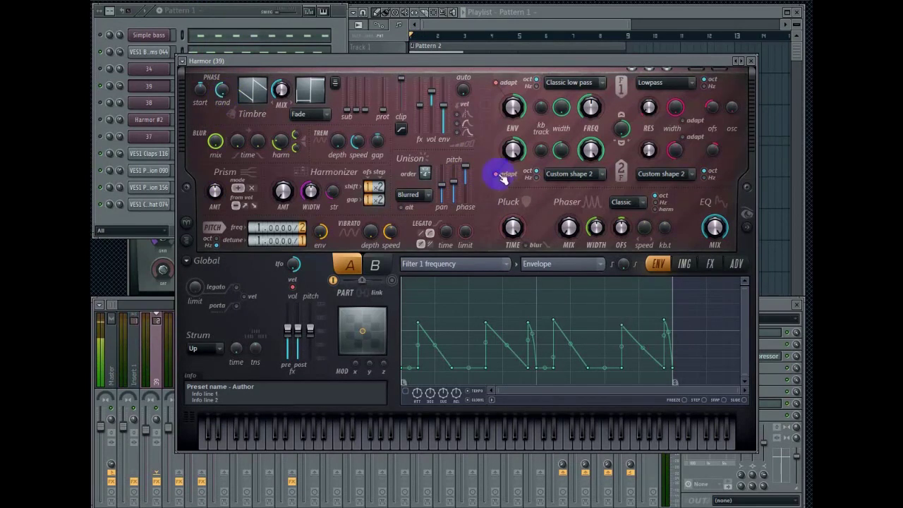
click(466, 169)
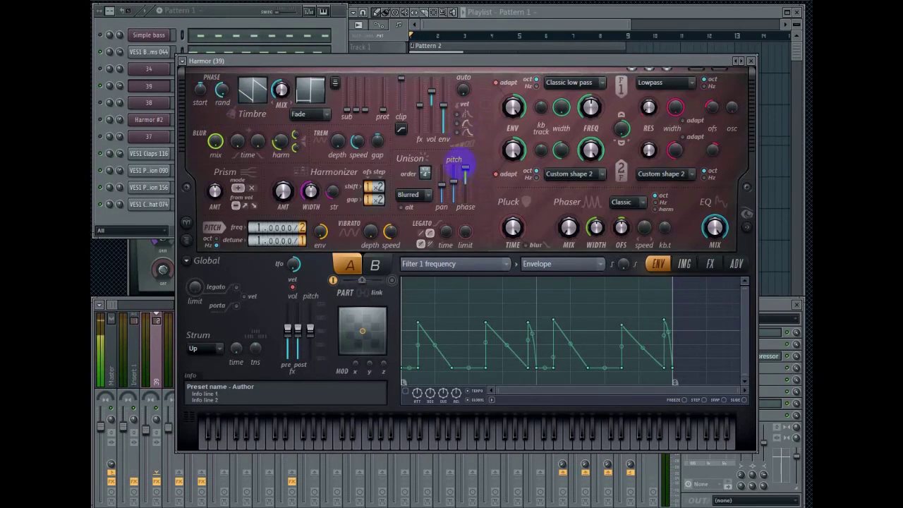
drag(466, 170, 466, 180)
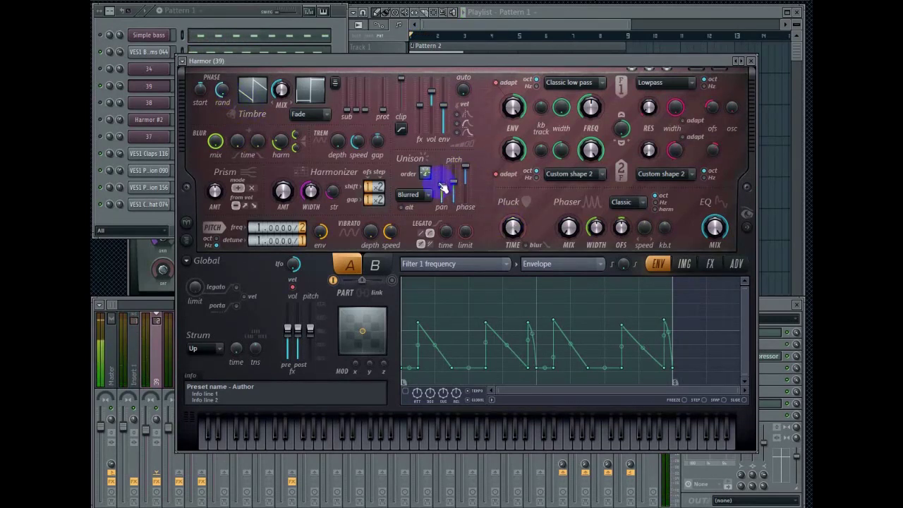
Step: Give part A's Volume envelope a slower attack by delaying its peak point, and remove that point's sustain / loop end
click(455, 266)
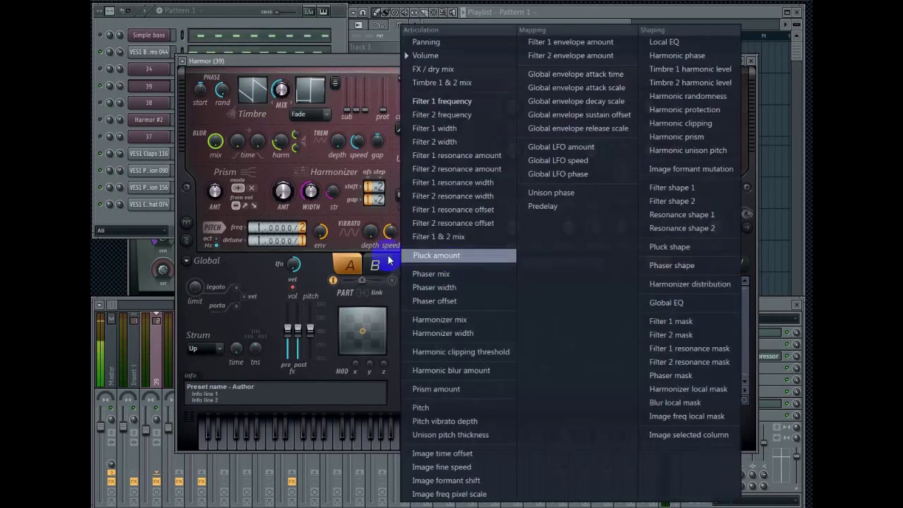
click(459, 55)
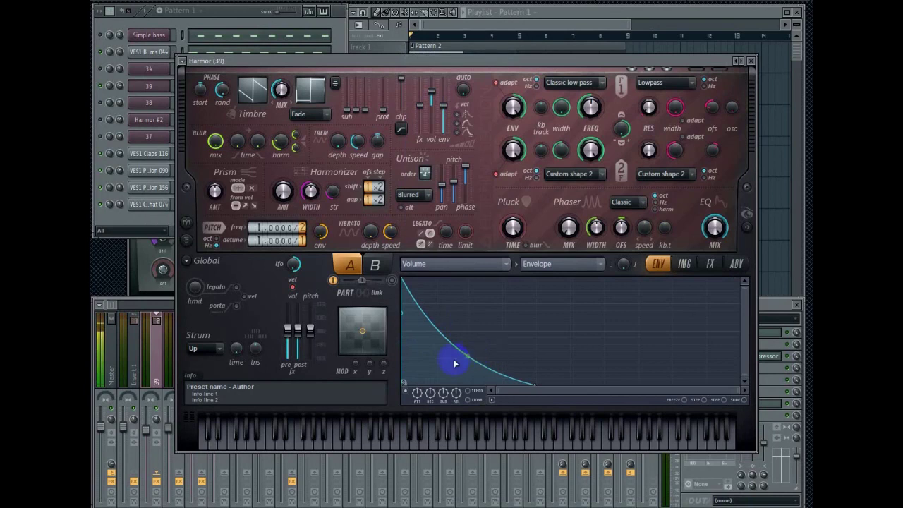
drag(406, 280, 430, 288)
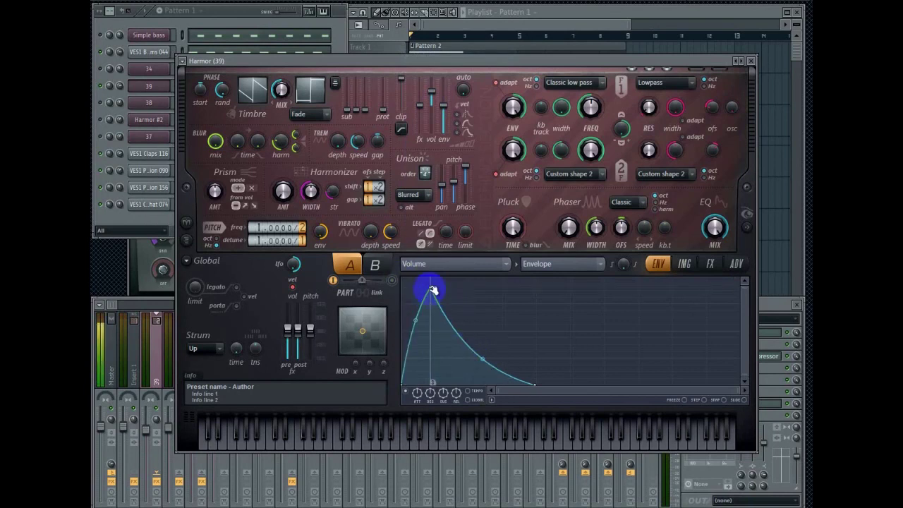
right_click(433, 290)
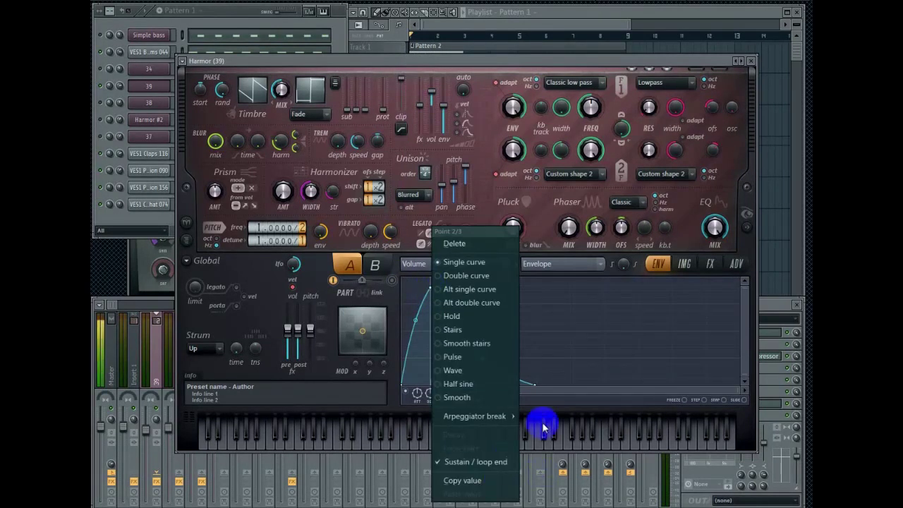
click(560, 393)
right_click(429, 288)
click(474, 461)
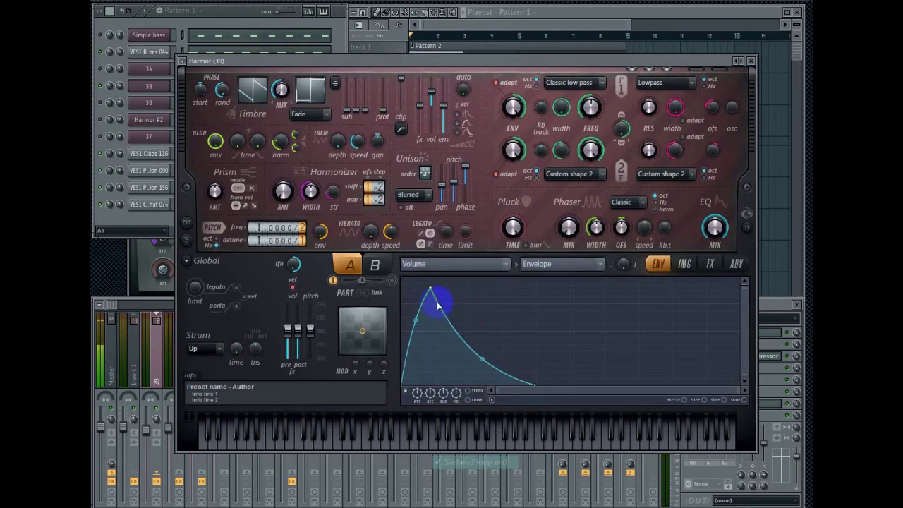
Step: Return the Volume envelope's peak to its start at full level and restore its sustain / loop end
drag(430, 288, 383, 264)
right_click(435, 309)
click(480, 460)
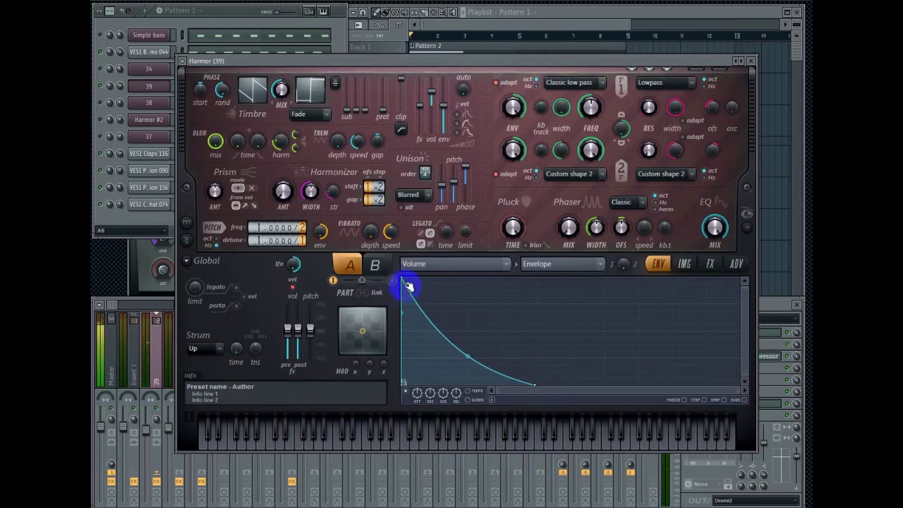
Step: Return to part A's Filter 1 frequency envelope, switch it back on and show its full shape
click(446, 273)
click(462, 101)
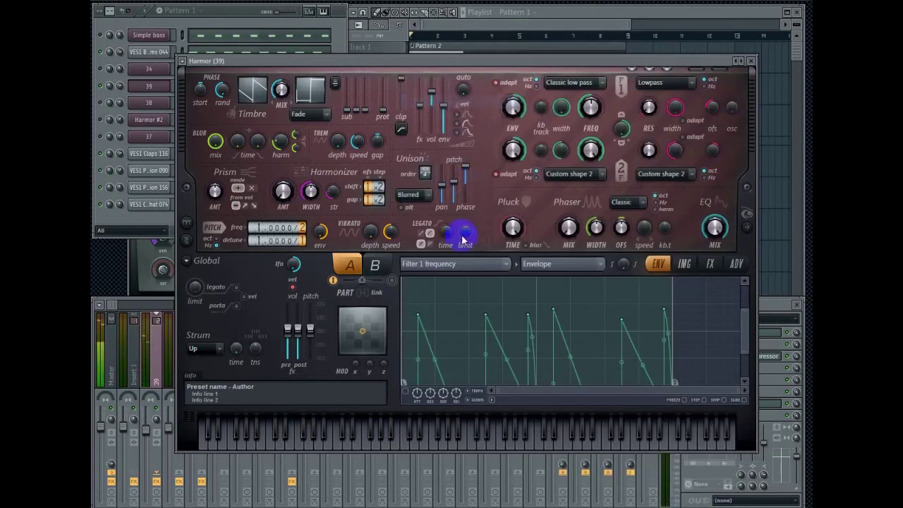
drag(440, 373, 534, 337)
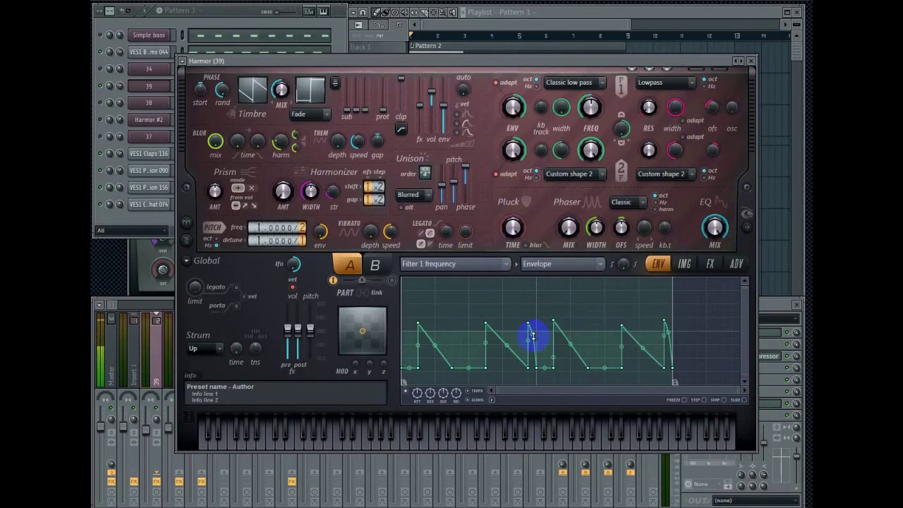
click(455, 263)
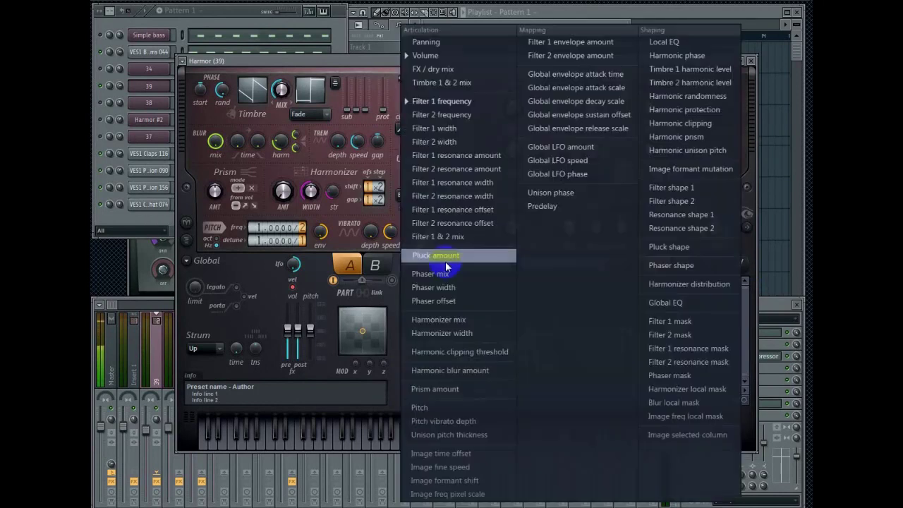
click(457, 103)
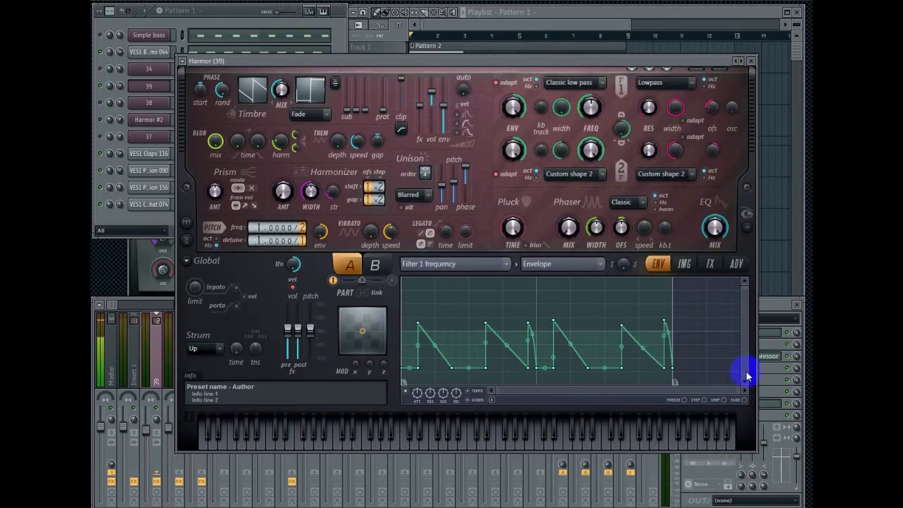
drag(748, 377, 748, 310)
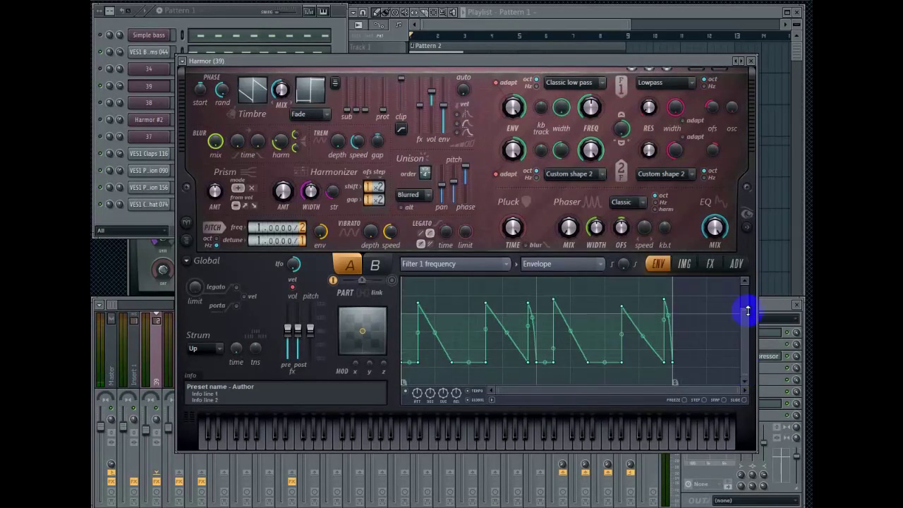
Step: Look at part A's Volume envelope and return to its Filter 1 frequency envelope, showing the whole shape
click(441, 264)
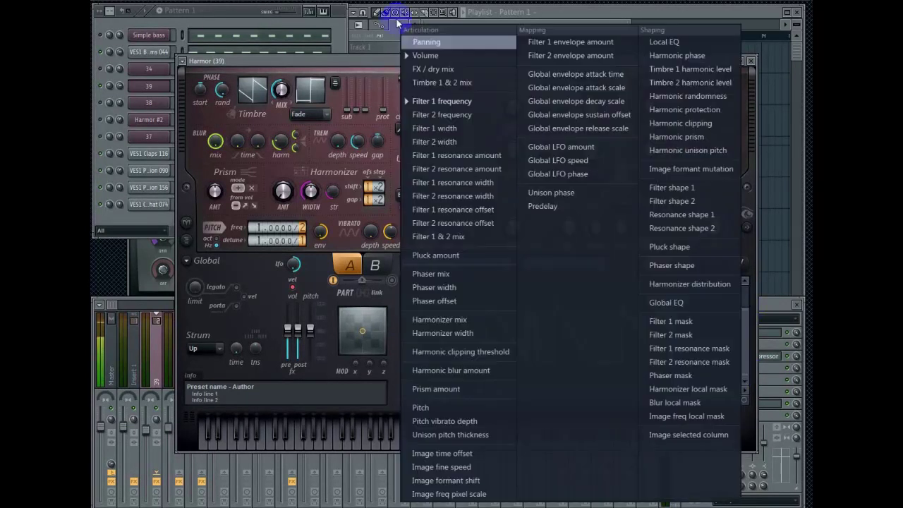
click(426, 55)
click(443, 264)
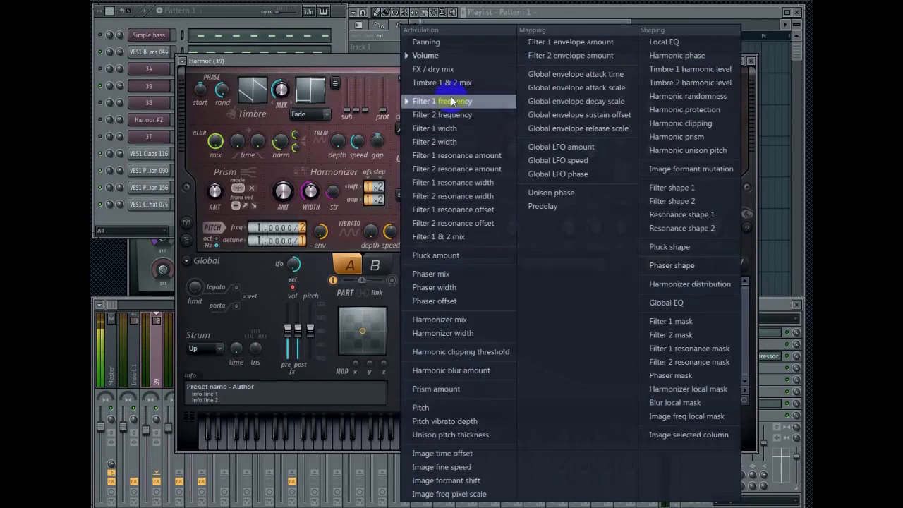
click(441, 101)
drag(744, 355, 744, 299)
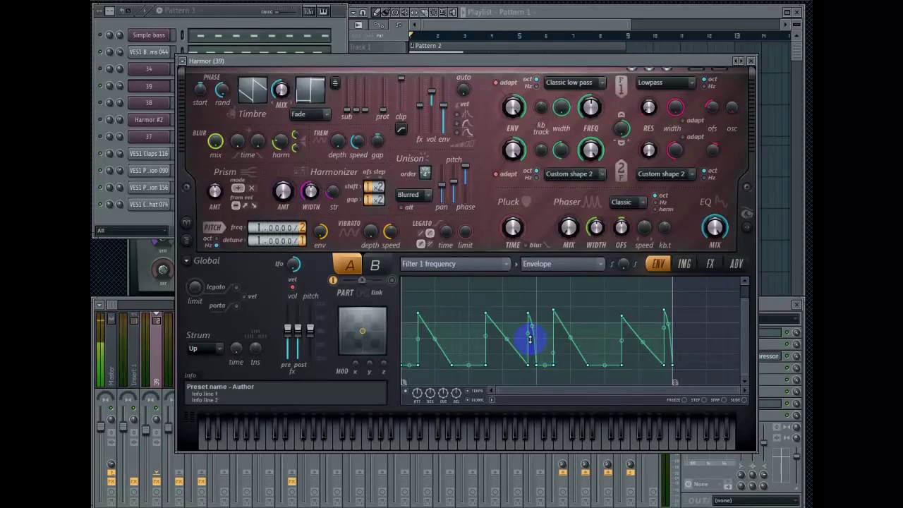
Step: Shift the first peak of the Filter 1 frequency envelope slightly later, add another sharp peak before the next one, and play the pattern
drag(421, 314, 426, 314)
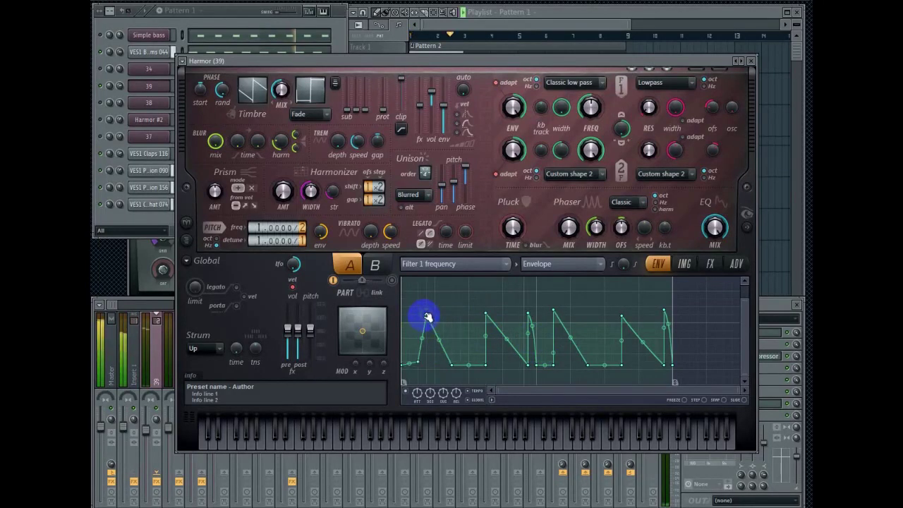
drag(419, 366, 460, 315)
key(space)
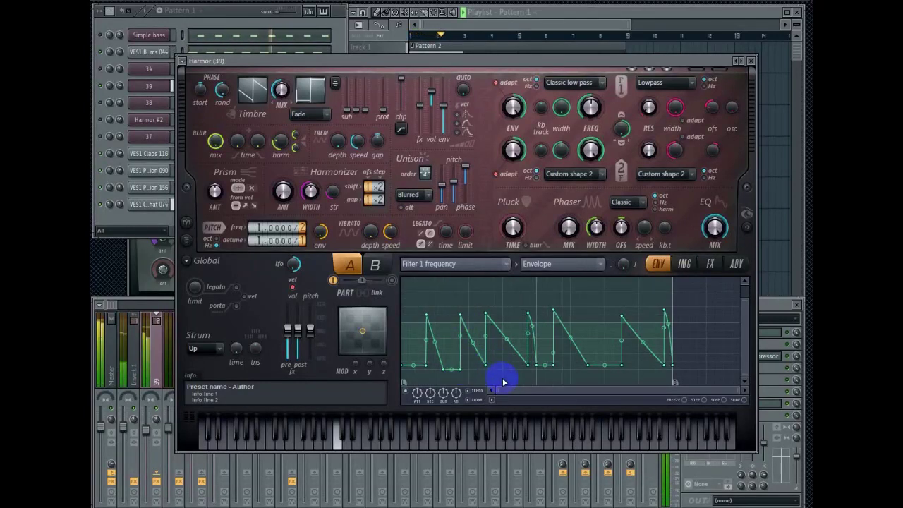
Step: Add extra sawtooth-shaped peaks in the second half of the Filter 1 frequency envelope, filling the flat gaps between existing peaks
drag(596, 355, 582, 317)
drag(469, 318, 489, 365)
click(426, 316)
mouse_move(581, 312)
mouse_down()
mouse_move(591, 333)
mouse_move(627, 330)
mouse_up()
drag(647, 367, 637, 317)
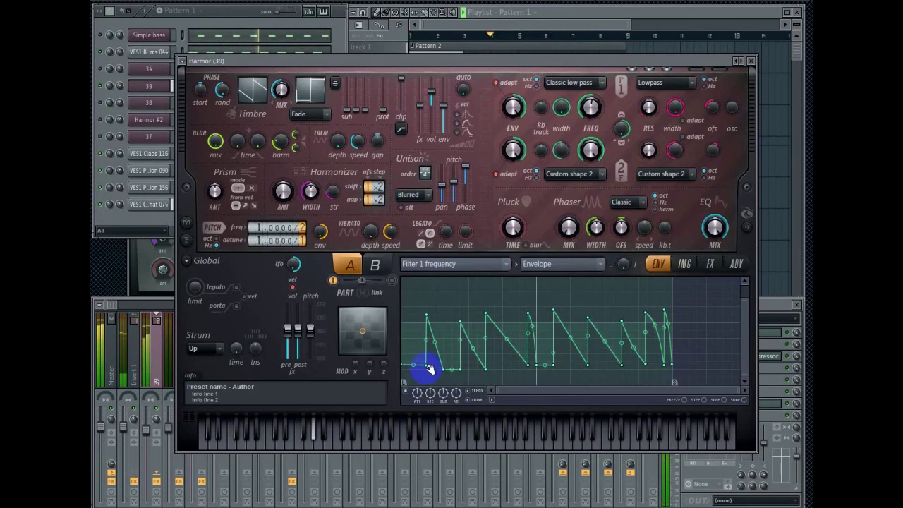
Step: Move the envelope's first peak back to its earlier position at a lower level and raise the second peak above it
drag(430, 317, 418, 315)
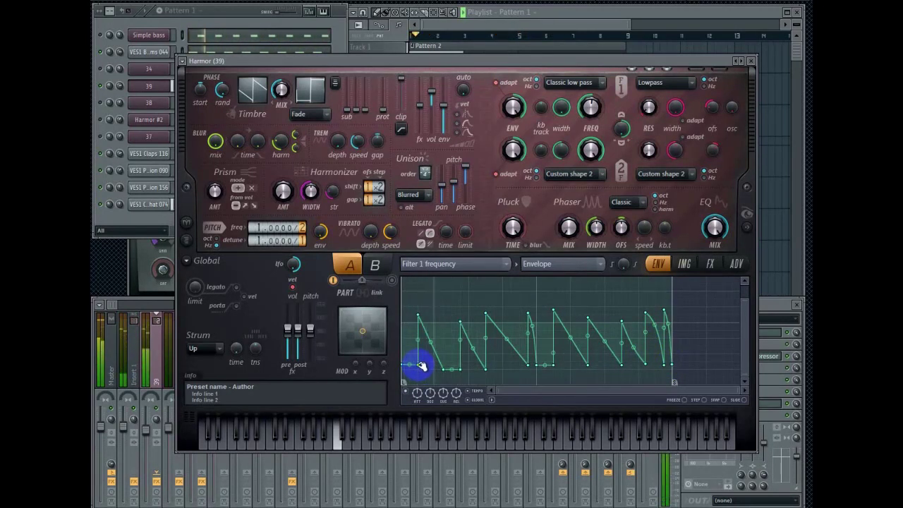
drag(423, 318, 460, 302)
Step: Review filter 1's frequency and resonance controls, keeping Lowpass as the resonance type, while auditioning the sound
click(593, 106)
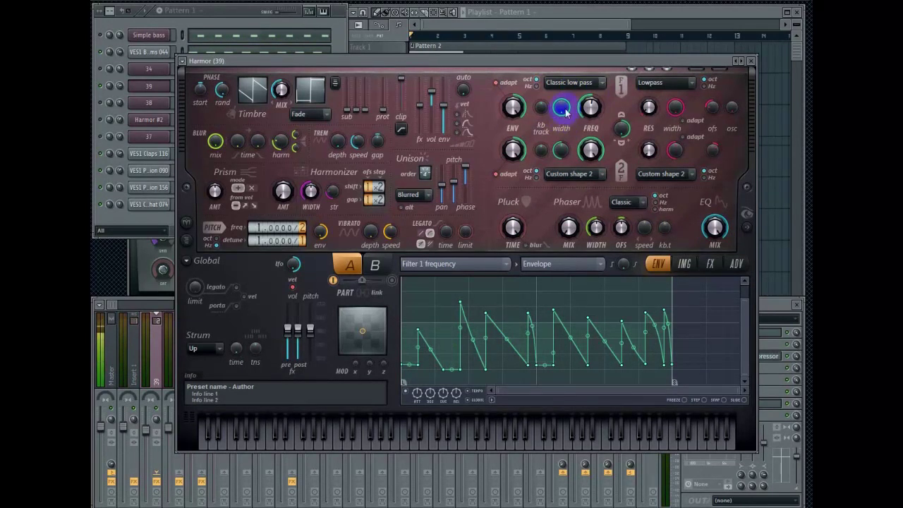
click(661, 82)
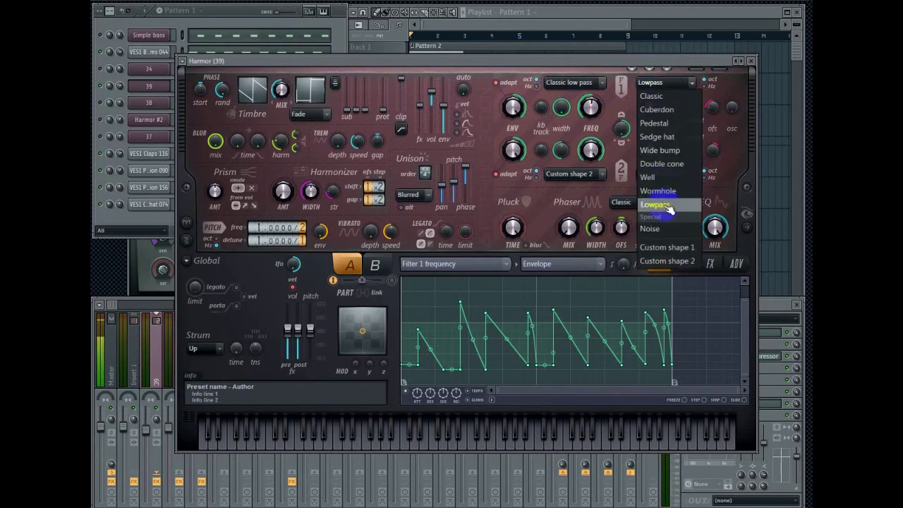
click(669, 205)
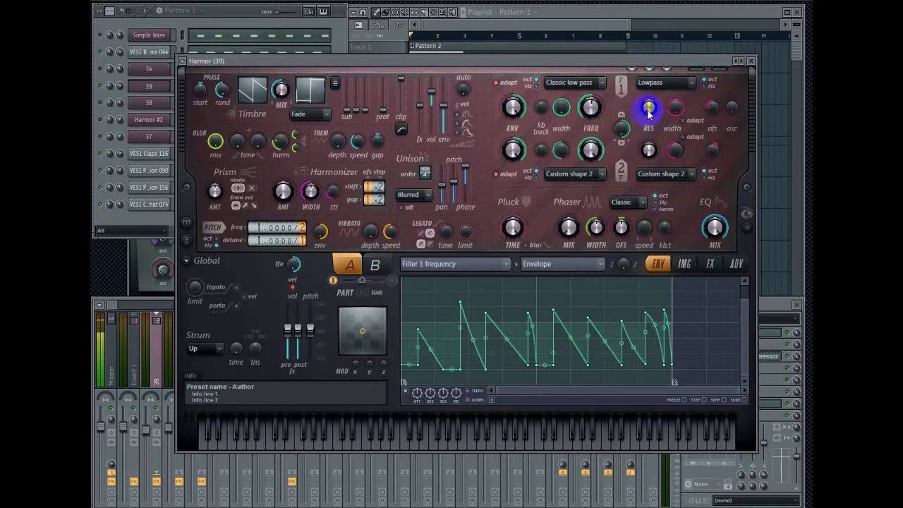
click(646, 122)
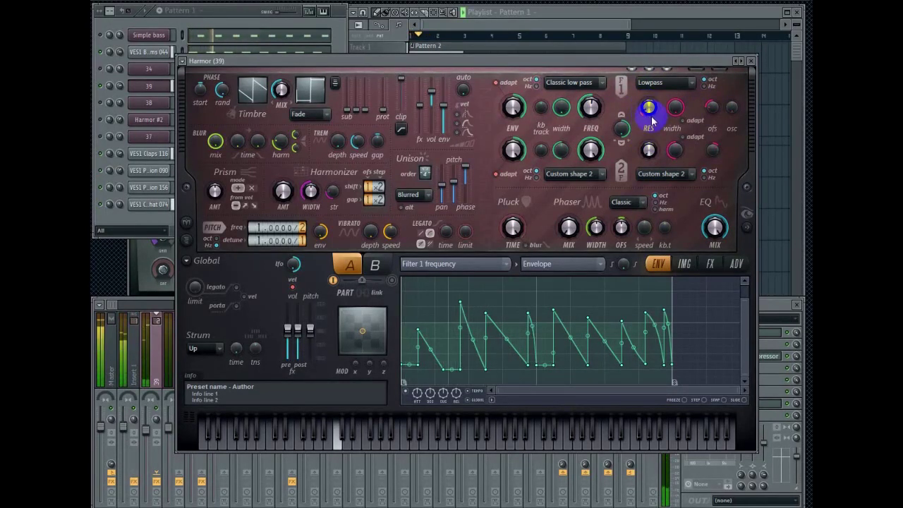
Step: Raise the envelope's first peak to the level of the third and lower the second peak below them
mouse_move(431, 328)
mouse_down()
mouse_move(480, 327)
mouse_move(417, 305)
mouse_move(412, 312)
mouse_move(422, 314)
mouse_move(419, 305)
mouse_move(436, 323)
mouse_up()
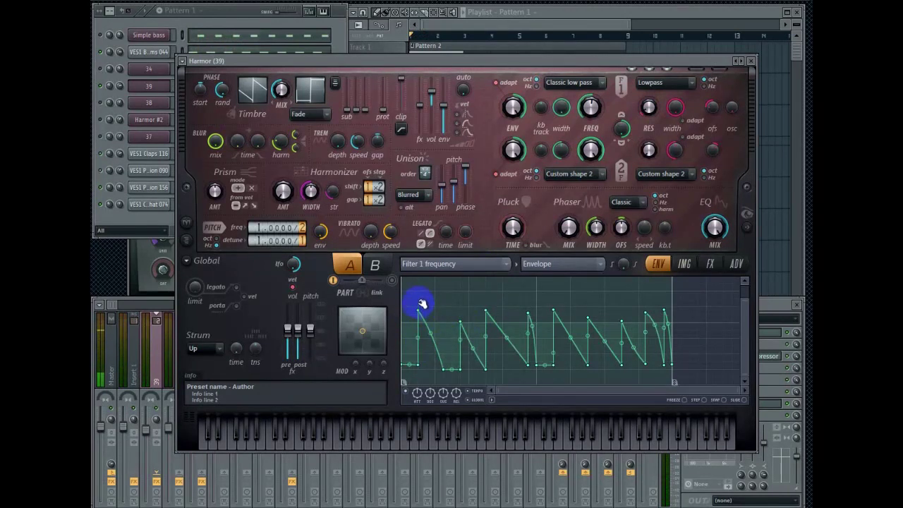
drag(470, 320, 473, 350)
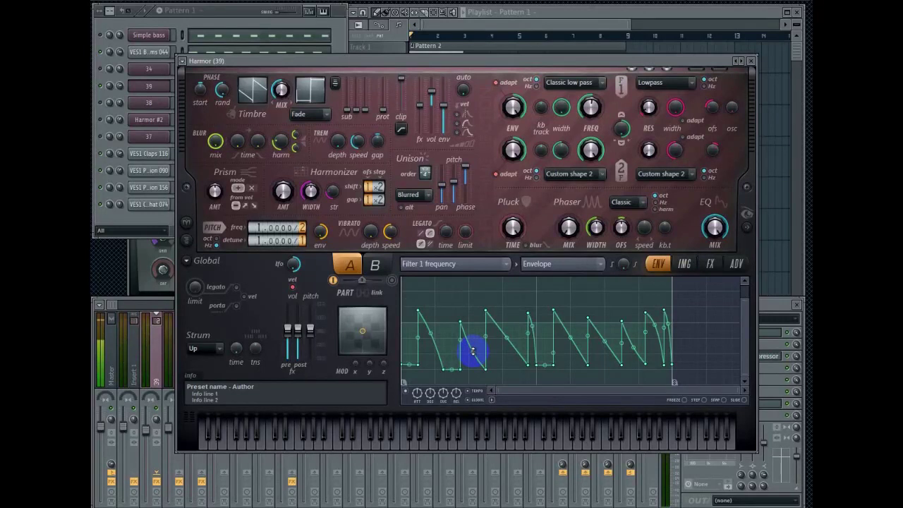
drag(473, 351, 473, 350)
Step: Check Harmor part B, return to part A and point out its unison pitch slider
click(375, 265)
click(348, 265)
click(455, 185)
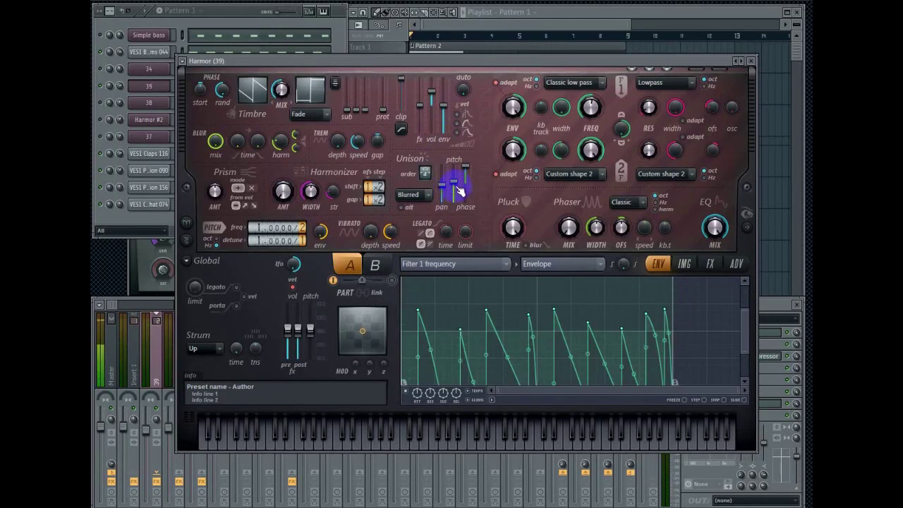
Step: Lower the peak just after the middle of the Filter 1 frequency envelope slightly and trace the peaks along its shape
drag(486, 311, 489, 329)
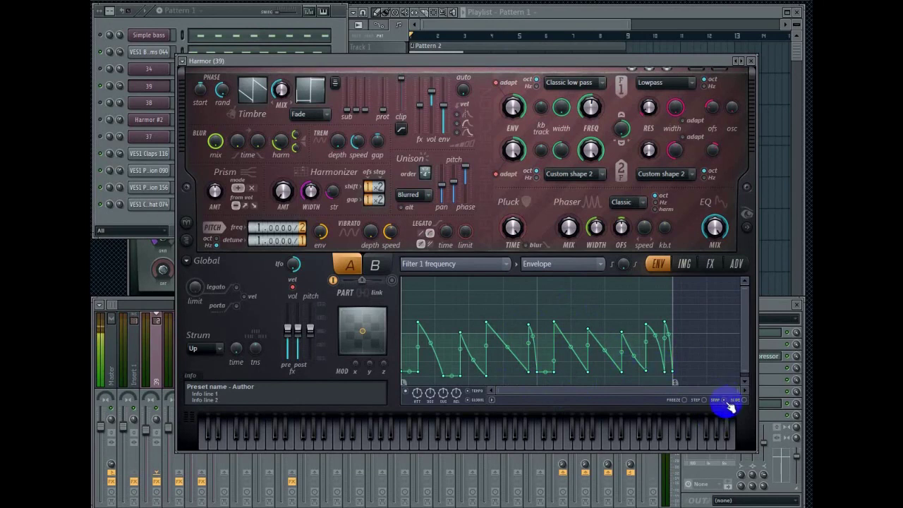
mouse_move(557, 323)
mouse_down()
mouse_move(573, 340)
mouse_move(553, 318)
mouse_move(562, 341)
mouse_move(547, 318)
mouse_move(557, 343)
mouse_move(629, 363)
mouse_move(564, 338)
mouse_move(631, 388)
mouse_move(599, 389)
mouse_move(713, 389)
mouse_move(581, 388)
mouse_move(742, 391)
mouse_move(655, 393)
mouse_move(667, 391)
mouse_move(506, 333)
mouse_up()
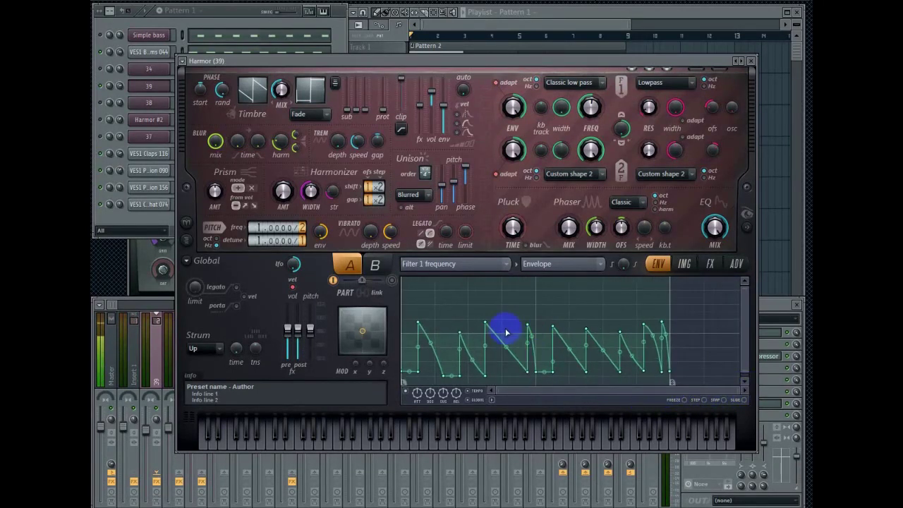
mouse_move(541, 374)
mouse_down()
mouse_move(514, 359)
mouse_move(509, 374)
mouse_move(463, 318)
mouse_move(467, 364)
mouse_up()
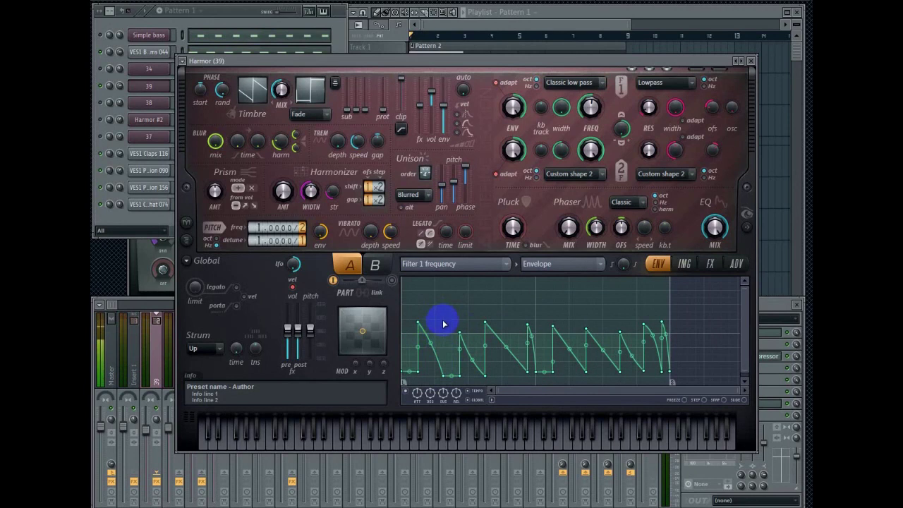
mouse_move(445, 323)
mouse_down()
mouse_move(520, 319)
mouse_move(650, 330)
mouse_up()
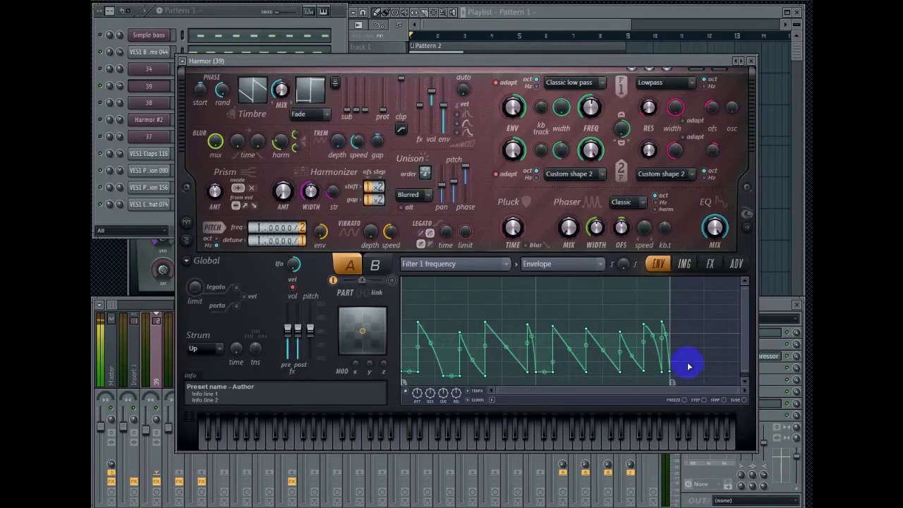
Step: Raise the final point of the Filter 1 frequency envelope slightly and show the whole envelope again
scroll(667, 372, up, 4)
scroll(654, 367, up, 1)
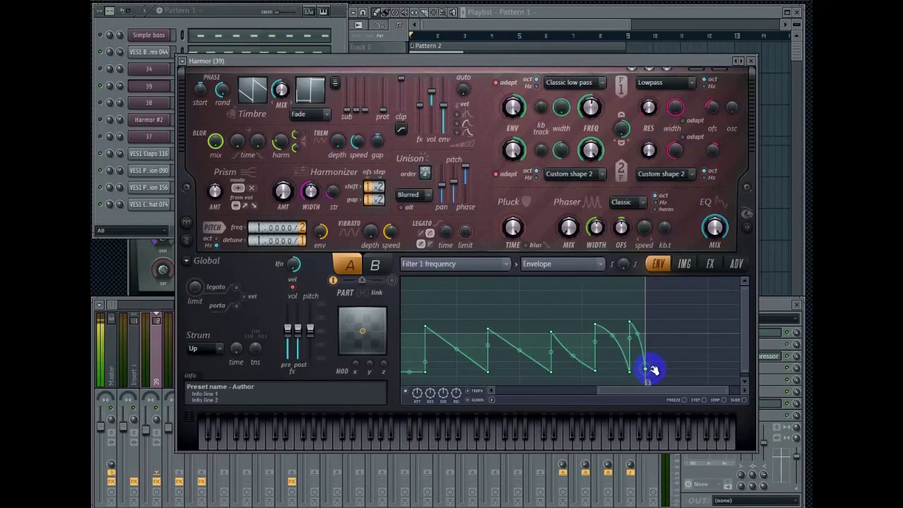
scroll(647, 385, down, 5)
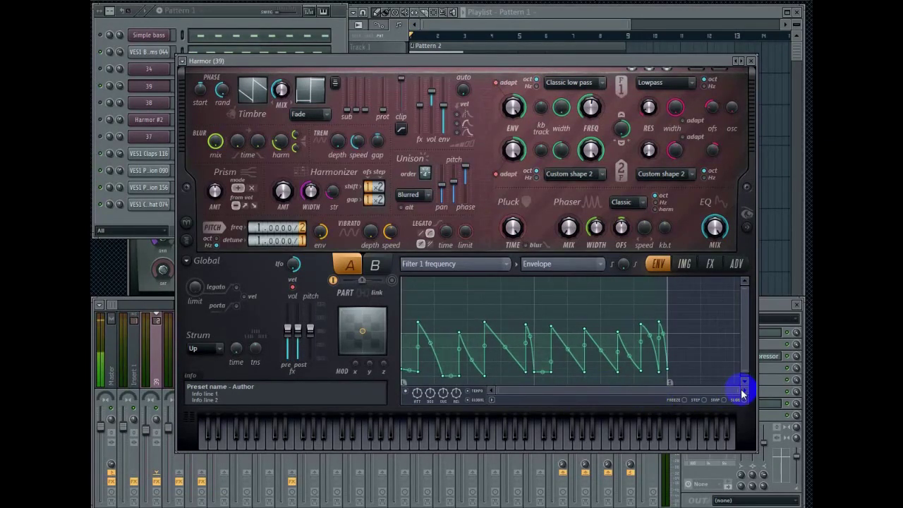
scroll(496, 402, down, 1)
Step: Apply Make all loop to the Filter 1 frequency envelope
click(494, 401)
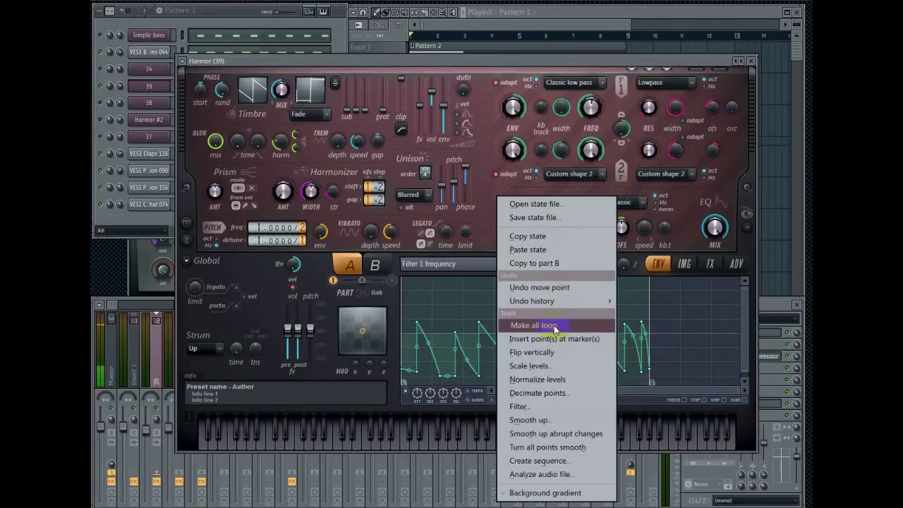
click(630, 389)
click(494, 401)
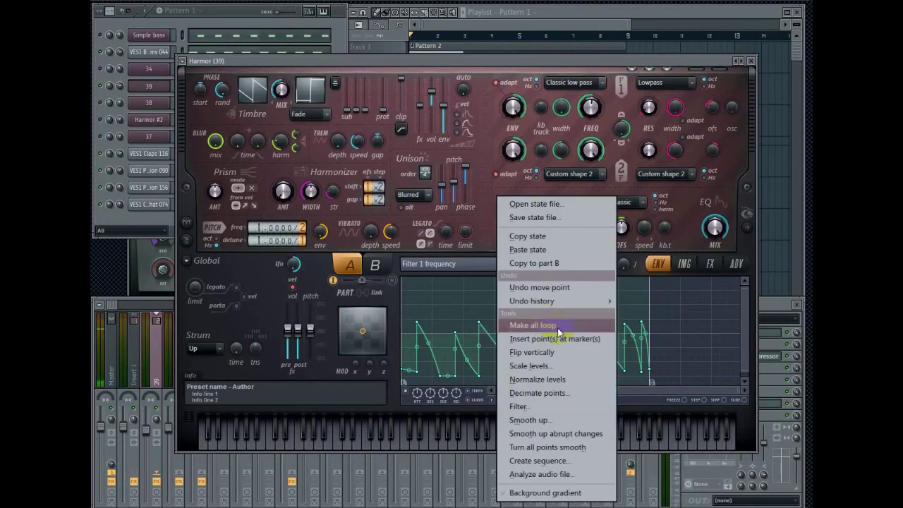
click(558, 326)
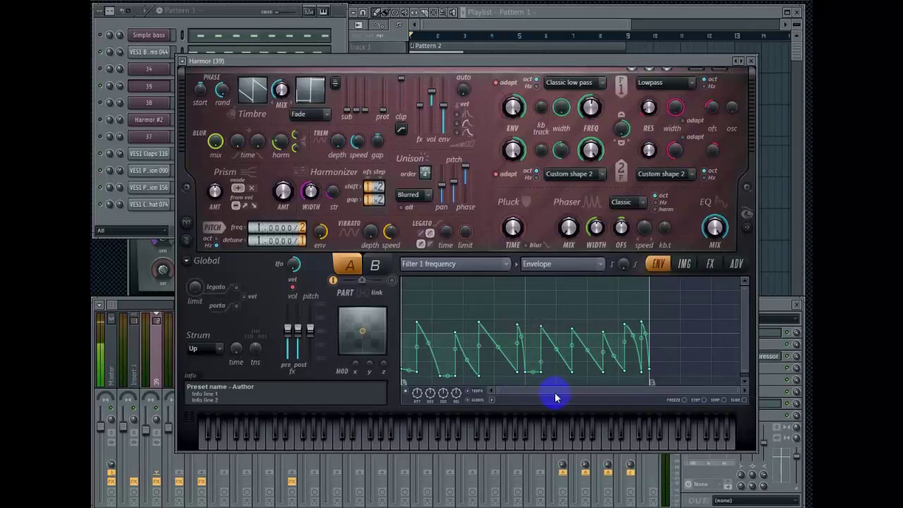
Step: Remove the loop end from the envelope's last point and the loop start from its first point
right_click(650, 370)
click(691, 463)
right_click(401, 369)
click(442, 436)
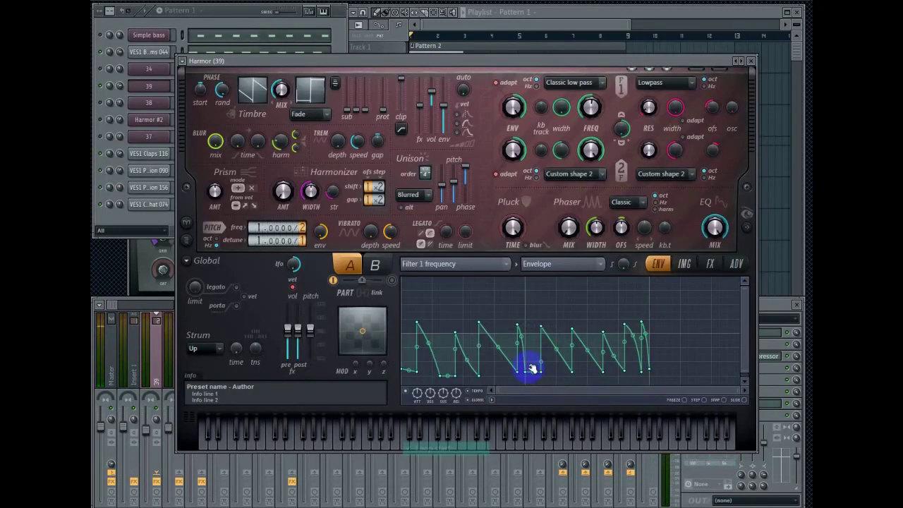
Step: Lower the envelope's start, end and valley points to one common minimum level and play the result
drag(745, 346, 744, 325)
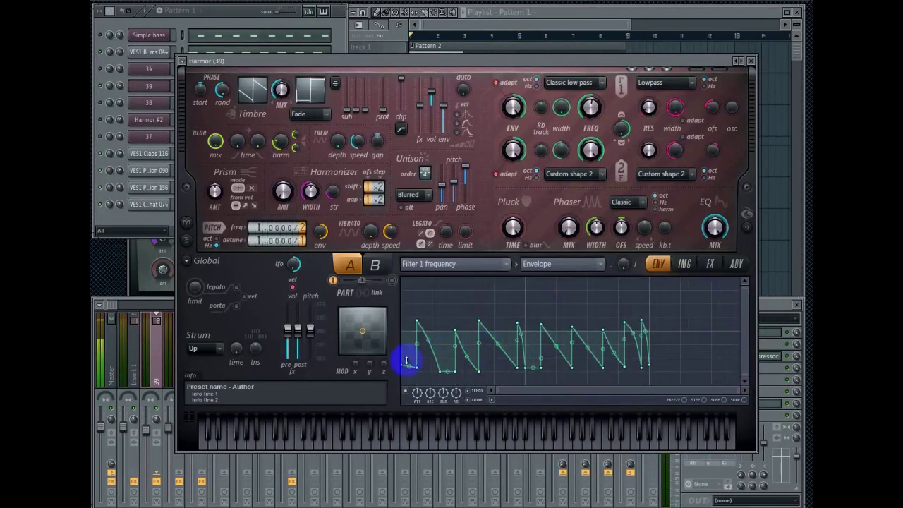
mouse_move(405, 371)
mouse_down()
mouse_move(433, 369)
mouse_move(458, 342)
mouse_move(463, 357)
mouse_move(489, 363)
mouse_move(478, 373)
mouse_move(633, 330)
mouse_move(565, 312)
mouse_move(736, 388)
mouse_move(659, 369)
mouse_move(502, 408)
mouse_up()
mouse_move(467, 381)
mouse_down()
mouse_move(456, 365)
mouse_move(484, 401)
mouse_move(464, 343)
mouse_move(613, 361)
mouse_up()
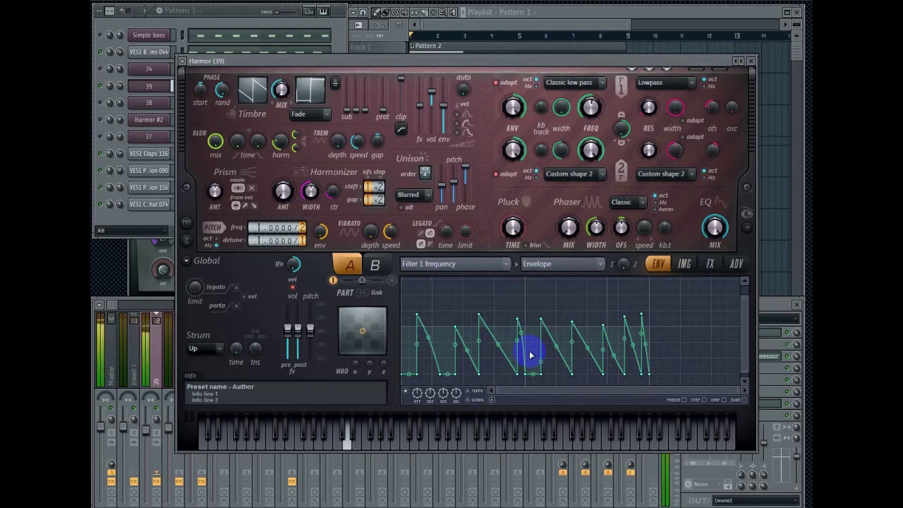
Step: Loop the entire Filter 1 frequency envelope again with Make all loop
mouse_move(531, 354)
mouse_down()
mouse_move(707, 377)
mouse_move(493, 408)
mouse_up()
click(492, 403)
click(544, 343)
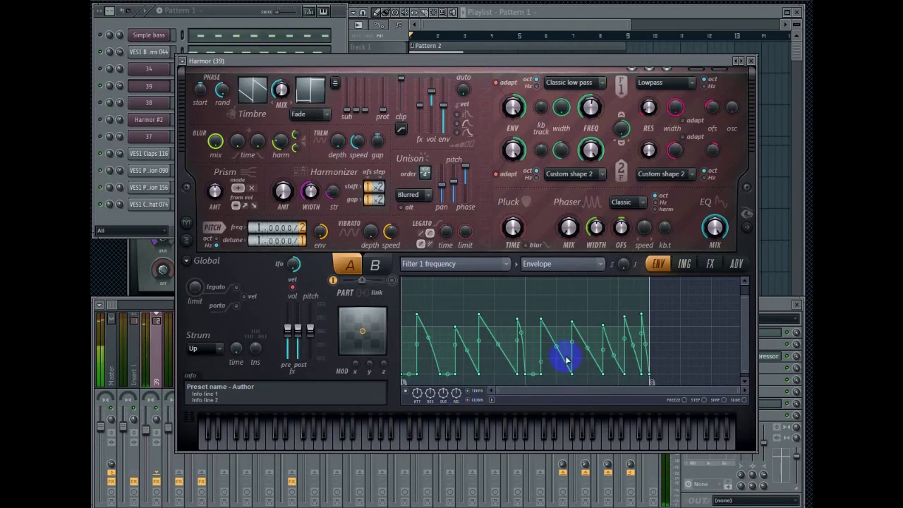
Step: Reposition the Harmor window above the mixer and try the envelope's Global switch while auditioning a note
click(210, 26)
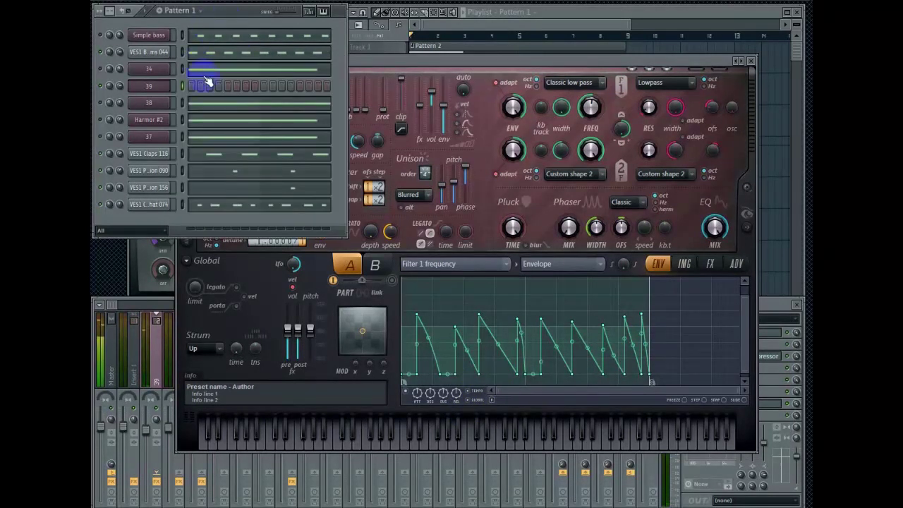
drag(461, 59, 446, 43)
click(491, 329)
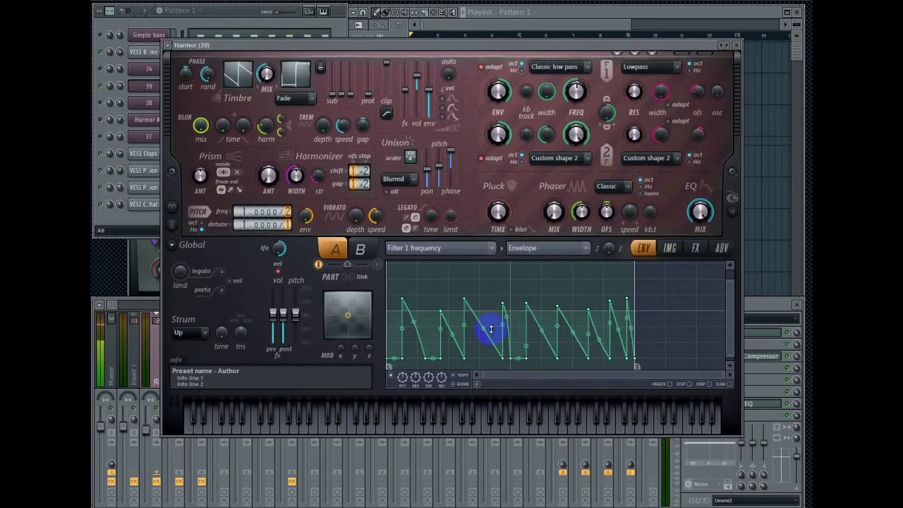
click(463, 384)
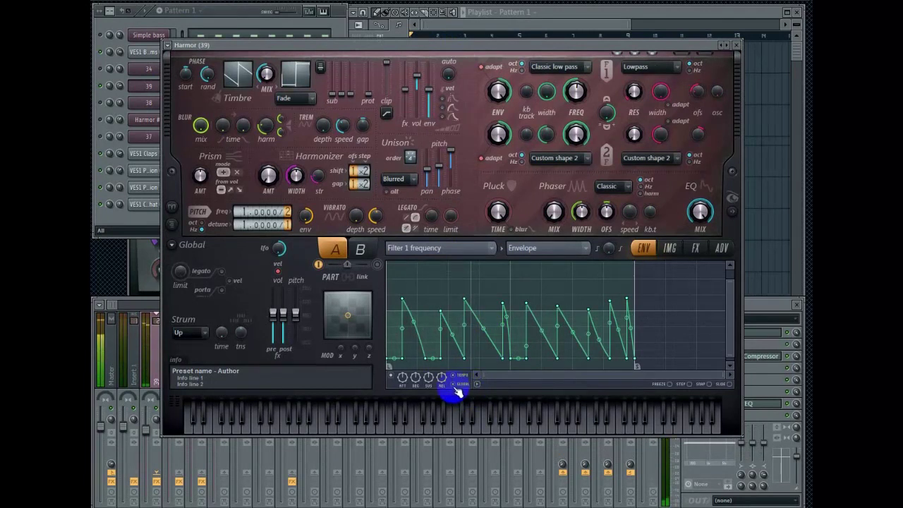
click(354, 430)
click(486, 305)
click(456, 385)
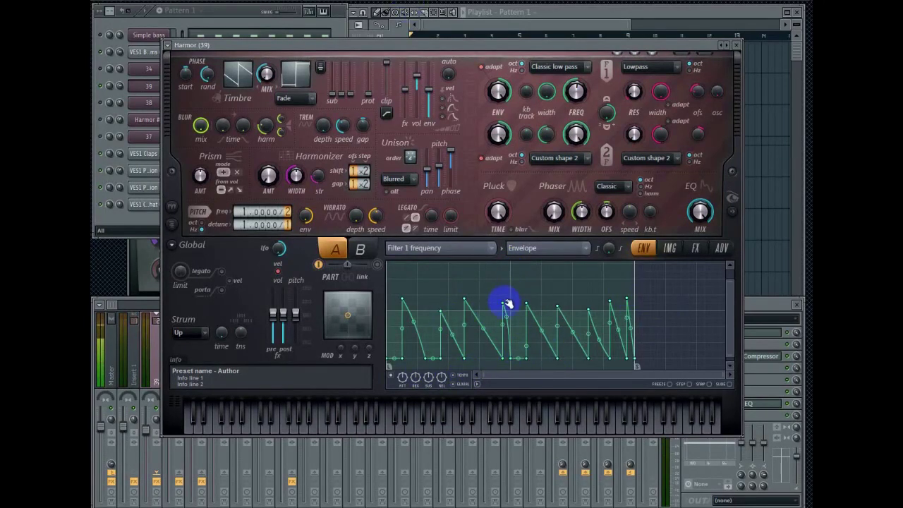
Step: Examine the Filter 1 frequency envelope's peaks from its start through to the loop end
drag(501, 376, 620, 374)
drag(462, 317, 600, 317)
drag(620, 375, 484, 289)
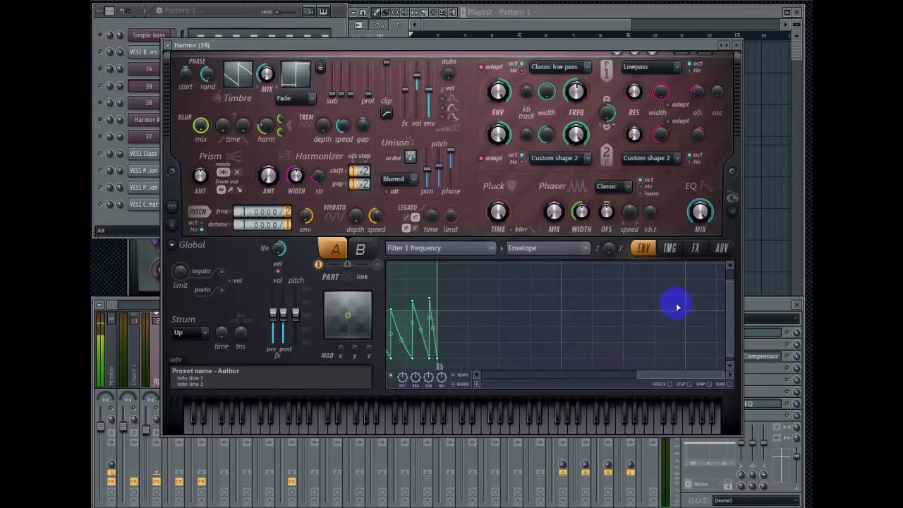
drag(645, 373, 408, 325)
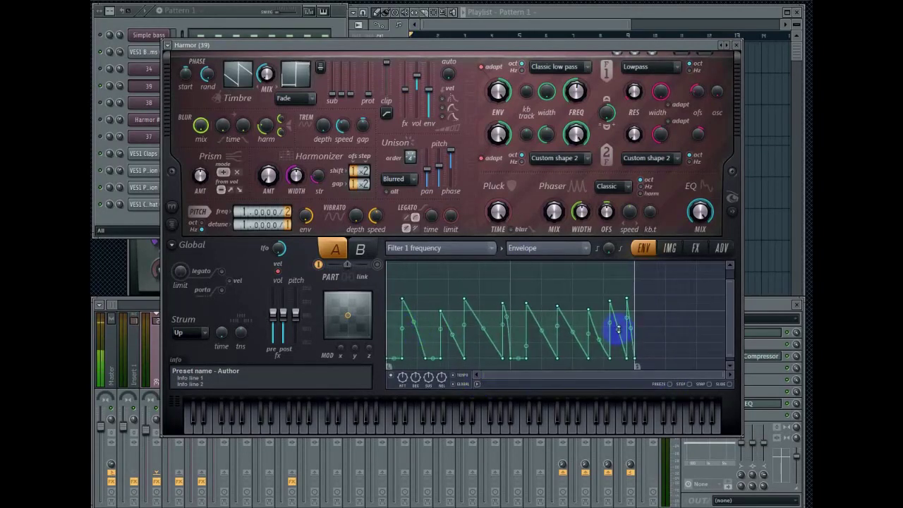
drag(573, 370, 565, 318)
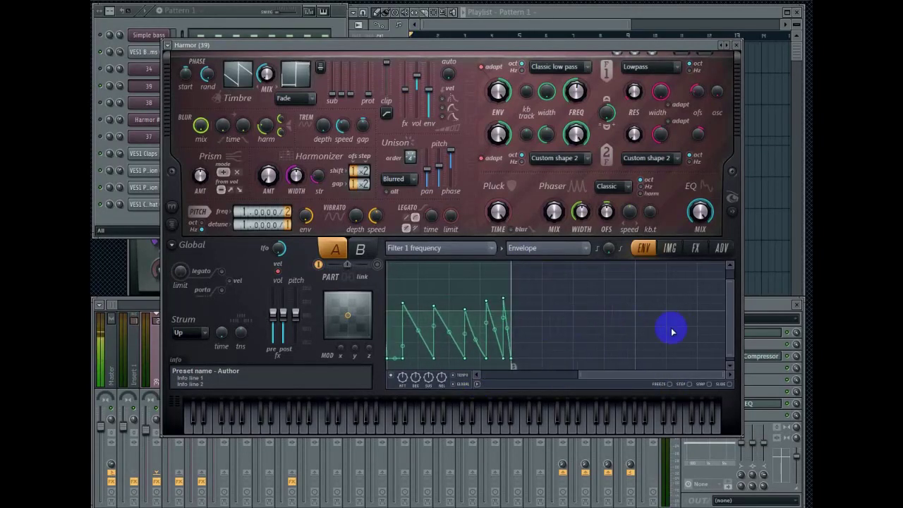
drag(592, 375, 633, 308)
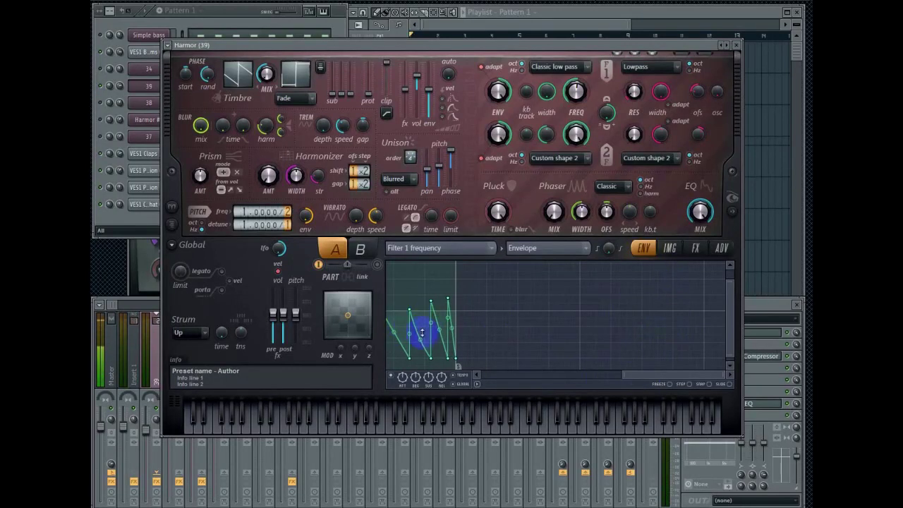
Step: Set part A's pitch frequency ratio to 1.0000/2 and check the effects page before returning to the Filter 1 frequency envelope
drag(633, 373, 477, 311)
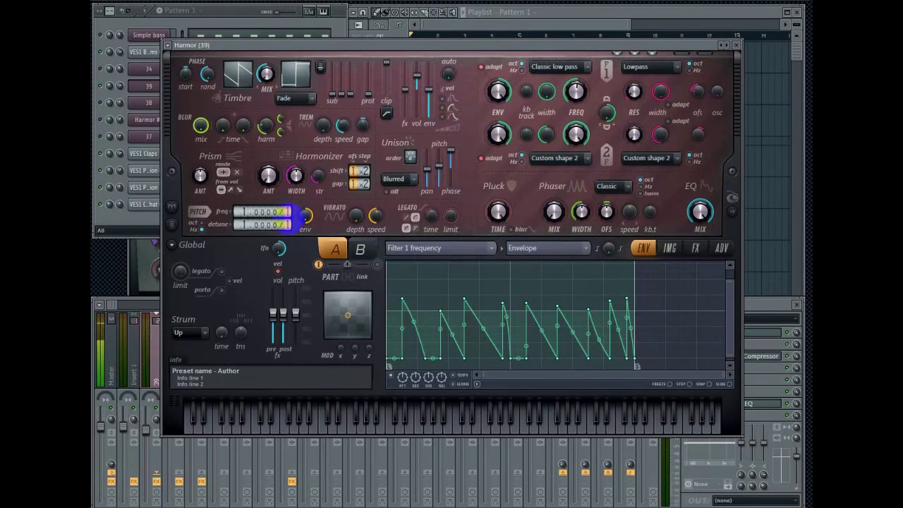
drag(282, 211, 279, 212)
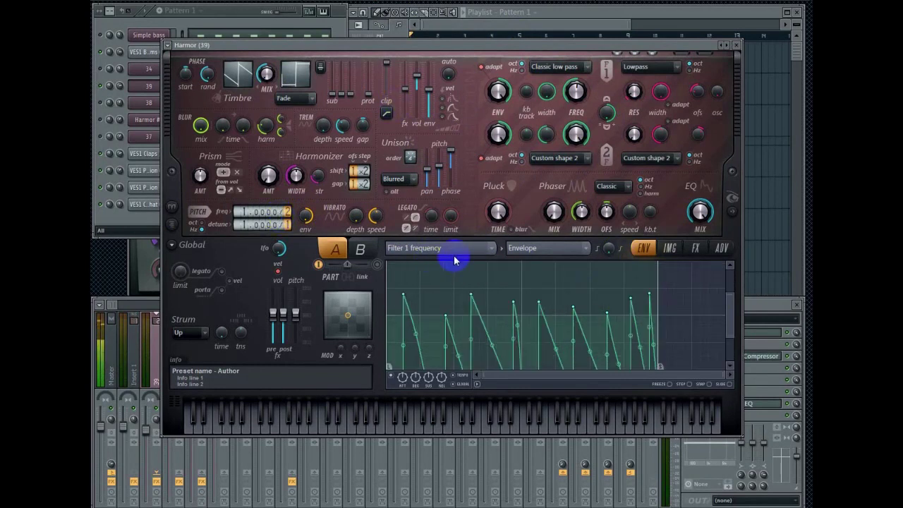
click(695, 249)
click(642, 248)
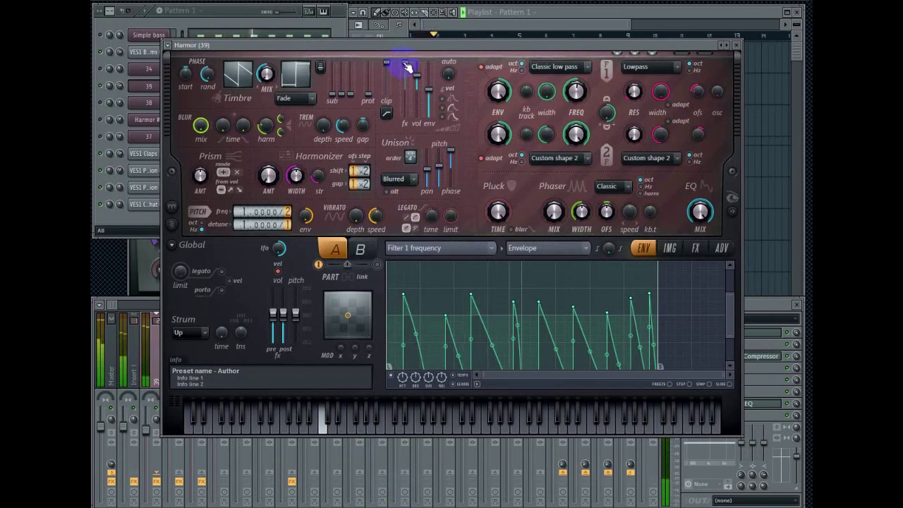
Step: Turn part B on in place of part A and fit its Filter 1 frequency envelope in view during playback
click(378, 265)
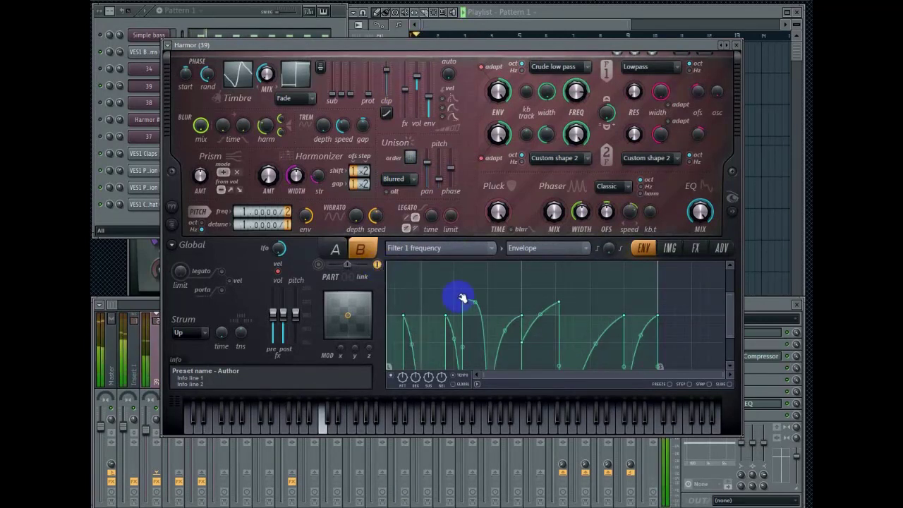
drag(731, 338, 728, 377)
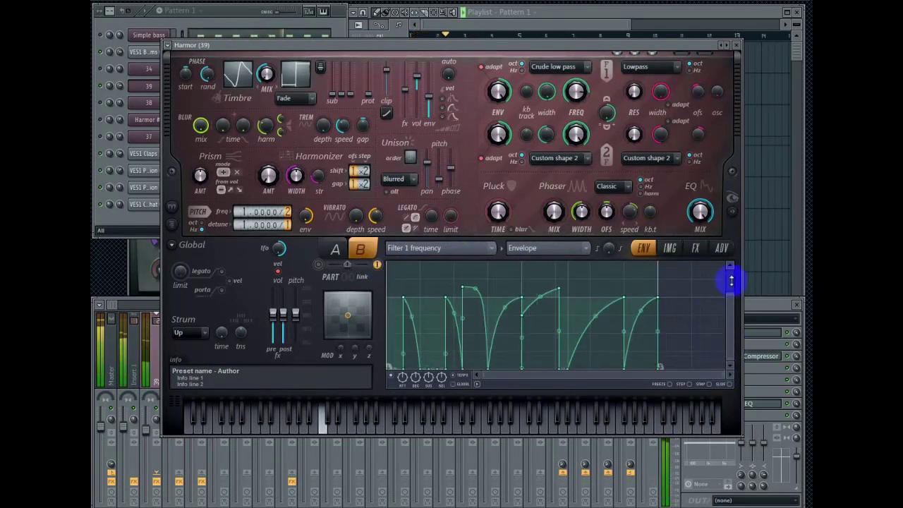
drag(729, 289, 729, 366)
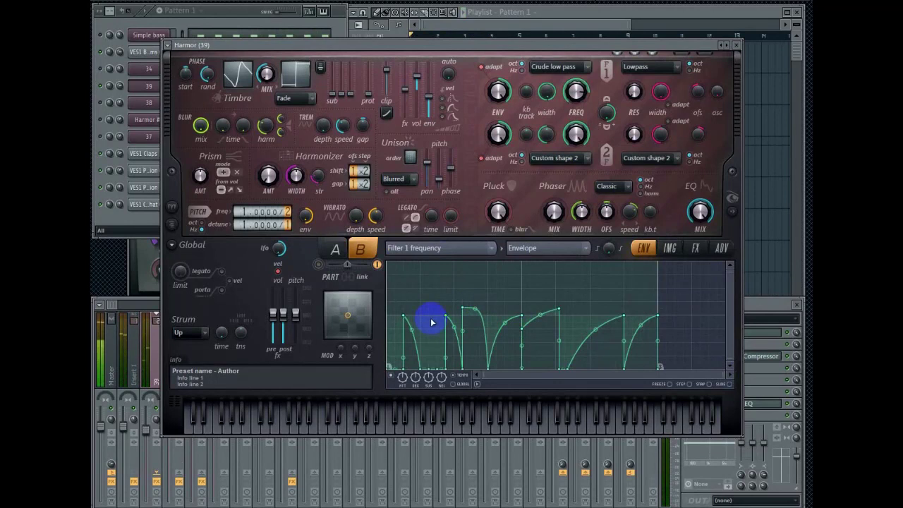
Step: Change part B's Filter 1 type to Classic low pass
click(502, 135)
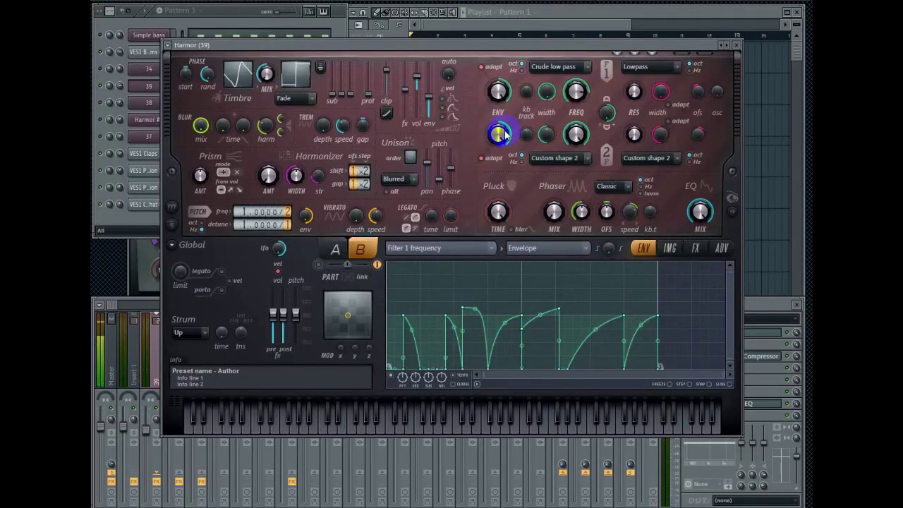
click(553, 66)
click(569, 83)
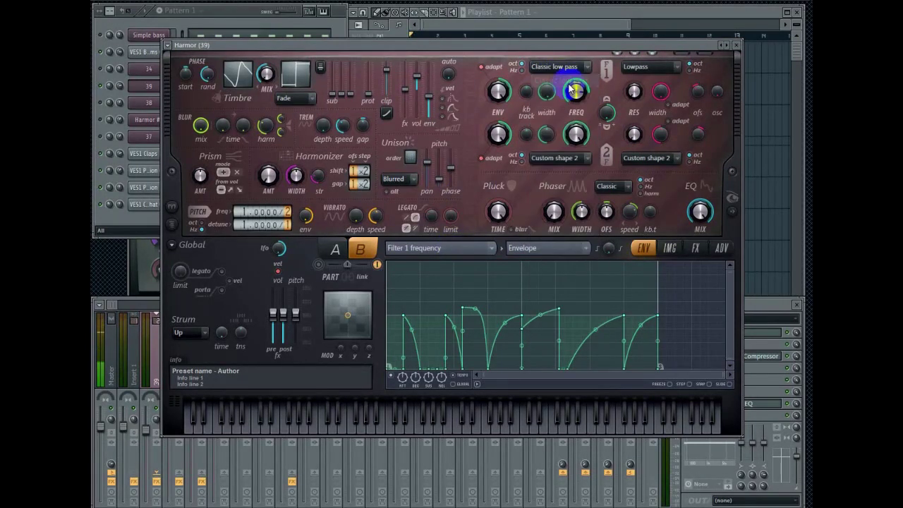
Step: Open part B's Timbre 1 harmonic level shape and examine how its curve falls over the first harmonics
click(406, 251)
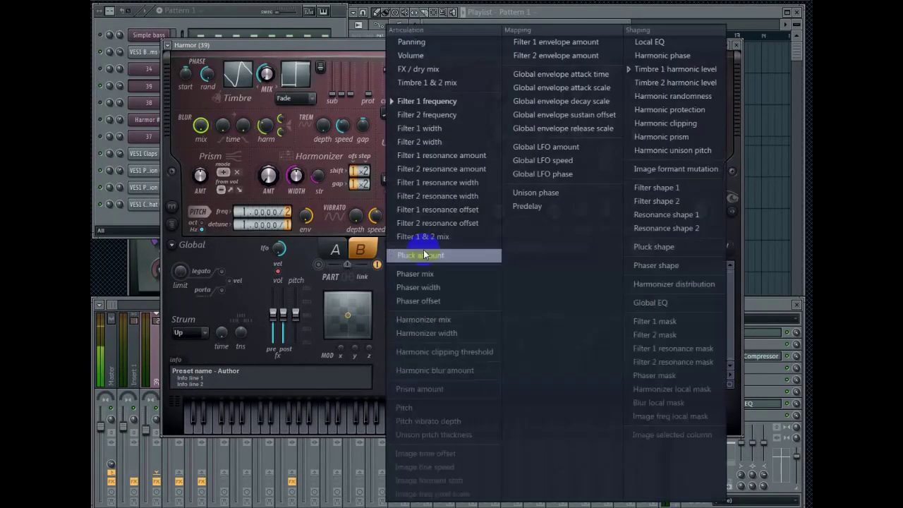
click(635, 68)
drag(462, 375, 417, 375)
click(239, 83)
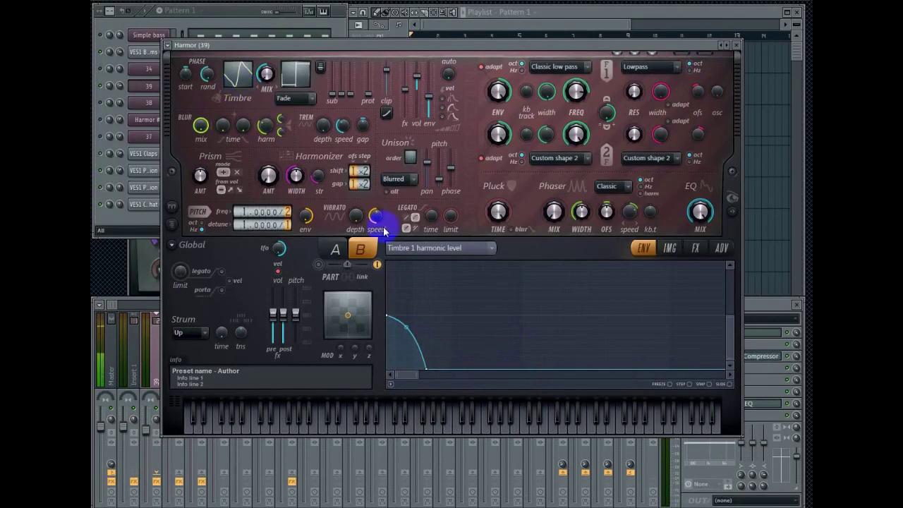
drag(430, 375, 482, 373)
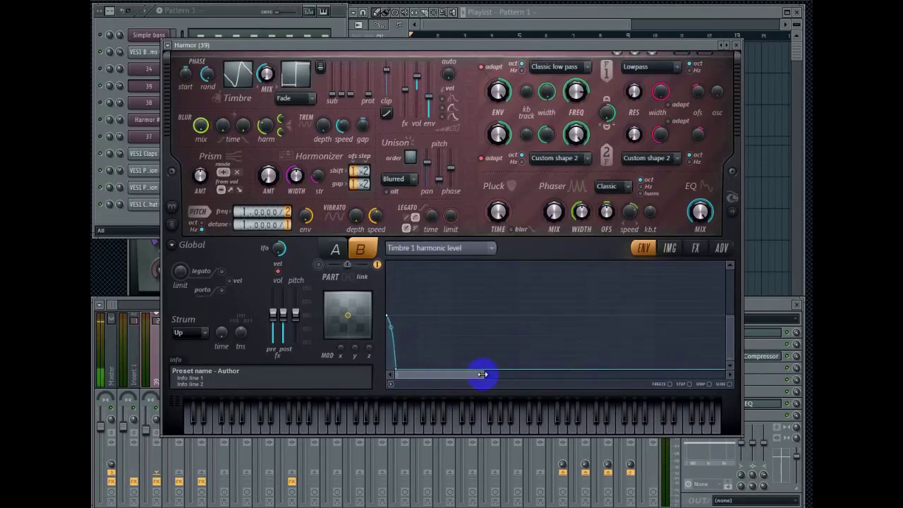
right_click(233, 76)
click(241, 68)
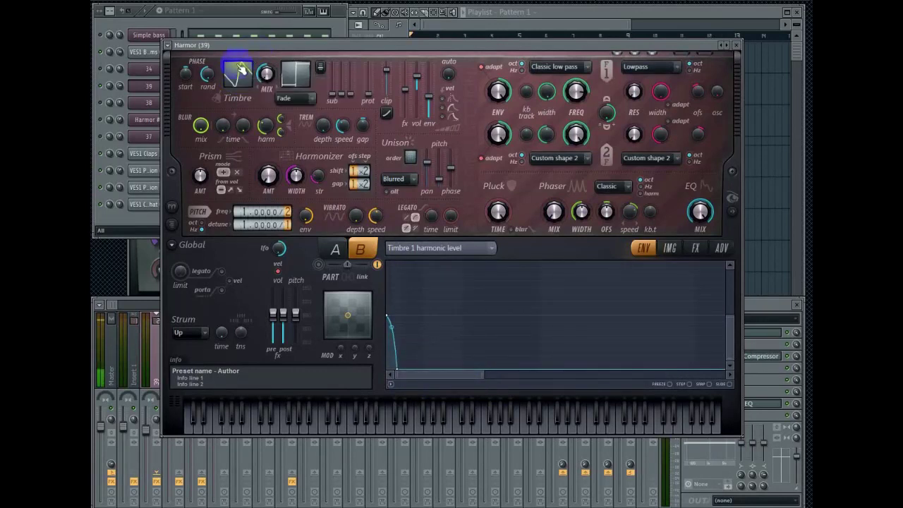
Step: Reset the Timbre 1 harmonic level shape and redraw it as a rounded curve falling to zero near the start
right_click(395, 381)
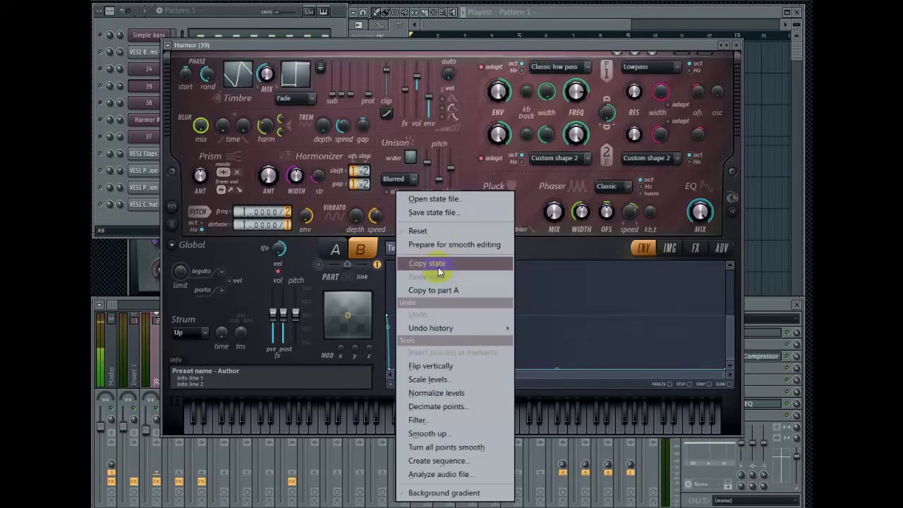
click(439, 230)
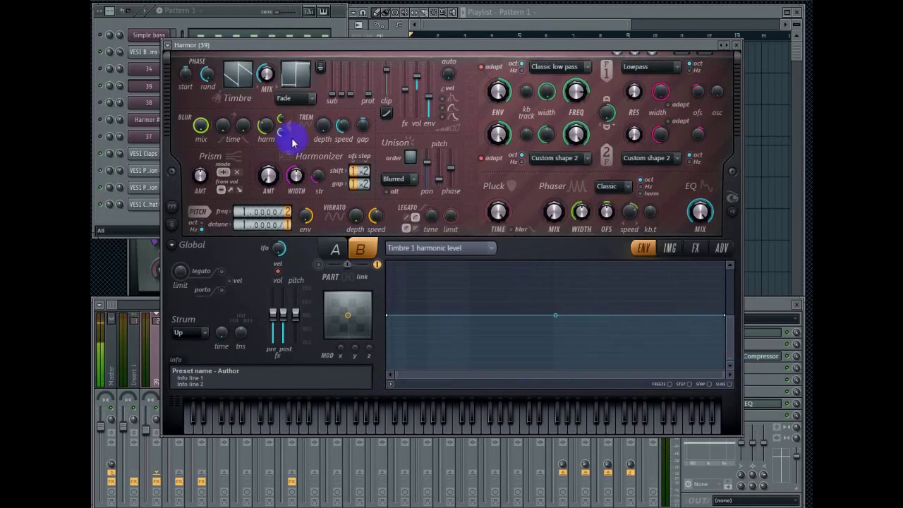
drag(408, 350, 409, 369)
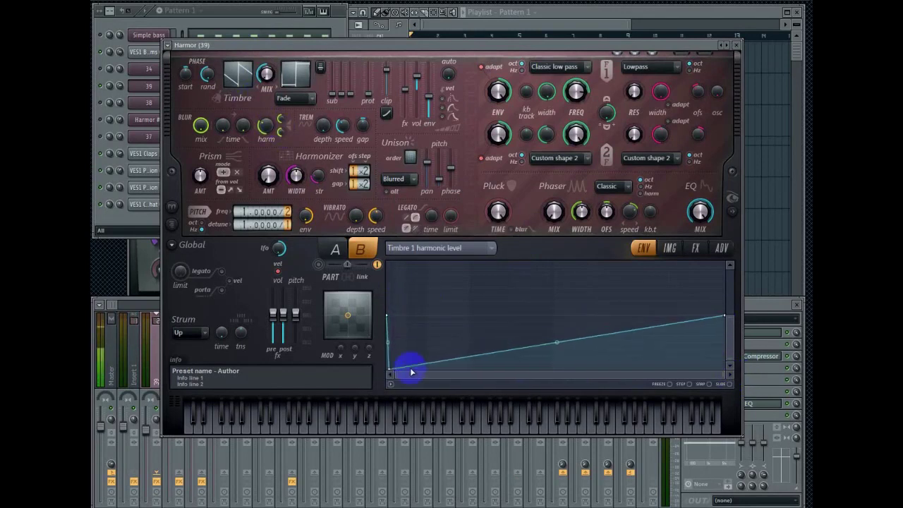
drag(712, 313, 473, 374)
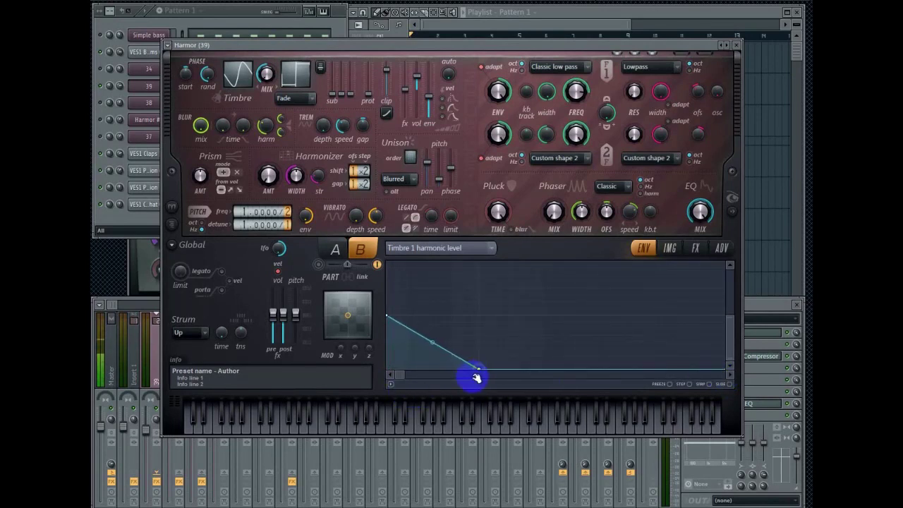
drag(429, 337, 429, 323)
drag(456, 359, 489, 374)
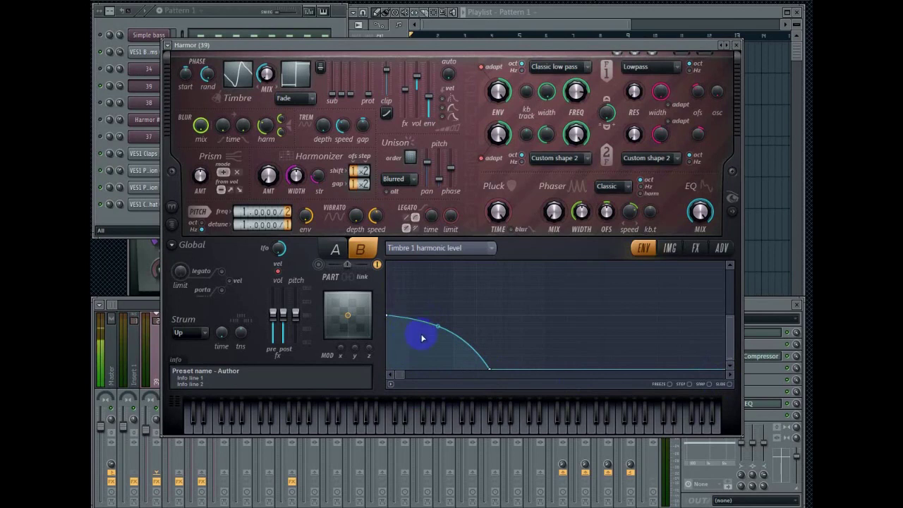
drag(430, 333, 437, 328)
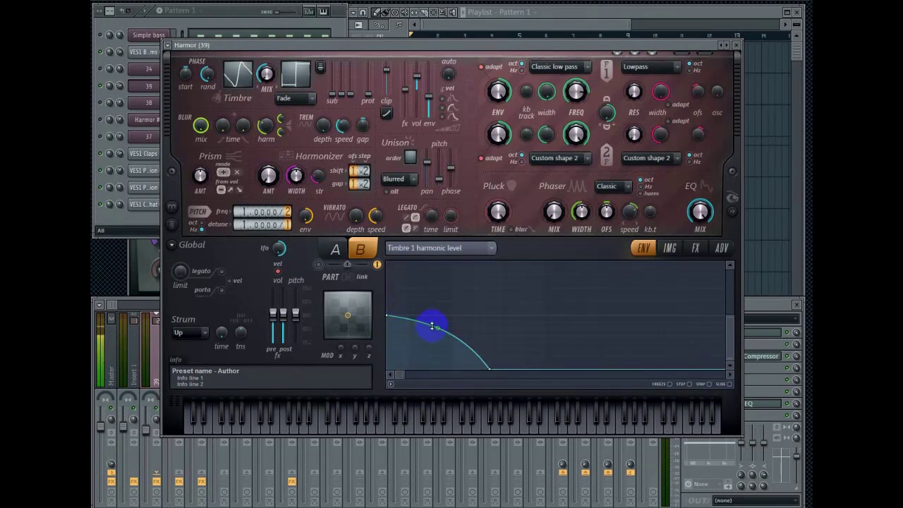
Step: Fine-tune the harmonic level curve's bend and move its zero point slightly earlier
scroll(405, 350, up, 3)
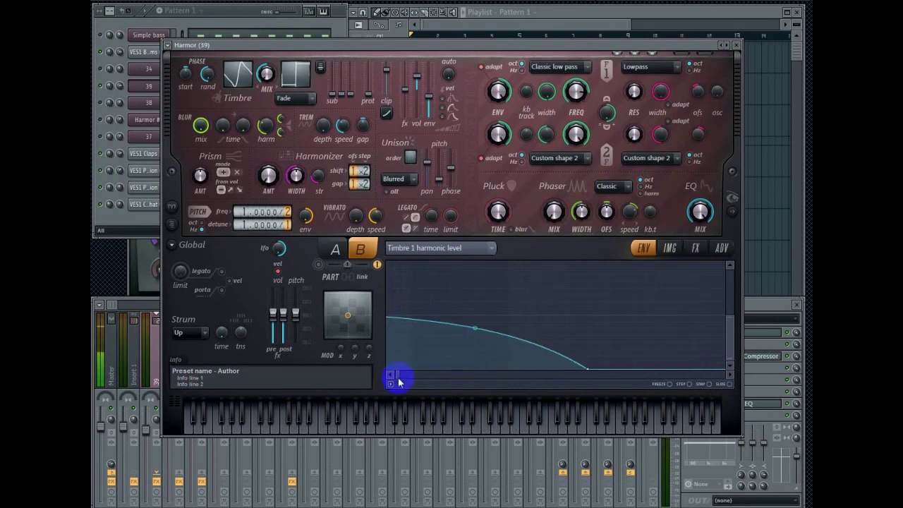
scroll(395, 376, up, 1)
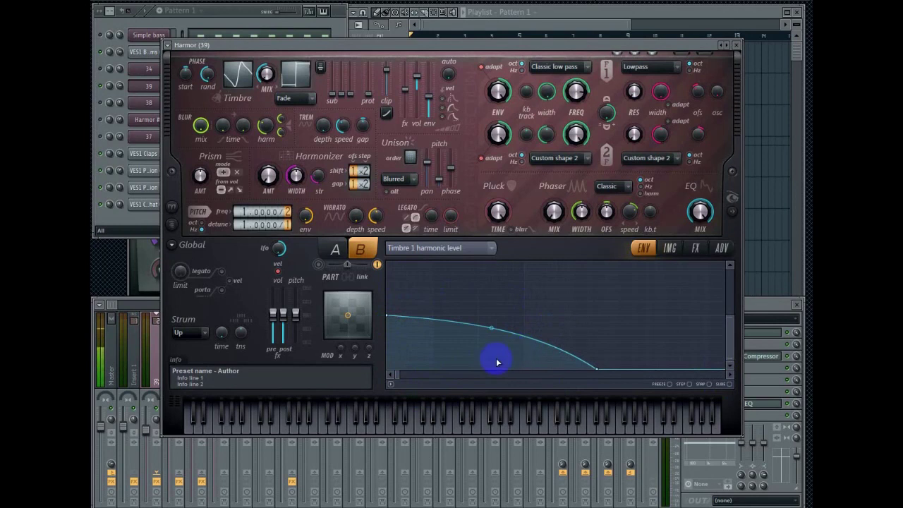
mouse_move(405, 375)
mouse_down()
mouse_move(427, 374)
mouse_move(407, 376)
mouse_up()
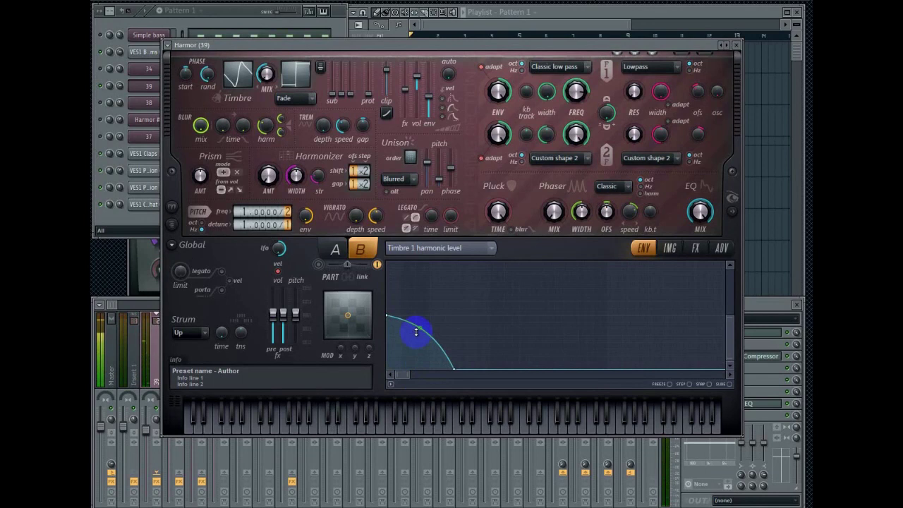
drag(416, 331, 445, 280)
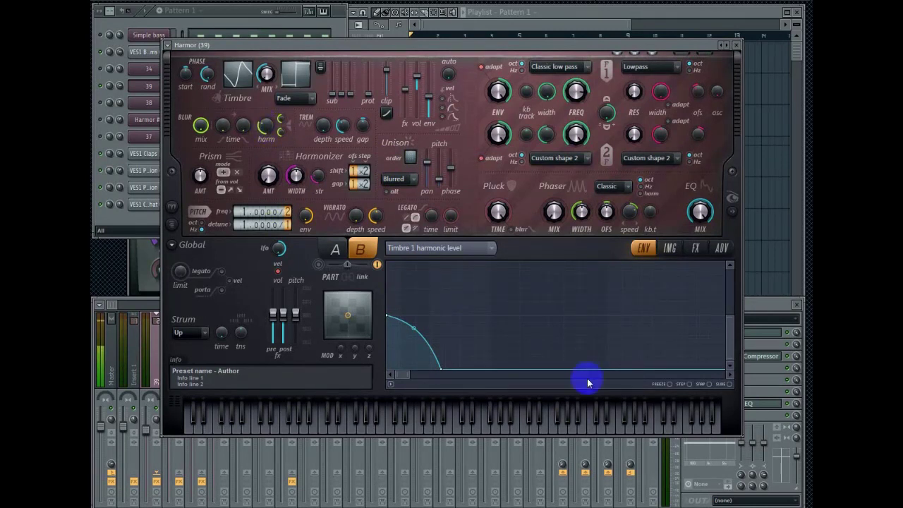
drag(409, 374, 589, 395)
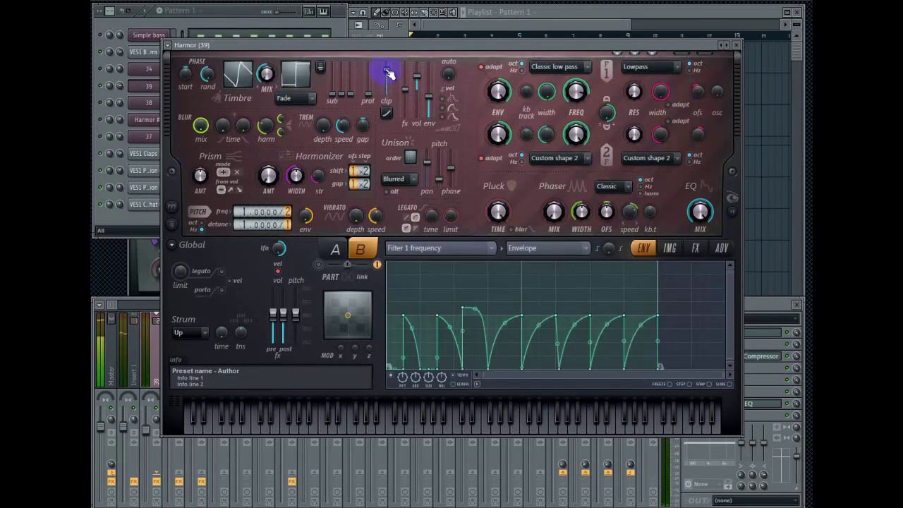
Step: Set part B's harmonic clipping to Soft low threshold and adjust the clip amount near its upper end
click(386, 114)
click(405, 145)
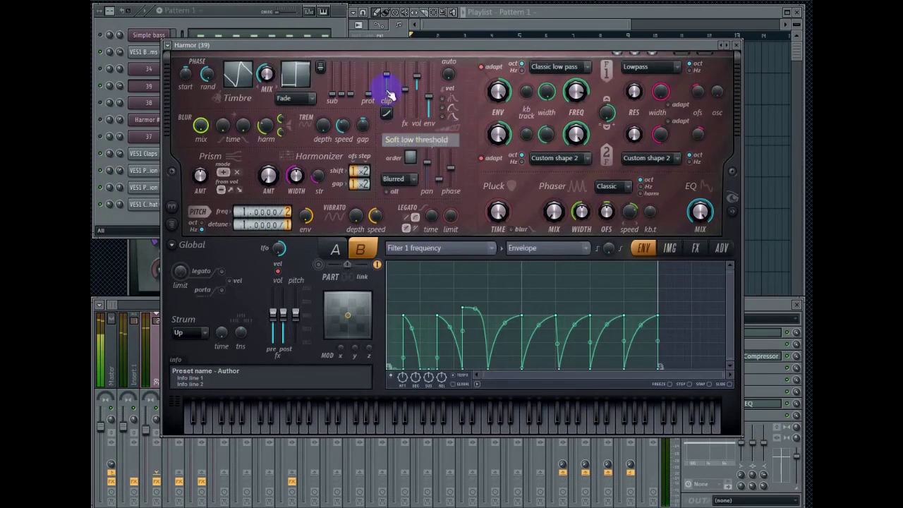
drag(391, 99, 387, 70)
click(723, 375)
drag(722, 376, 697, 383)
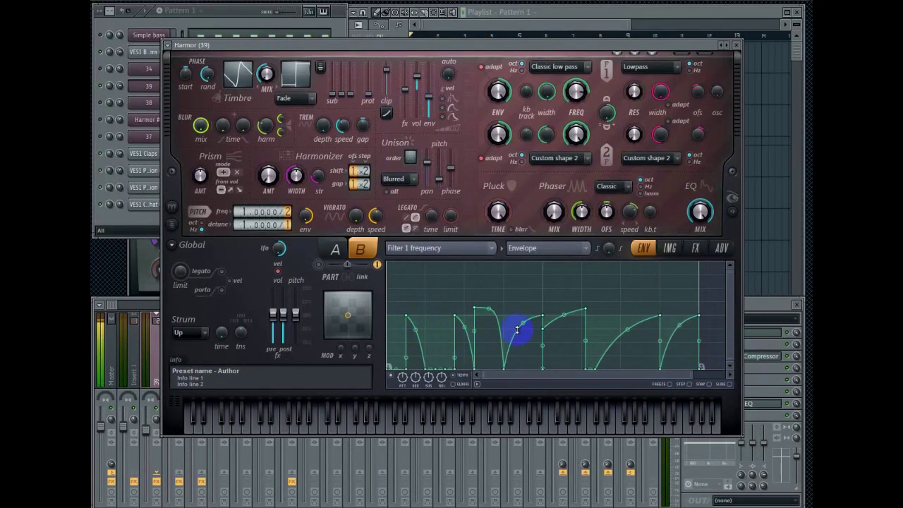
Step: Compare the Filter 1 frequency envelopes of parts A and B by alternating repeatedly between the two parts
click(330, 248)
click(358, 248)
click(331, 248)
click(361, 248)
click(337, 250)
click(360, 249)
click(338, 251)
click(428, 292)
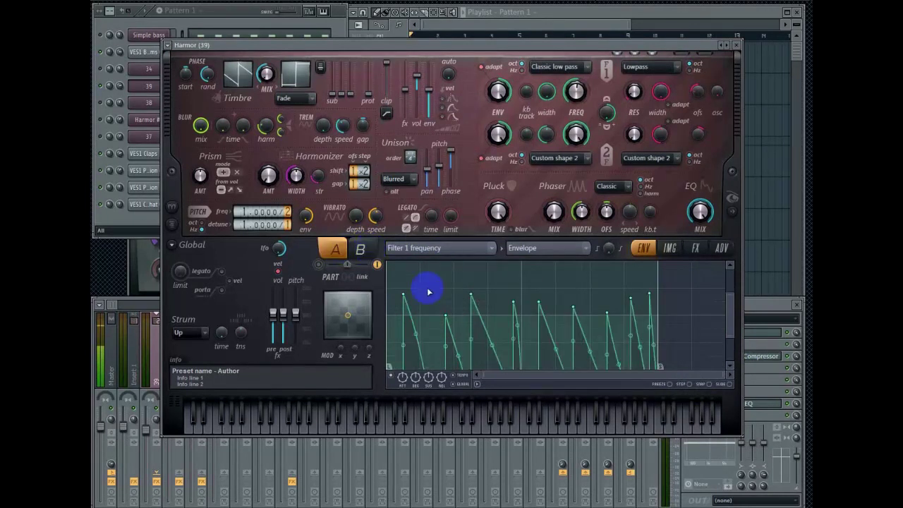
click(358, 247)
click(342, 247)
click(366, 247)
click(358, 247)
click(333, 247)
click(462, 304)
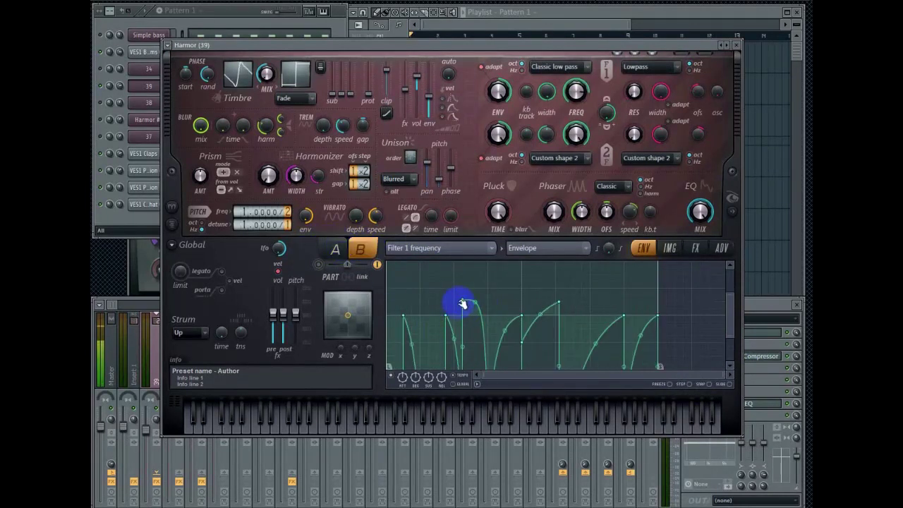
click(333, 247)
click(330, 251)
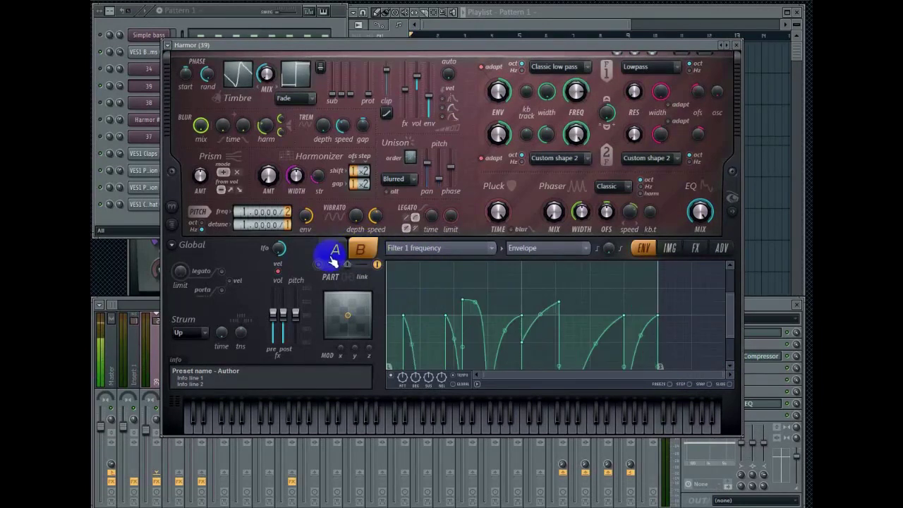
Step: Turn part A on alongside part B to hear both layers together, then turn part A off again
drag(321, 268, 335, 262)
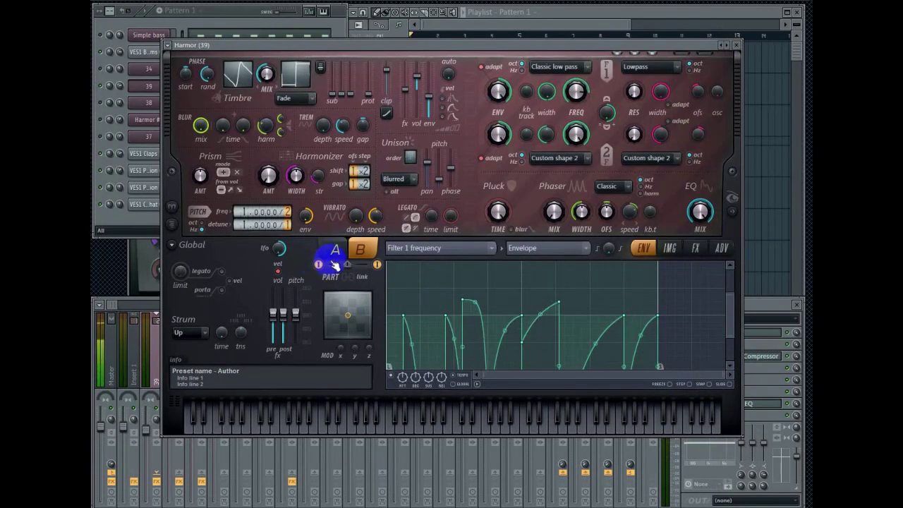
click(360, 250)
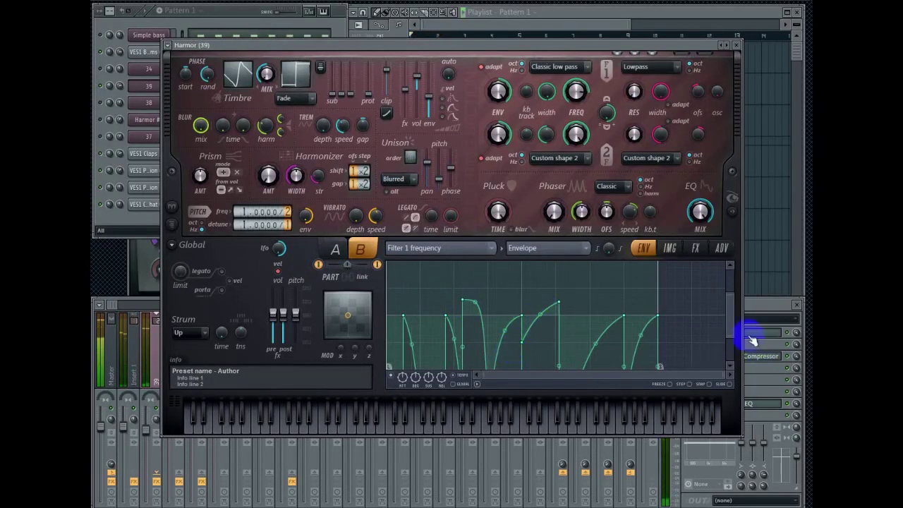
drag(729, 337, 726, 288)
click(319, 264)
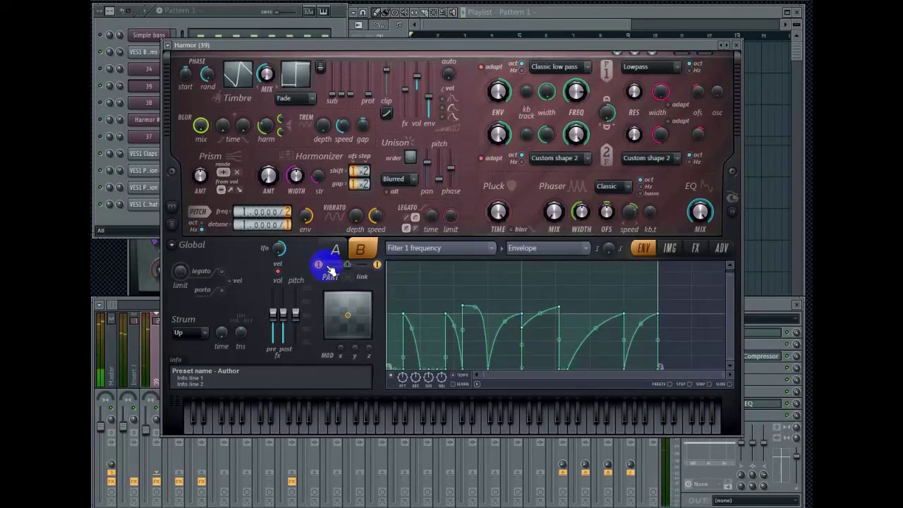
Step: Shift the first peaks of part B's Filter 1 frequency envelope slightly earlier after checking part A's unison settings
drag(733, 275, 730, 359)
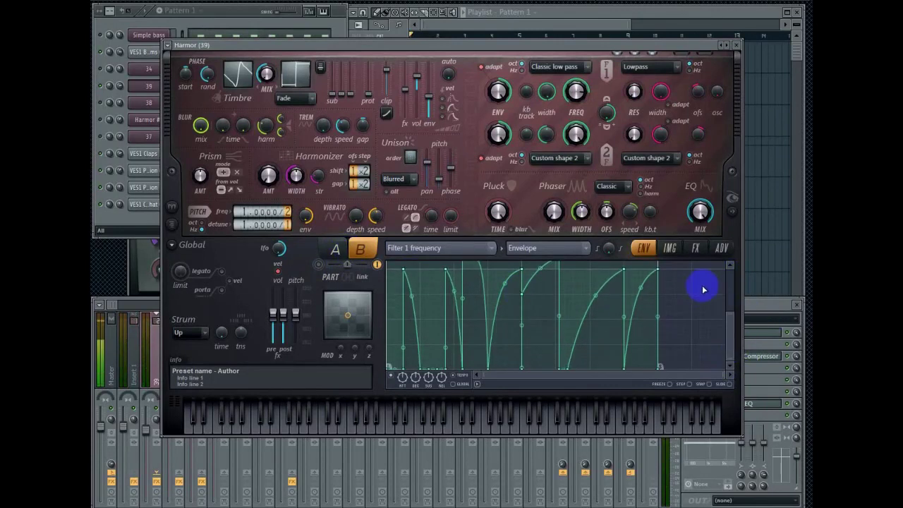
drag(730, 312, 729, 291)
click(335, 251)
click(435, 172)
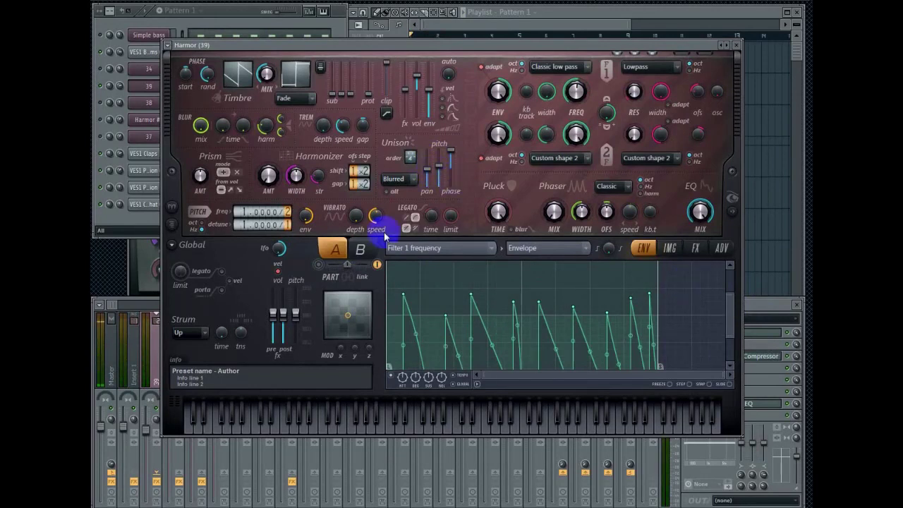
click(360, 249)
drag(452, 365, 438, 372)
drag(449, 299, 435, 304)
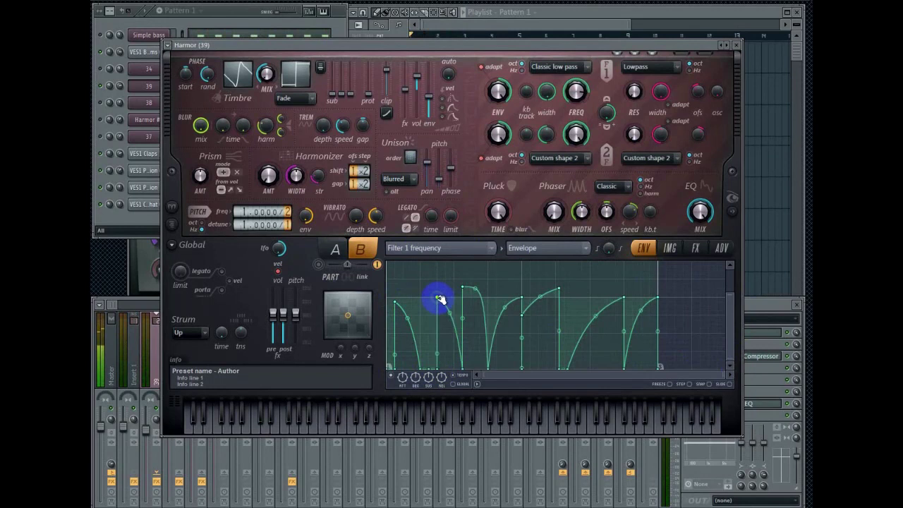
Step: Check the shifted peaks of part B's envelope against part A's peak positions
click(336, 249)
click(362, 251)
click(336, 249)
click(362, 249)
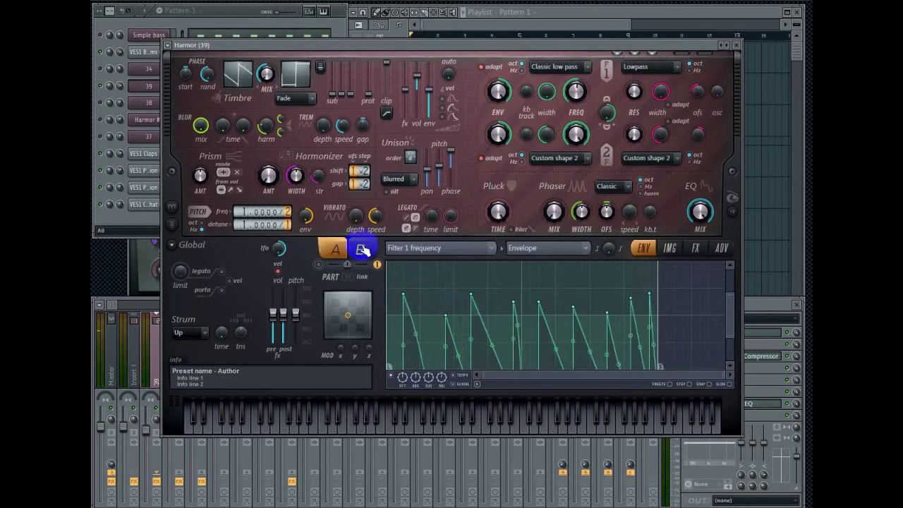
Step: Reshape part B's Filter 1 frequency envelope: delay the first peak, split the long rise with an extra peak, and level the tall peak before it
mouse_move(355, 261)
mouse_down()
mouse_move(322, 262)
mouse_move(339, 278)
mouse_move(319, 267)
mouse_up()
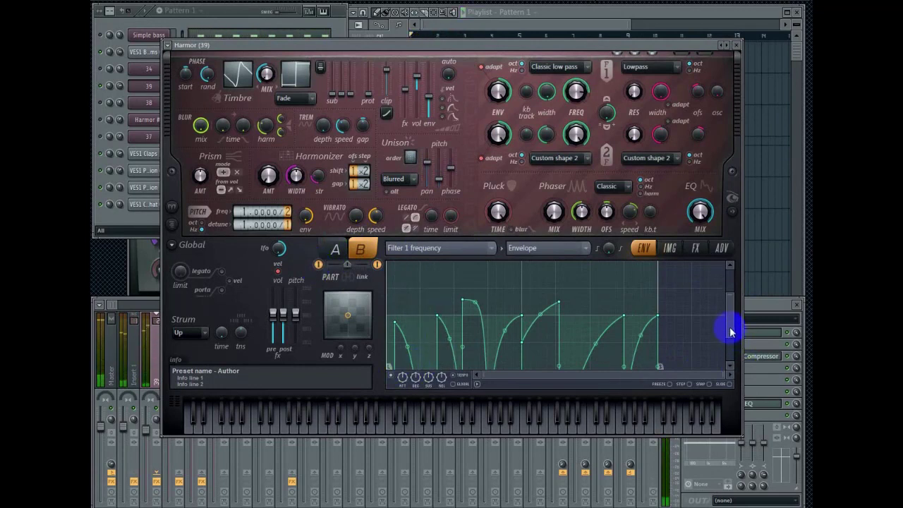
drag(732, 329, 409, 313)
drag(729, 312, 398, 332)
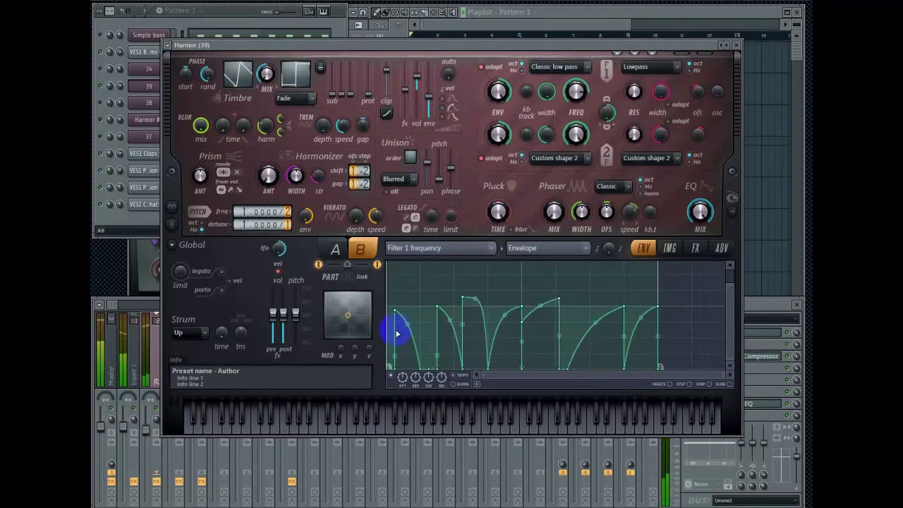
mouse_move(591, 305)
mouse_down()
mouse_move(596, 371)
mouse_move(570, 323)
mouse_move(604, 317)
mouse_move(572, 317)
mouse_move(520, 360)
mouse_move(539, 325)
mouse_up()
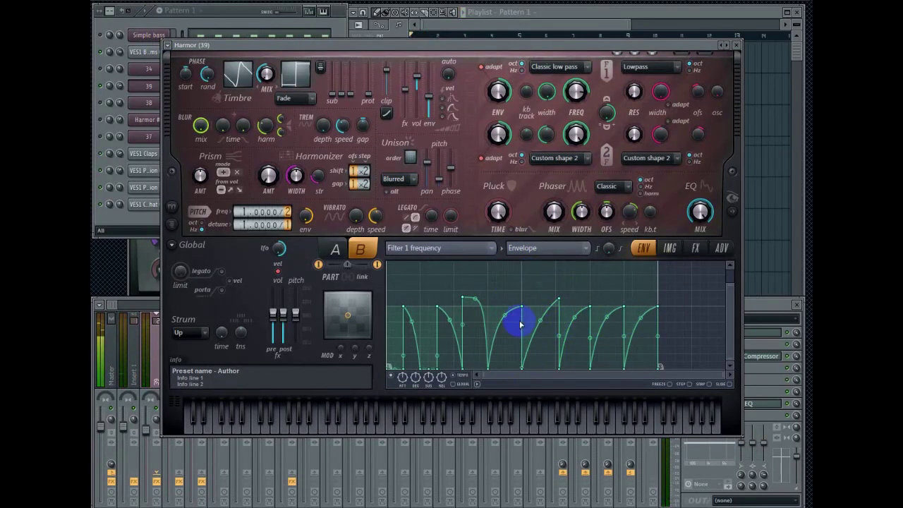
mouse_move(558, 300)
mouse_down()
mouse_move(553, 322)
mouse_move(700, 323)
mouse_move(732, 303)
mouse_move(734, 282)
mouse_move(726, 375)
mouse_move(734, 283)
mouse_move(377, 255)
mouse_up()
Step: Audition parts A and B separately and together, and bring up the Harmor effects settings
click(318, 265)
click(377, 265)
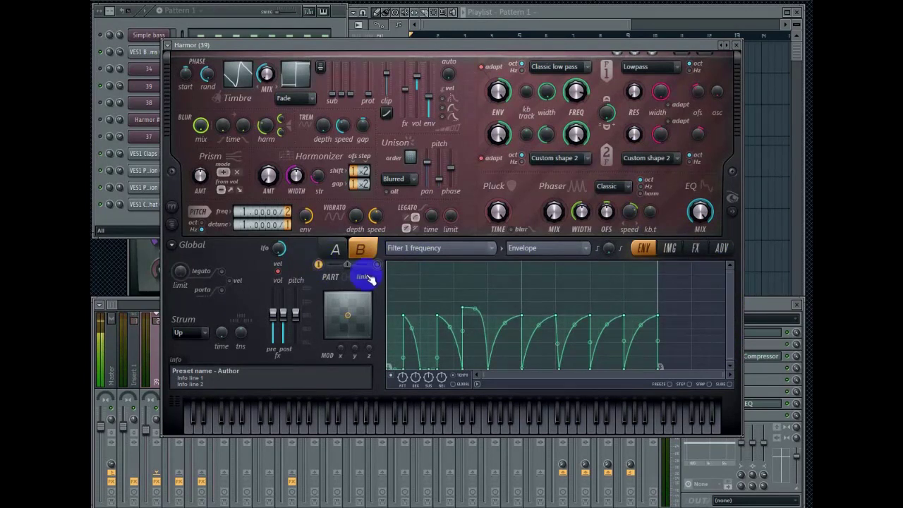
click(697, 248)
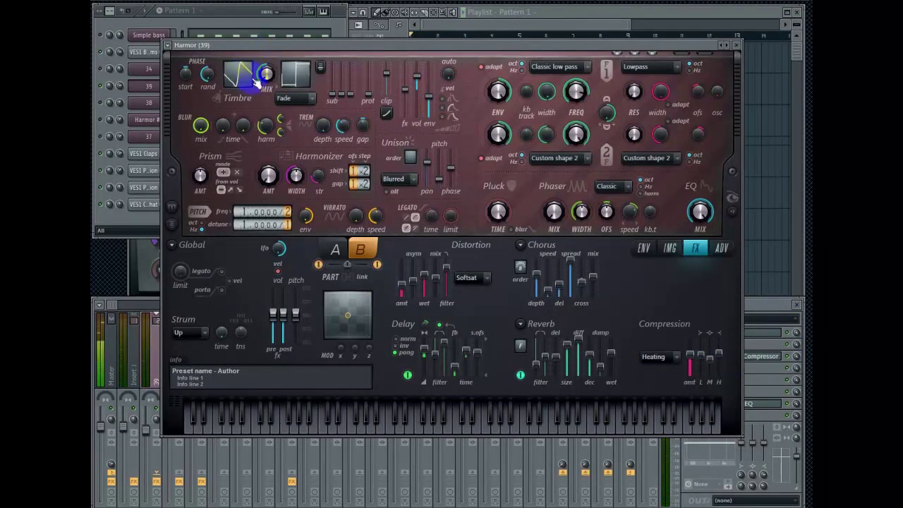
Step: Mute channel 39 and open channel 38's Harmor to compare the two bass layers
click(231, 19)
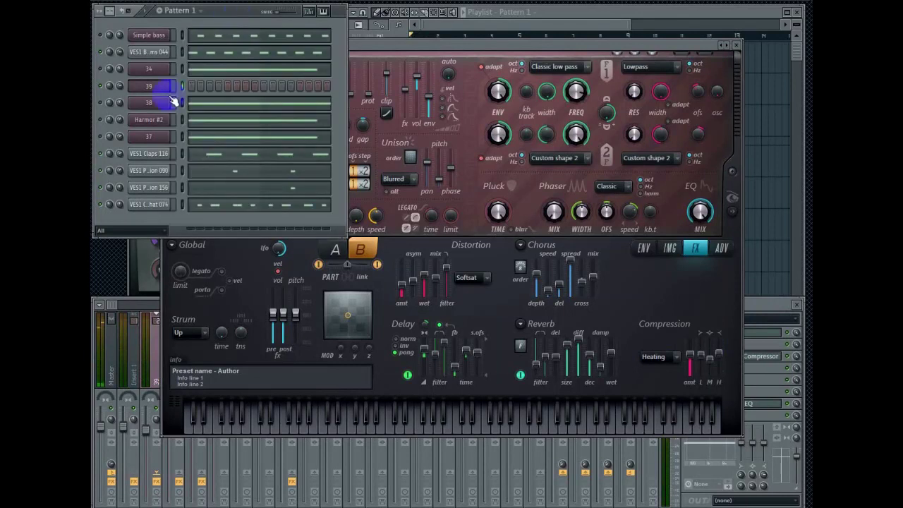
click(422, 199)
click(104, 92)
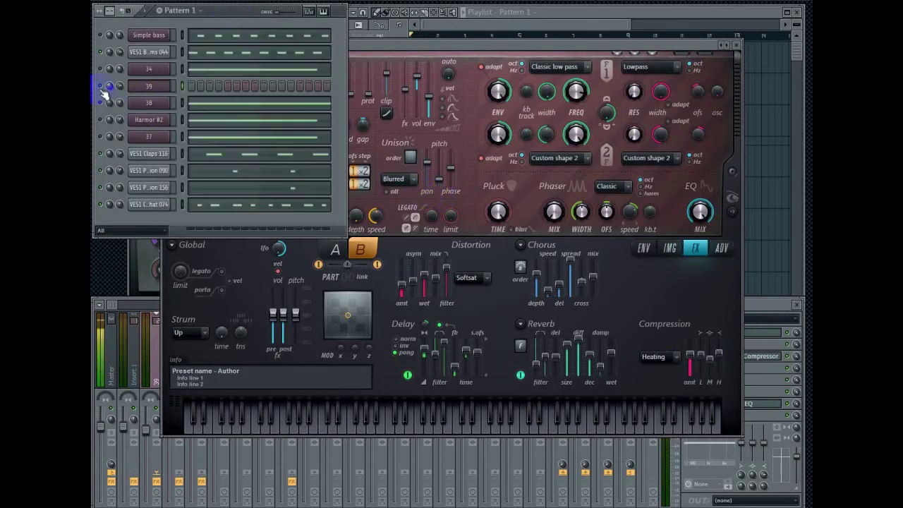
click(157, 106)
click(243, 14)
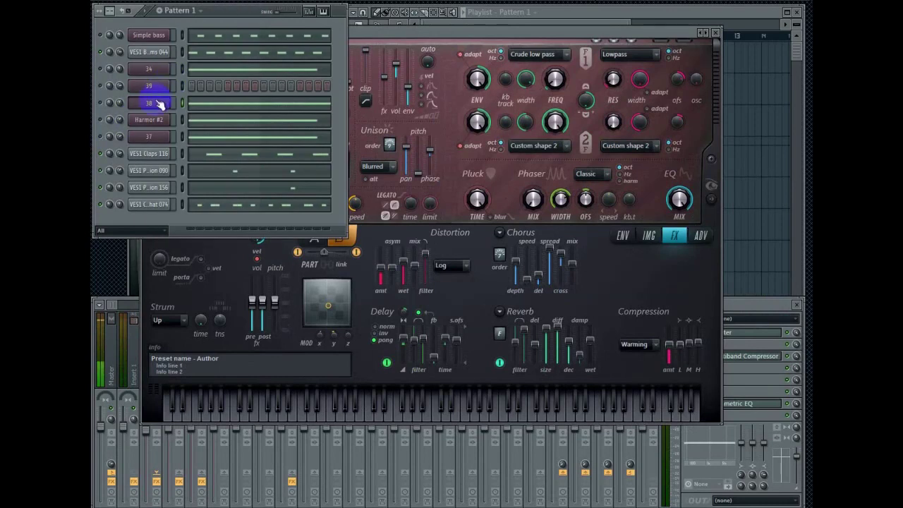
Step: Return to channel 39's Harmor and check the Filter 1 frequency envelopes of parts B and A
click(156, 88)
click(333, 249)
click(361, 248)
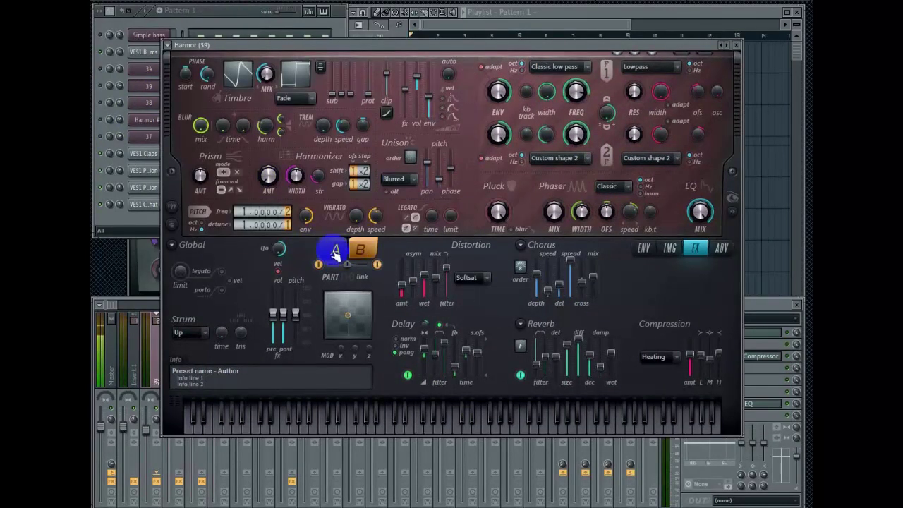
click(209, 9)
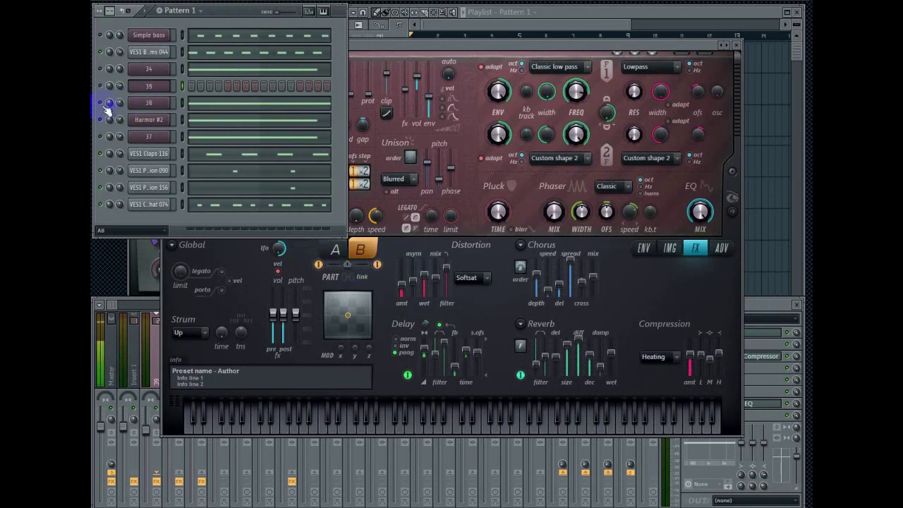
click(643, 247)
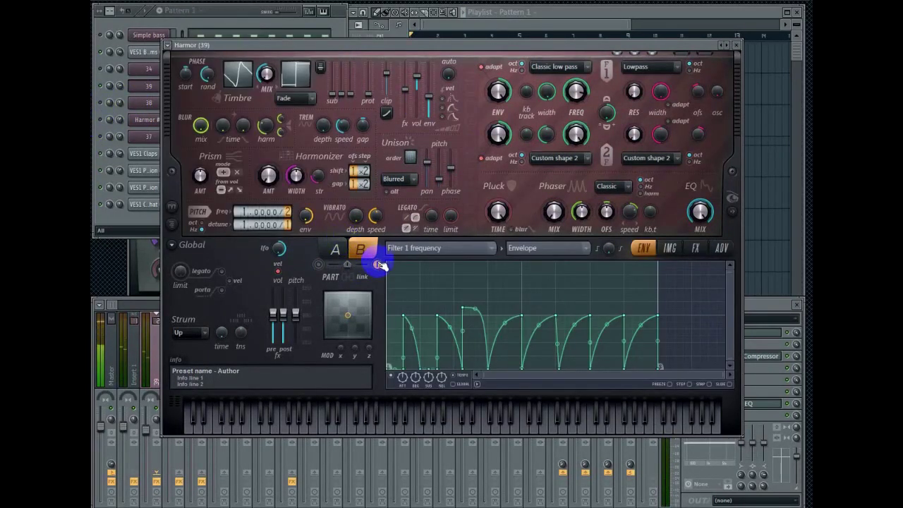
click(333, 251)
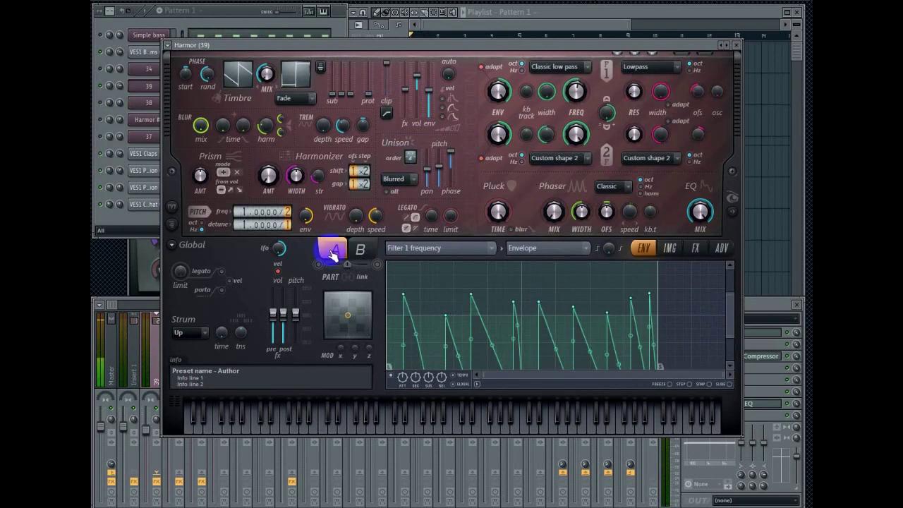
Step: Revisit channel 38's Harmor, and open channel 37's Harmor and switch that channel on
click(241, 25)
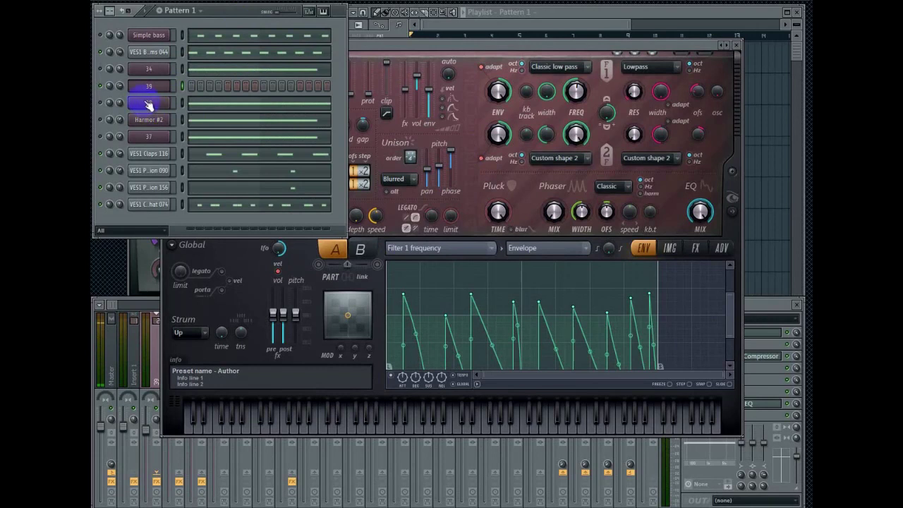
click(149, 104)
drag(261, 41, 254, 35)
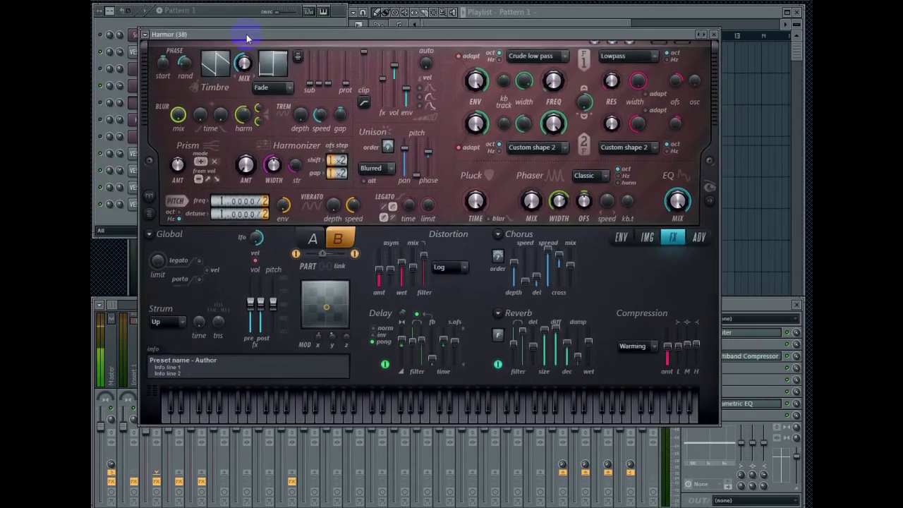
click(229, 21)
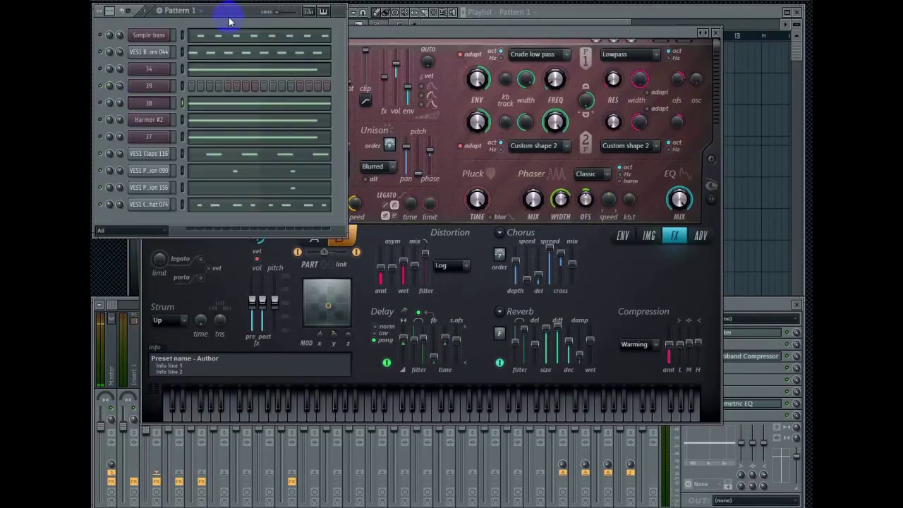
click(150, 136)
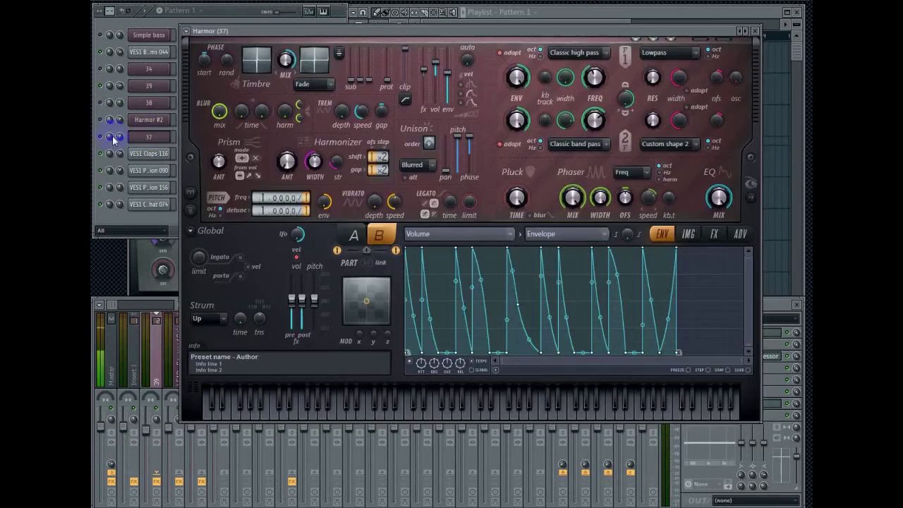
click(107, 140)
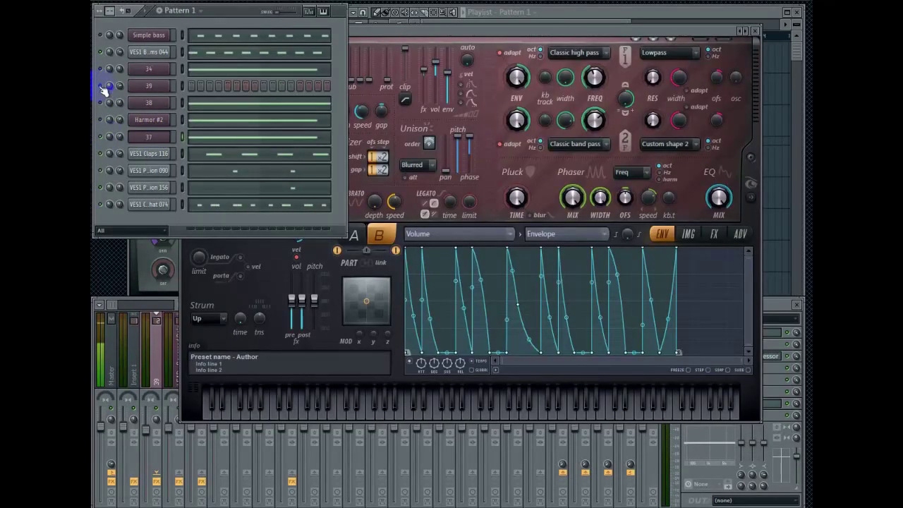
Step: Compare part A's Filter 1 frequency and Volume envelopes in channel 37's Harmor
click(459, 234)
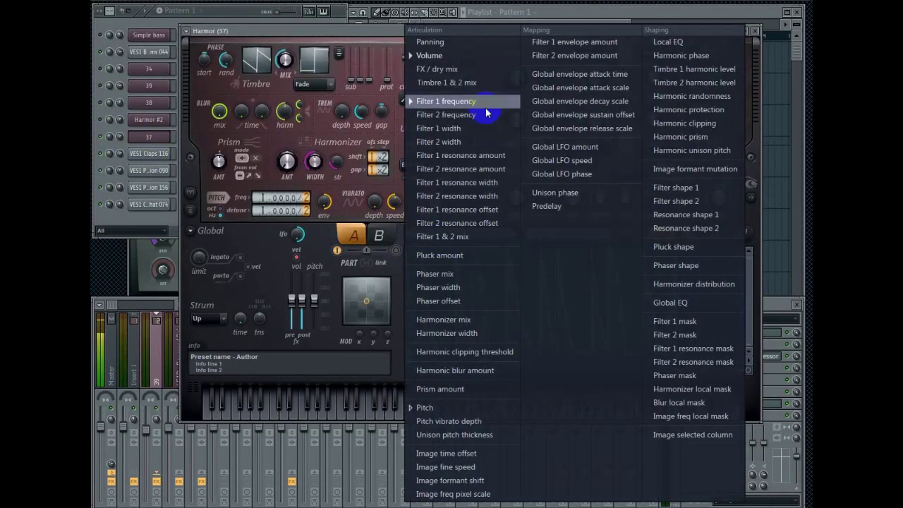
click(459, 96)
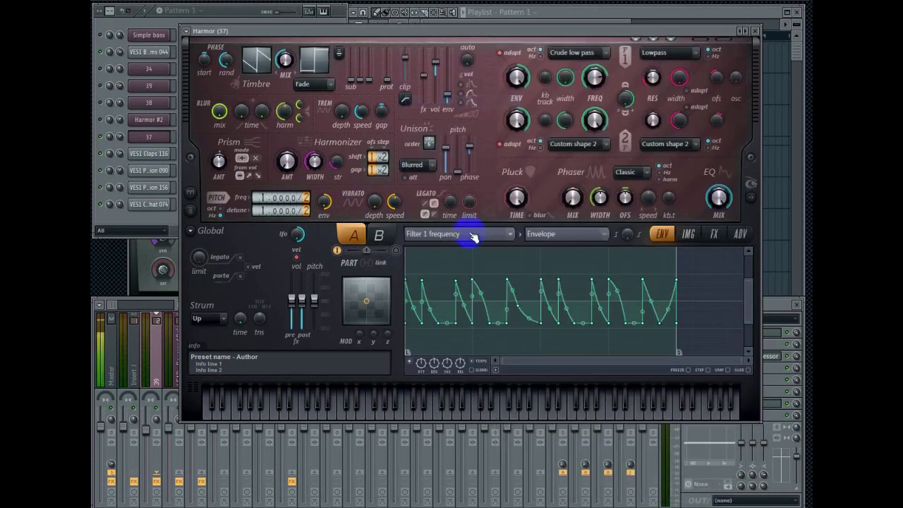
click(473, 237)
click(457, 57)
click(480, 242)
click(452, 101)
mouse_move(750, 294)
mouse_down()
mouse_move(746, 258)
mouse_move(751, 327)
mouse_move(750, 284)
mouse_move(750, 295)
mouse_up()
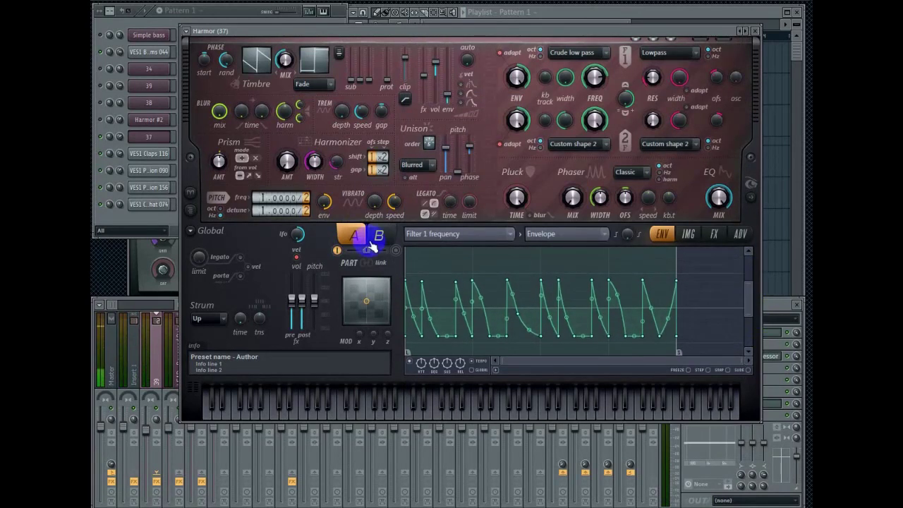
Step: Check part A's Timbre 1 harmonic levels against its Volume envelope in channel 37's Harmor
click(600, 81)
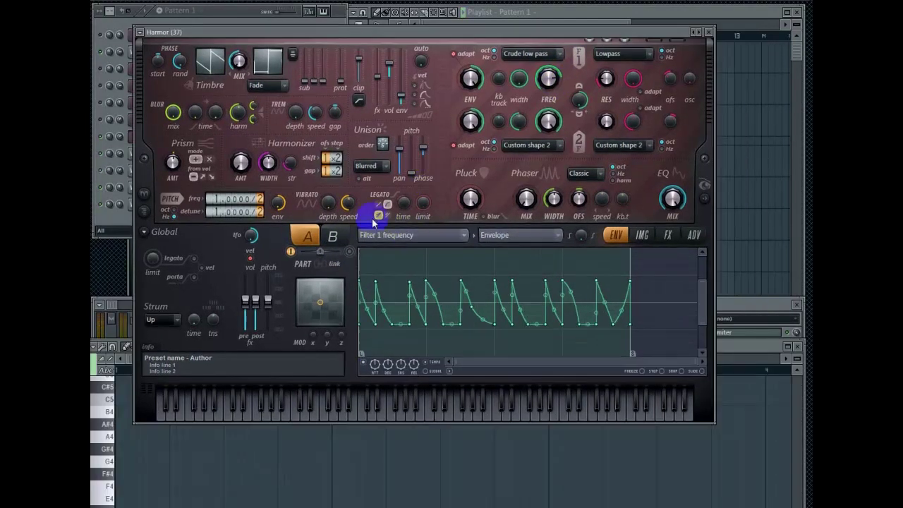
click(410, 235)
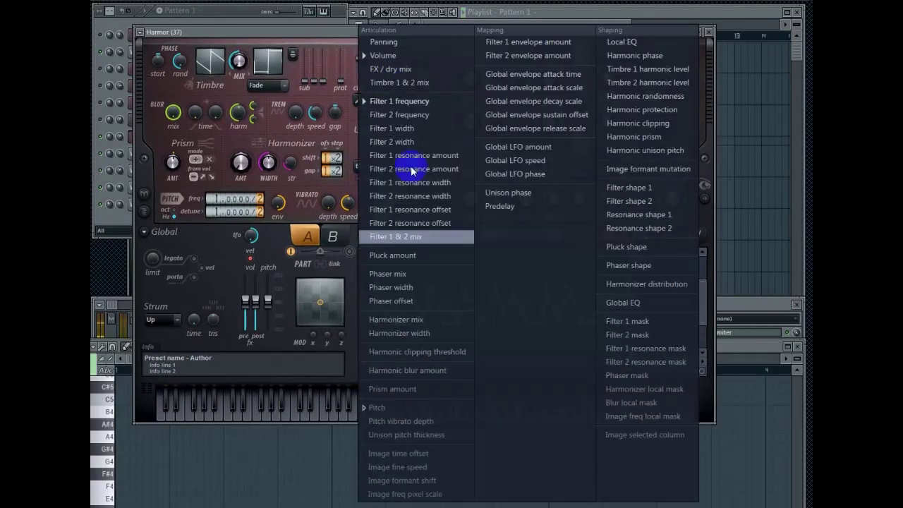
click(384, 55)
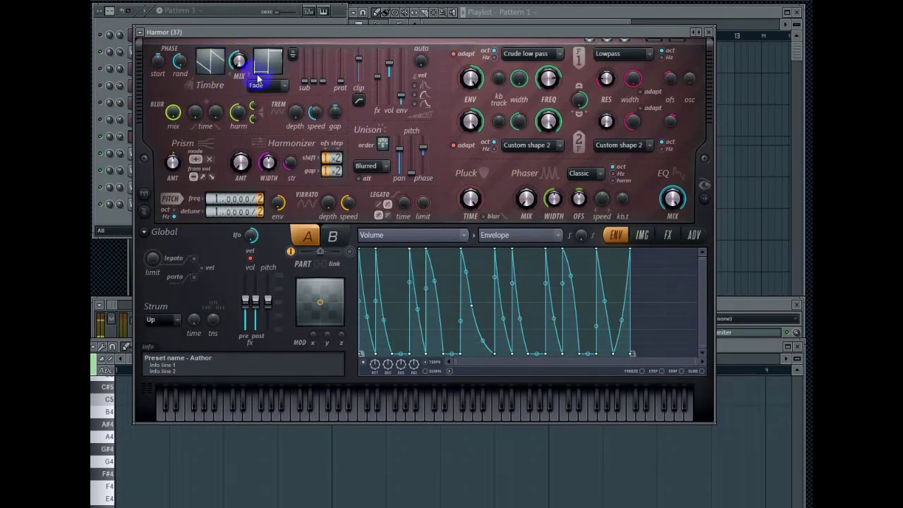
click(219, 68)
click(410, 235)
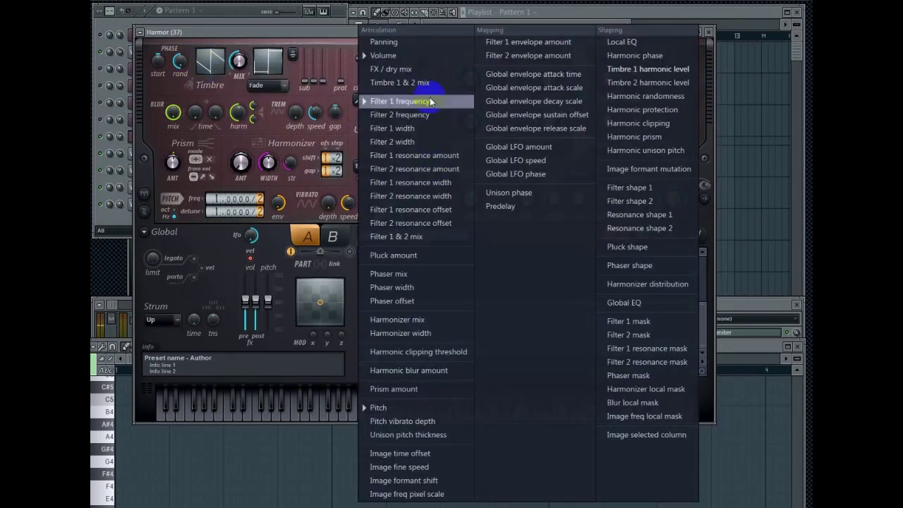
click(415, 56)
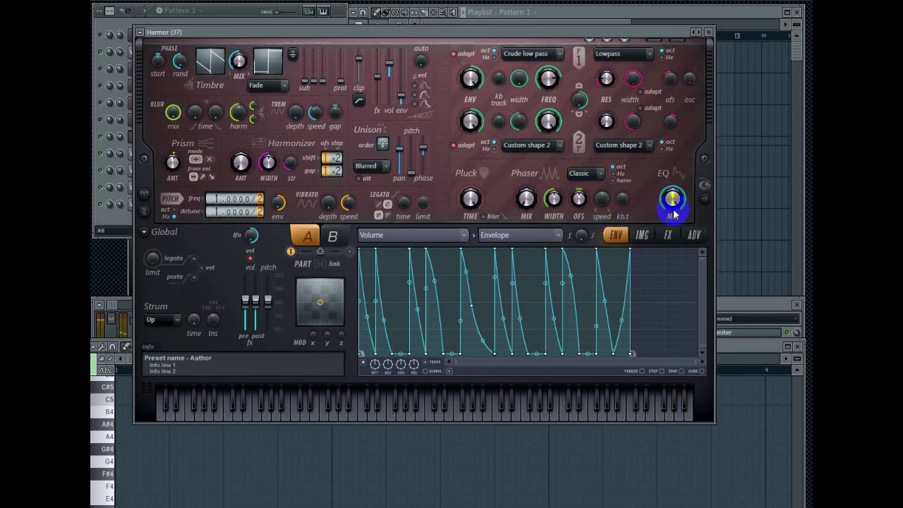
Step: Show Harmor's visual feedback display and examine the bass's harmonics during playback
click(704, 198)
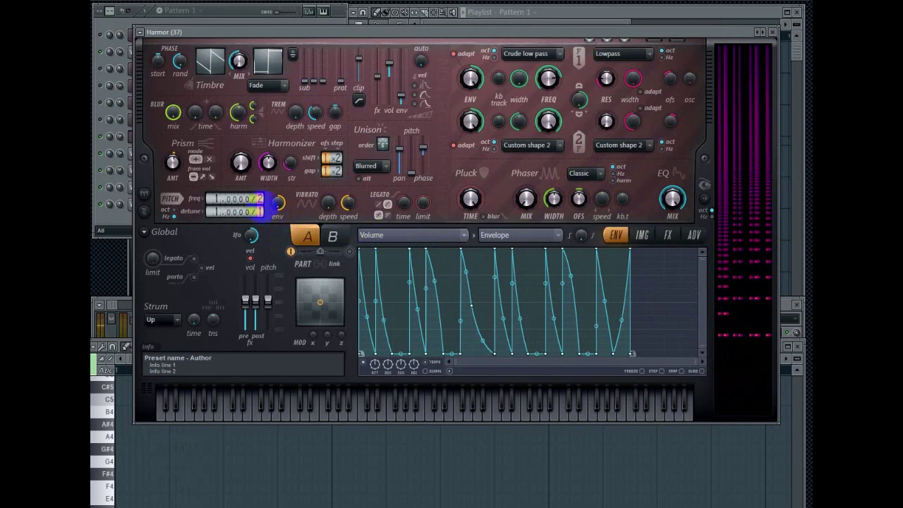
click(743, 317)
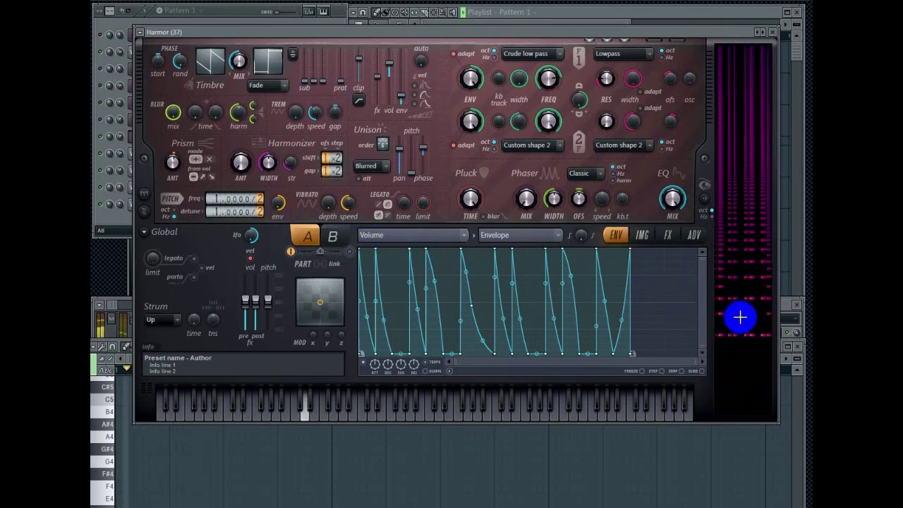
click(471, 266)
click(721, 307)
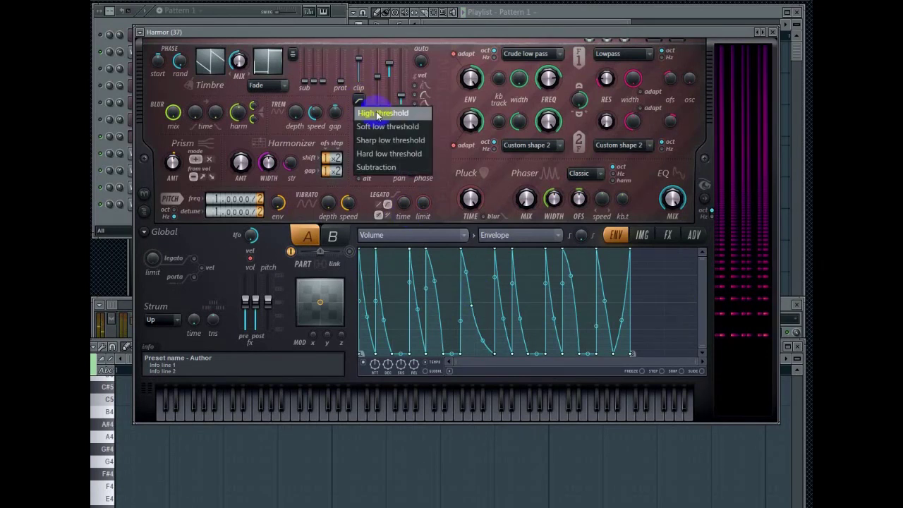
Step: Choose High threshold clipping for part A and adjust its clip and volume envelope sliders
click(361, 113)
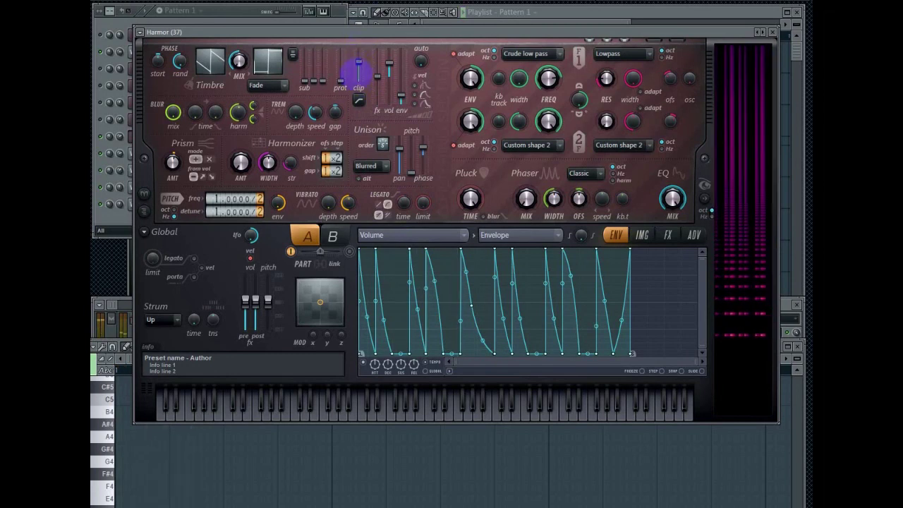
drag(358, 88, 361, 64)
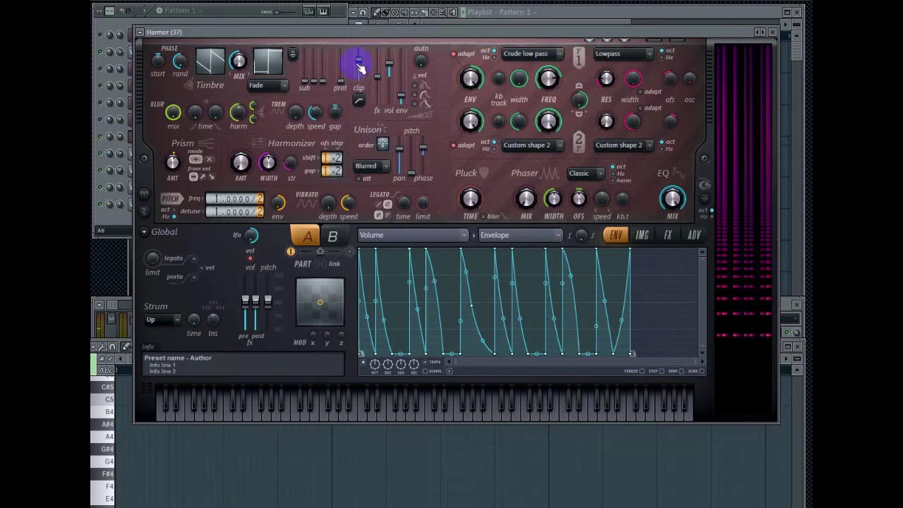
click(403, 101)
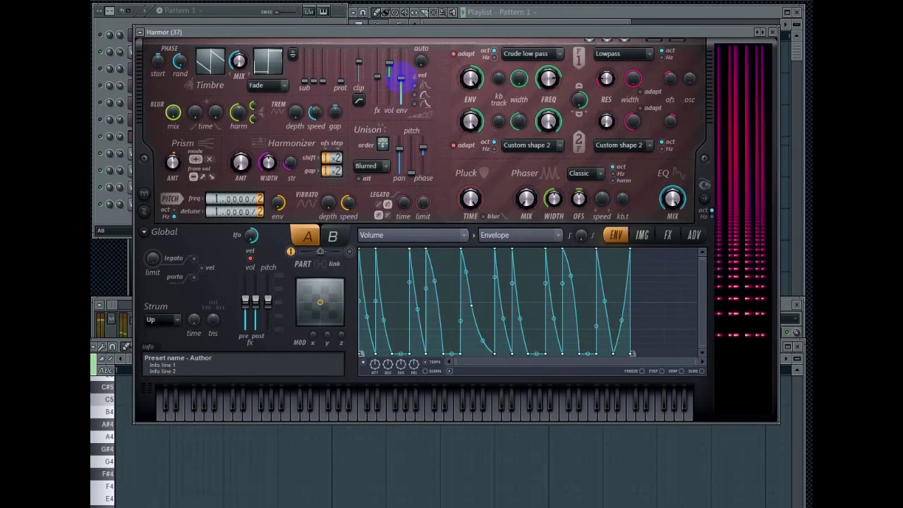
Step: Review part A's effects, its Filter 1 frequency articulation and its Pitch unison index mapping
click(669, 235)
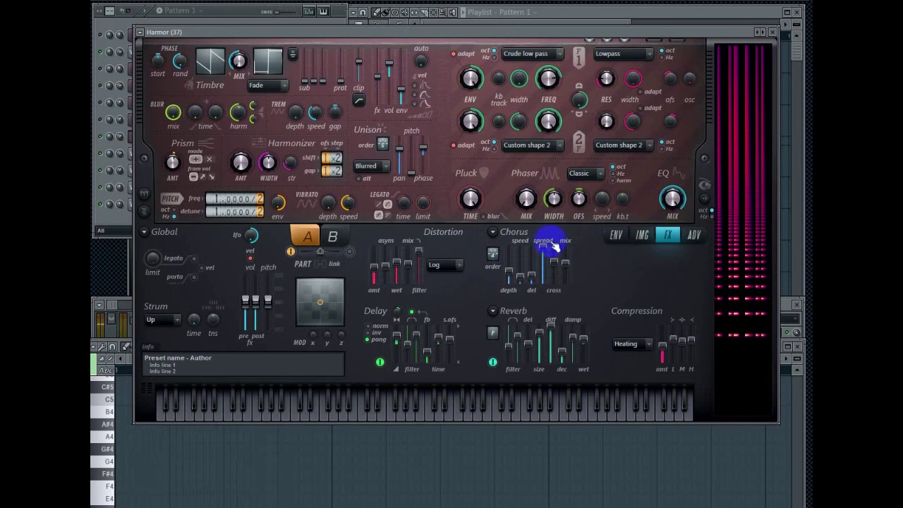
click(613, 236)
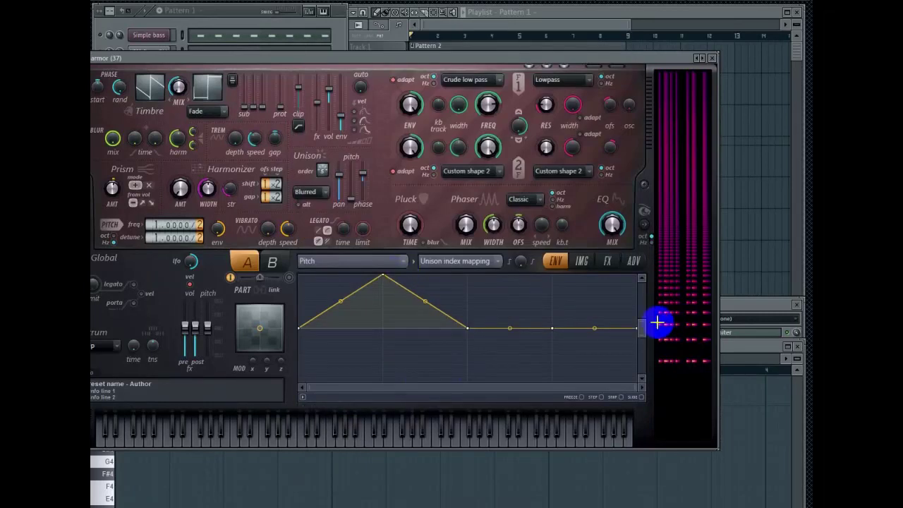
drag(642, 318, 641, 346)
click(353, 261)
click(337, 101)
click(354, 262)
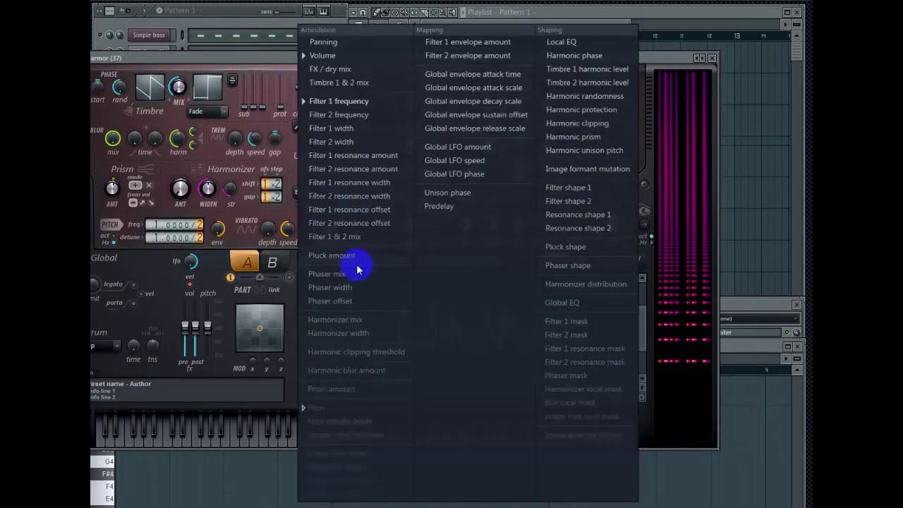
click(366, 408)
drag(639, 319, 644, 299)
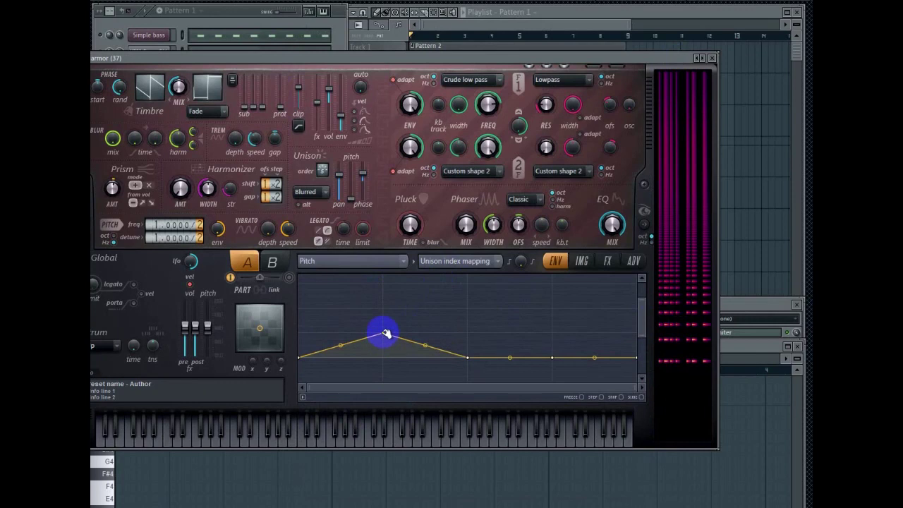
Step: Check part A's Unison settings against the unison index mapping of its Pitch articulation
click(323, 189)
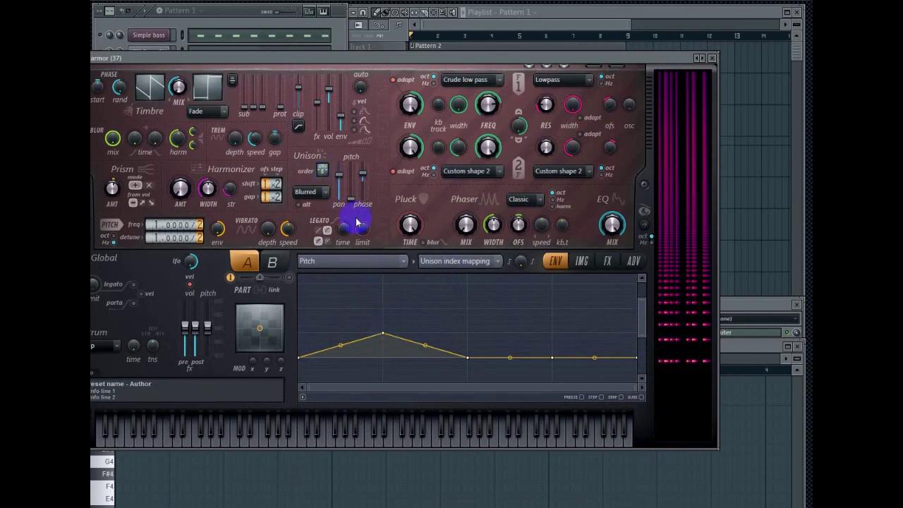
click(466, 262)
click(469, 385)
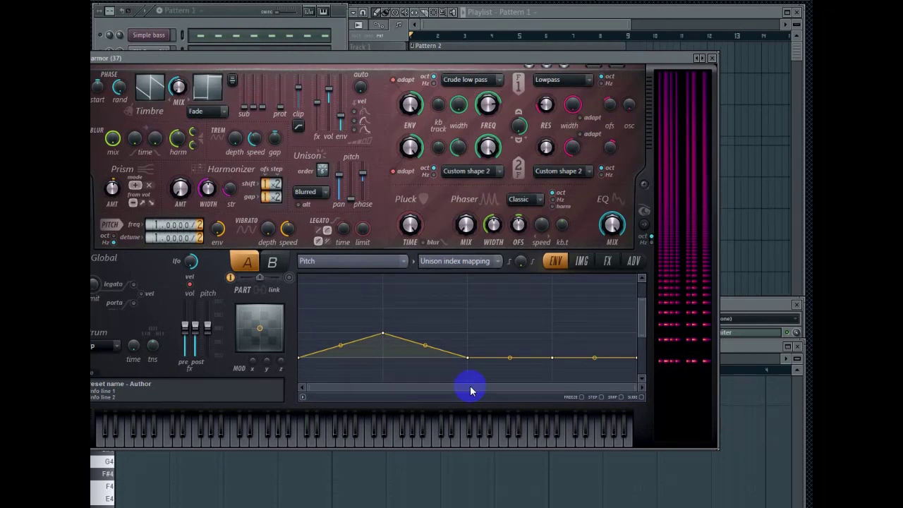
click(437, 263)
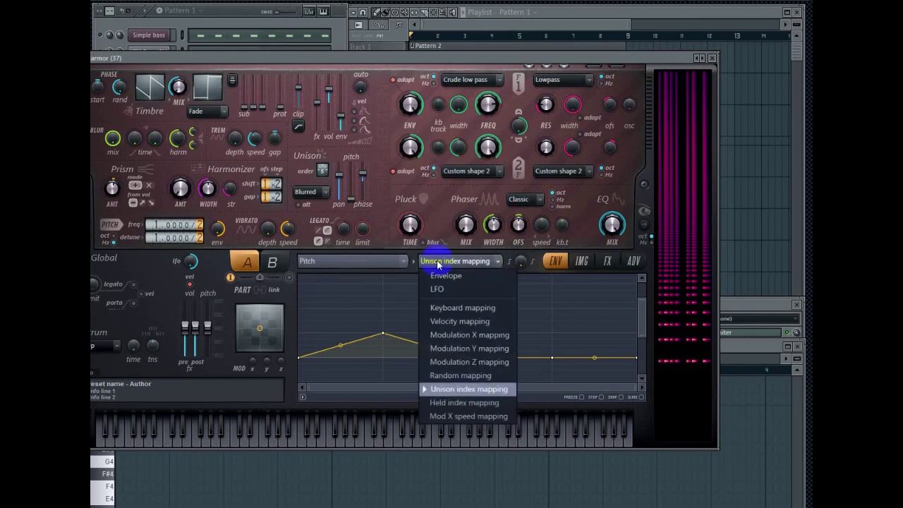
click(467, 389)
drag(642, 337, 642, 314)
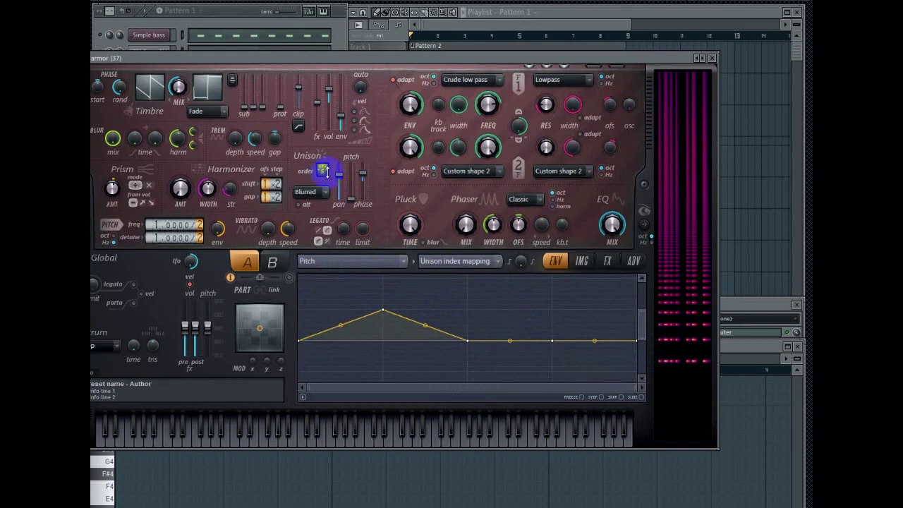
Step: Raise the second point of part A's Pitch unison index mapping above the baseline
click(383, 312)
drag(386, 311, 387, 282)
mouse_move(649, 323)
mouse_down()
mouse_move(645, 313)
mouse_move(645, 332)
mouse_up()
Step: Try the third Pitch mapping point level with the second, and return it to the baseline
drag(468, 344, 468, 306)
mouse_move(553, 344)
mouse_down()
mouse_move(554, 308)
mouse_move(552, 343)
mouse_up()
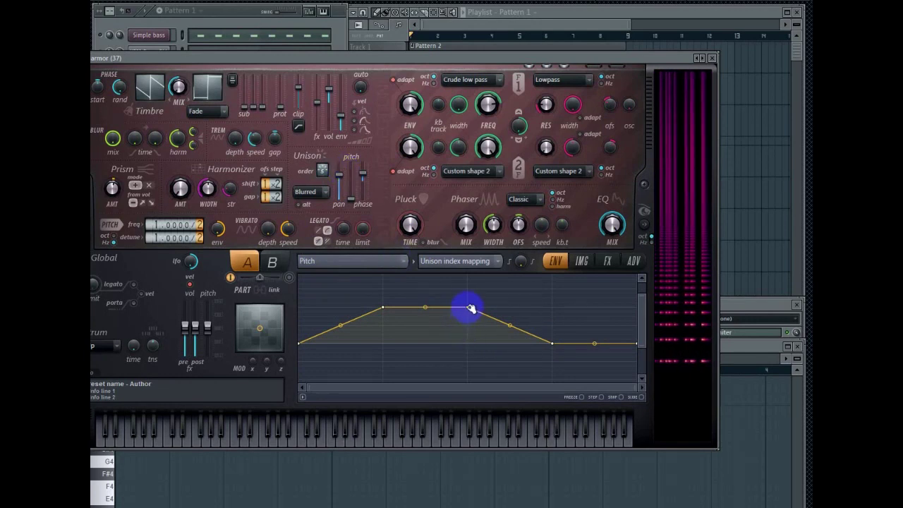
drag(471, 309, 471, 343)
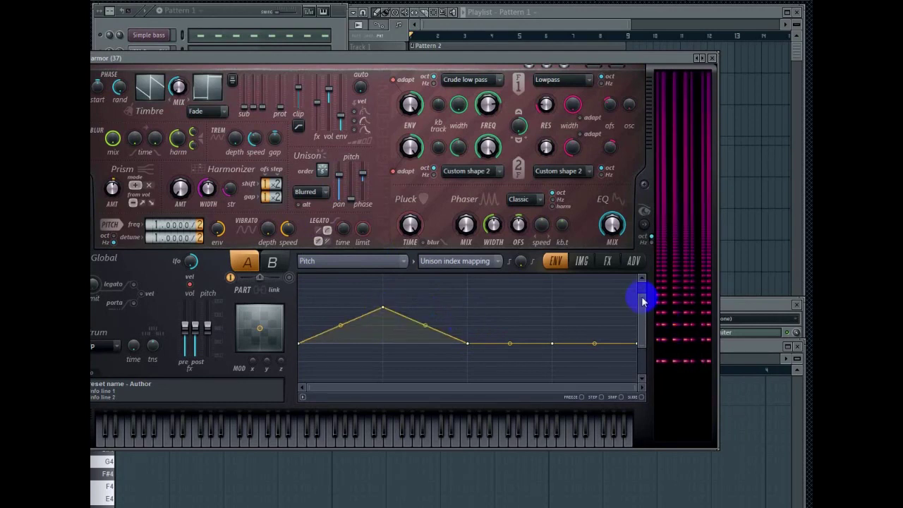
scroll(641, 298, down, 1)
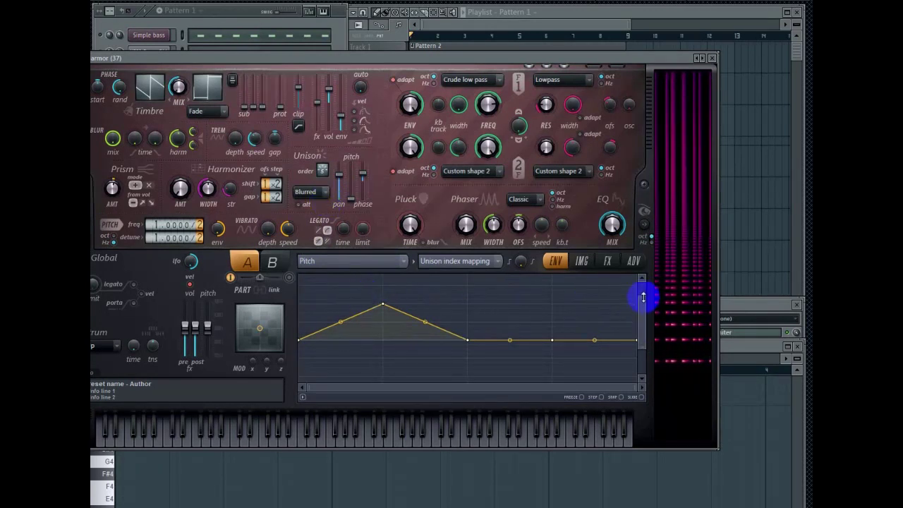
drag(642, 297, 641, 378)
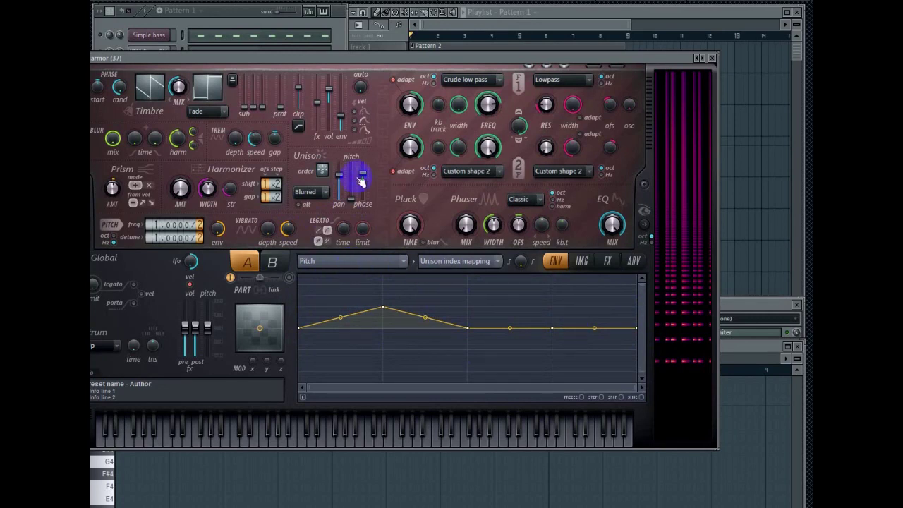
Step: Show part A's Volume and Filter 1 frequency envelopes, and move the Harmor window to reveal the channel list before restoring its position
click(370, 267)
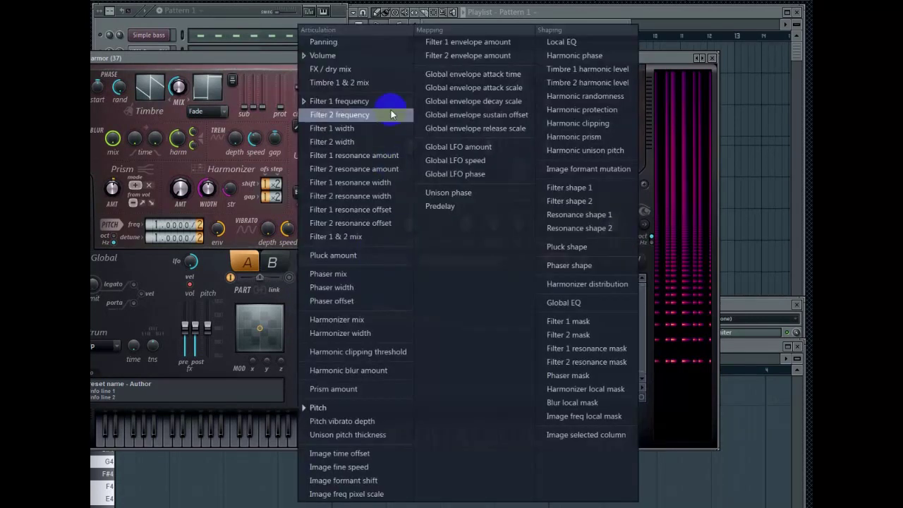
click(405, 56)
click(398, 237)
click(401, 101)
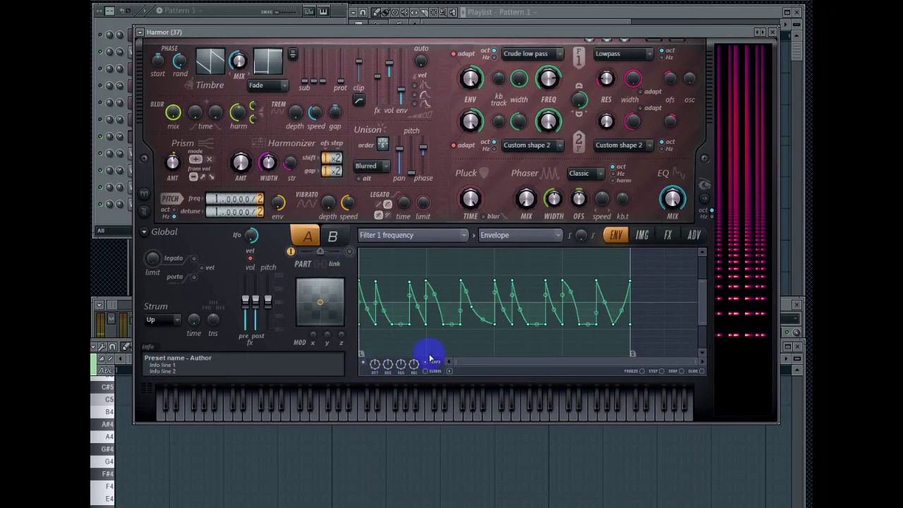
drag(710, 323, 696, 333)
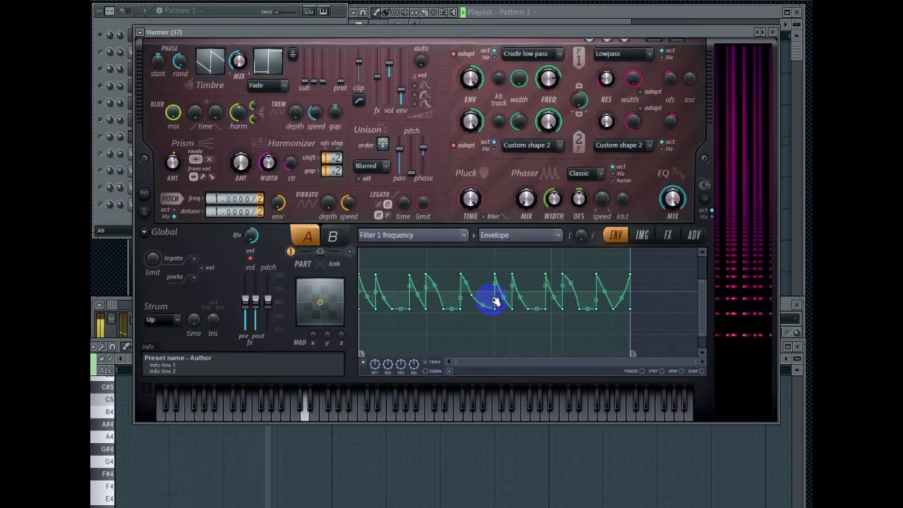
drag(352, 31, 412, 203)
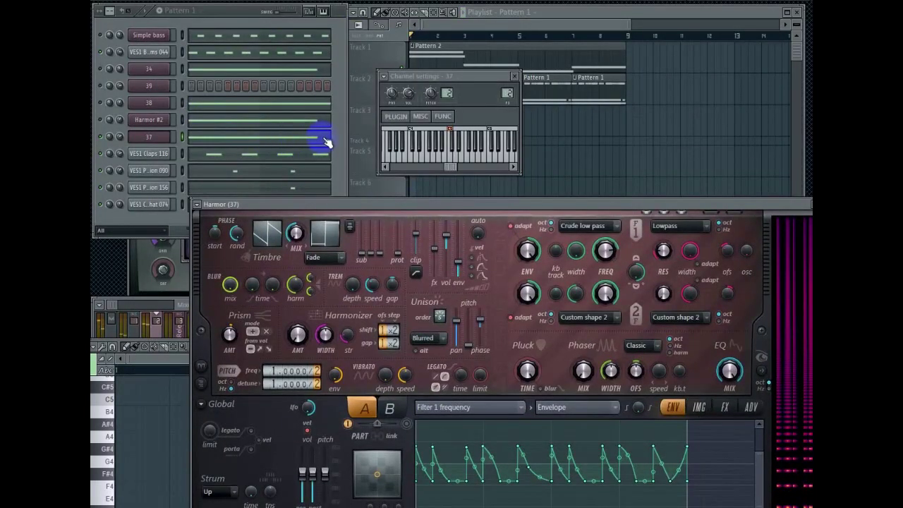
drag(396, 204, 279, 59)
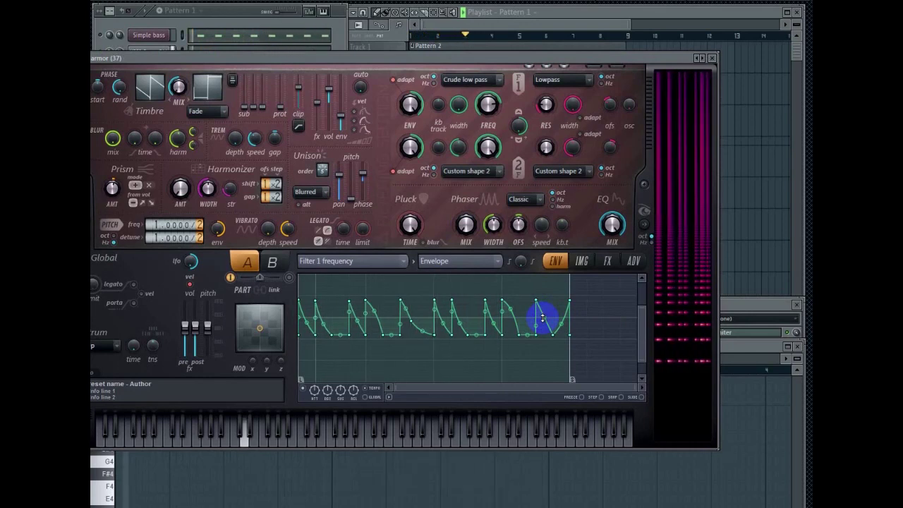
scroll(351, 262, up, 2)
Step: Compare part A's Volume envelope with its Filter 1 frequency envelope by alternating between the two
click(365, 266)
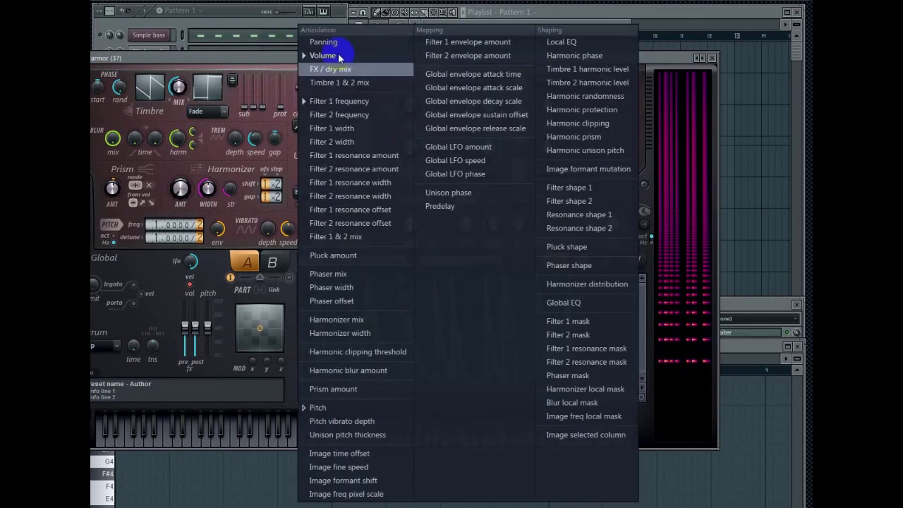
click(343, 57)
click(359, 268)
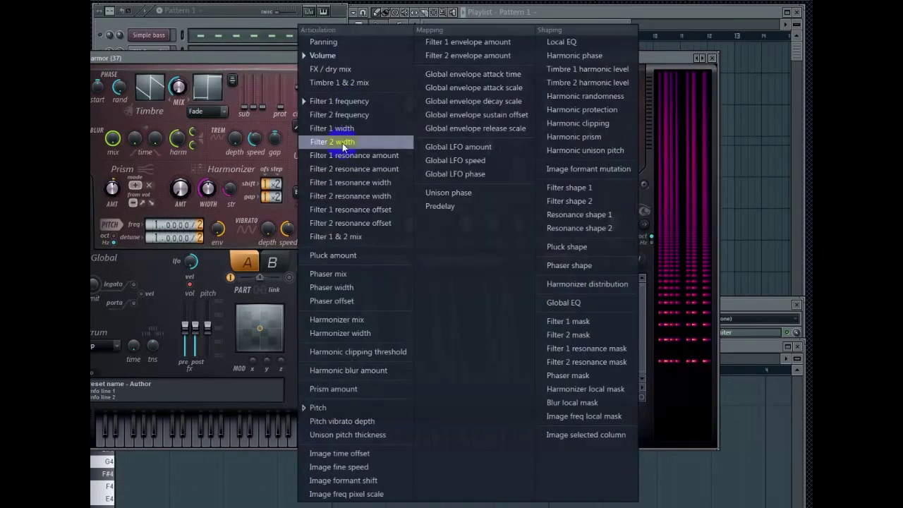
click(310, 101)
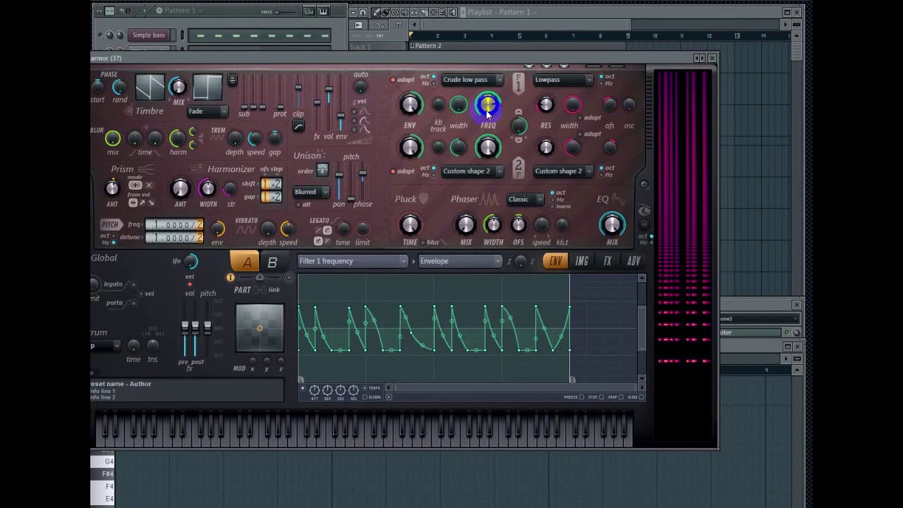
click(334, 265)
click(344, 61)
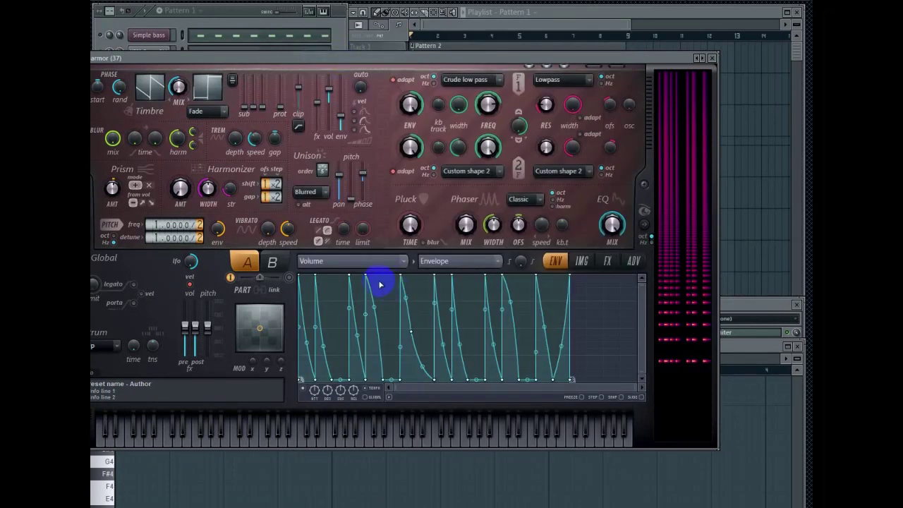
click(357, 263)
click(343, 105)
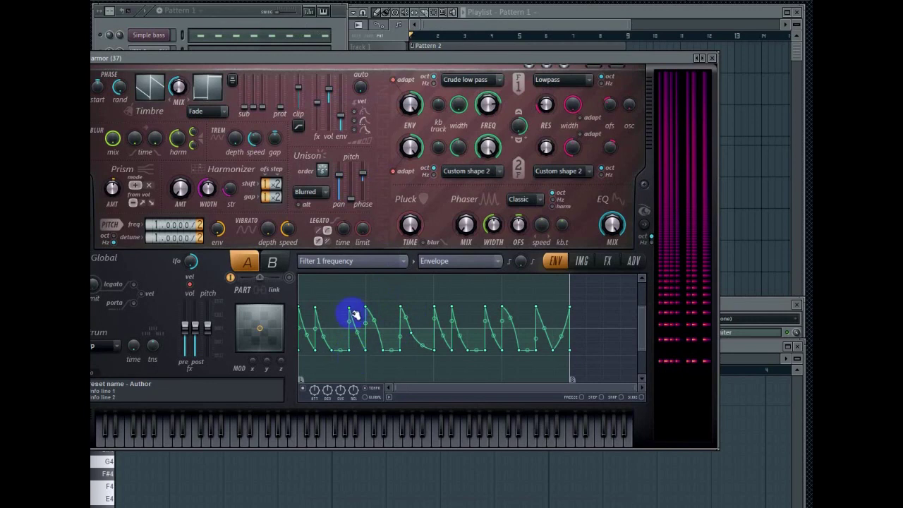
click(353, 259)
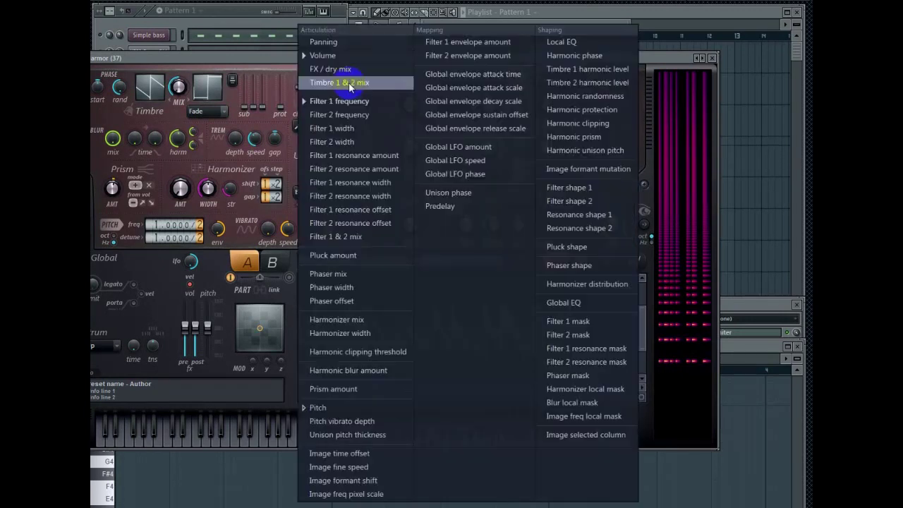
click(339, 57)
click(359, 262)
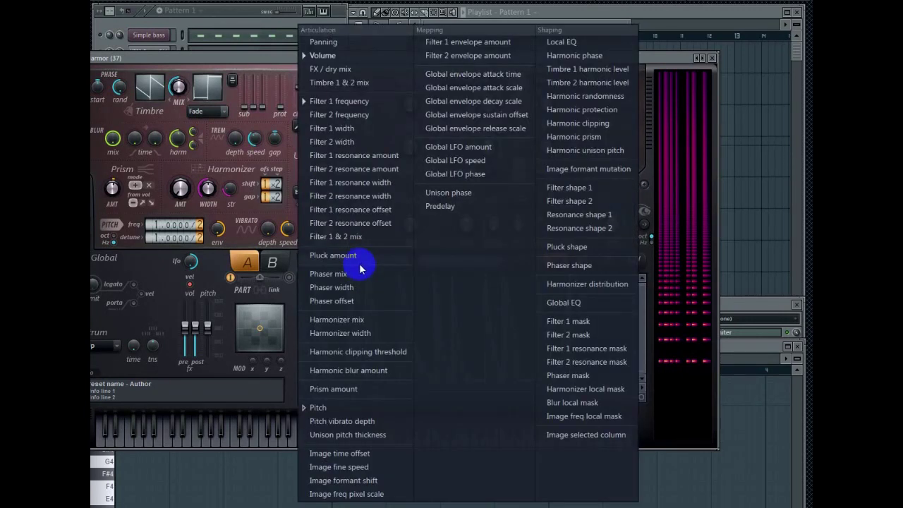
click(335, 100)
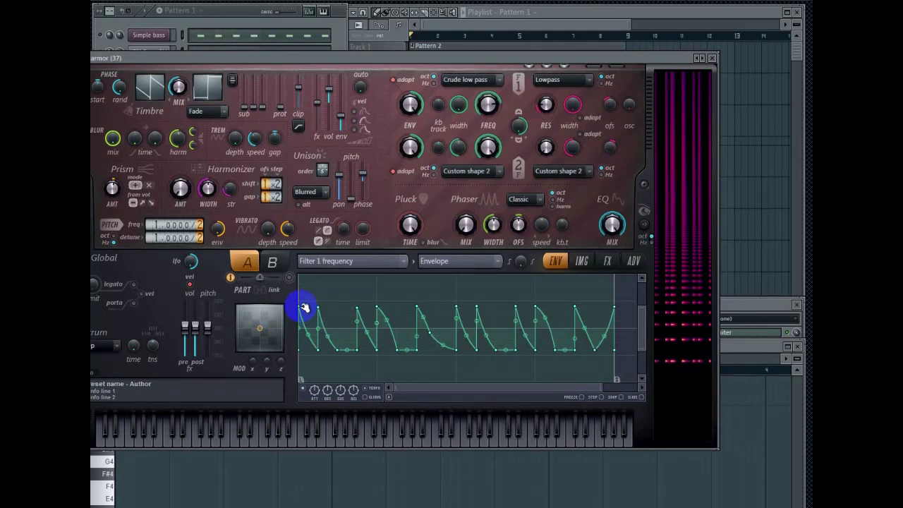
Step: Examine the peaks and decay curves along part A's Filter 1 frequency envelope
mouse_move(326, 346)
mouse_down()
mouse_move(306, 334)
mouse_move(316, 328)
mouse_up()
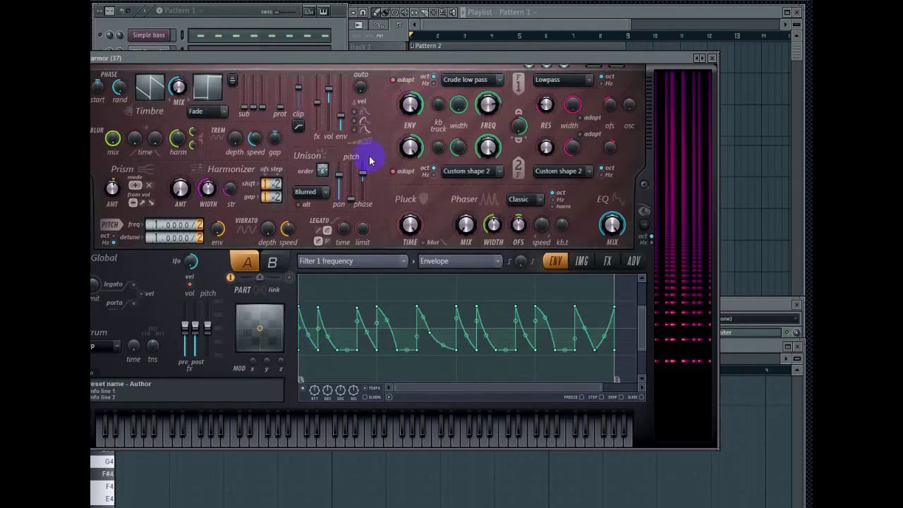
mouse_move(316, 328)
mouse_down()
mouse_move(304, 305)
mouse_move(315, 319)
mouse_up()
click(494, 323)
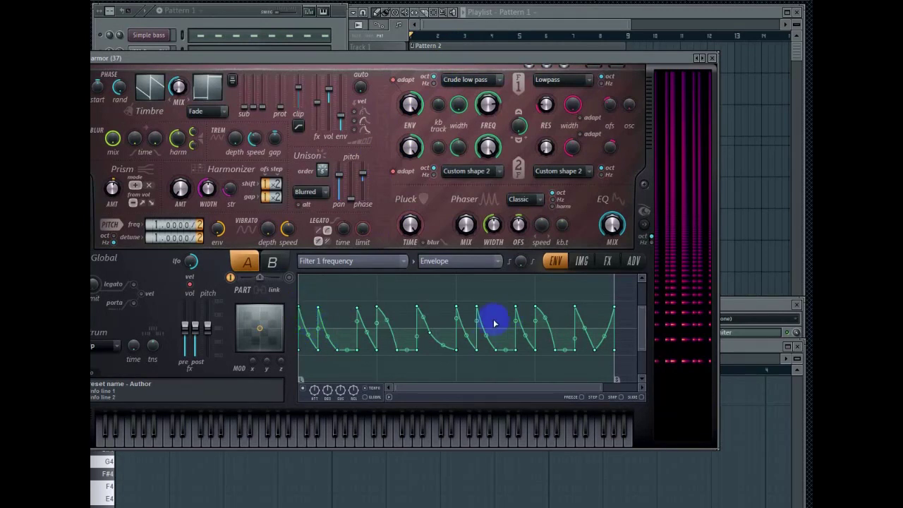
click(450, 311)
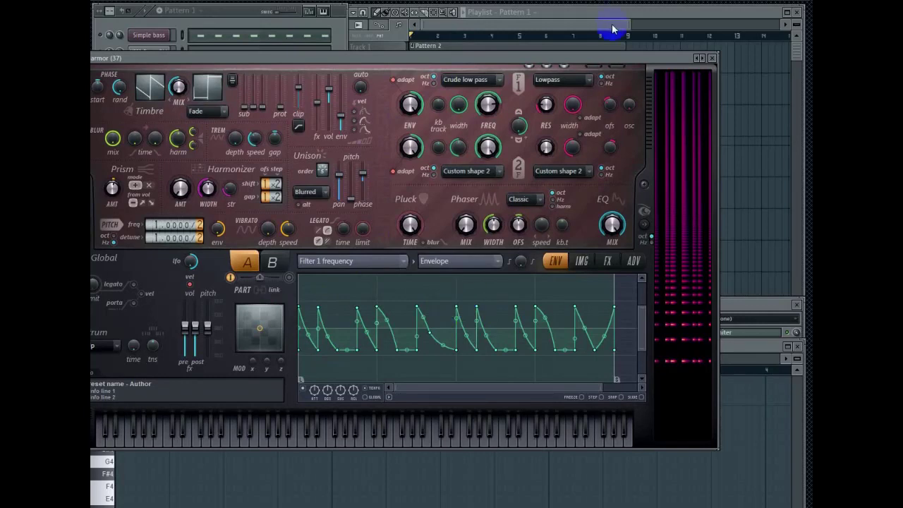
click(493, 283)
drag(429, 333, 429, 314)
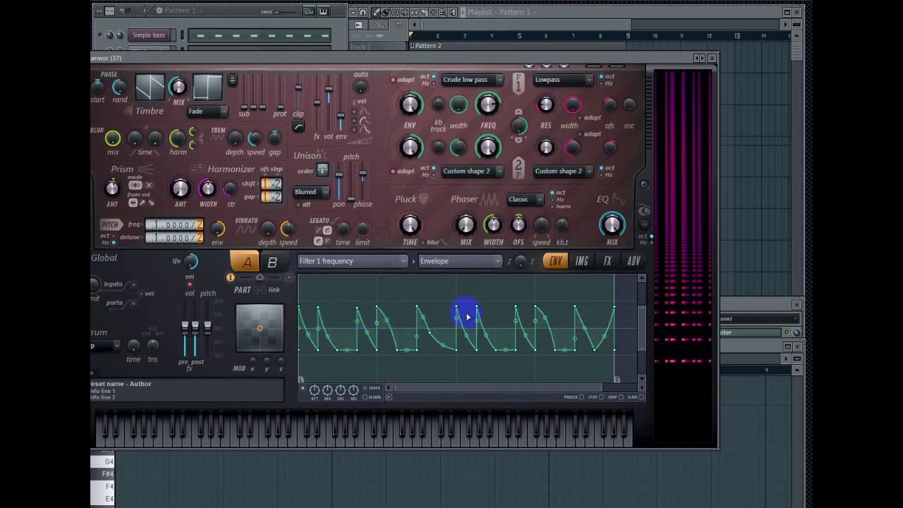
drag(443, 331, 446, 323)
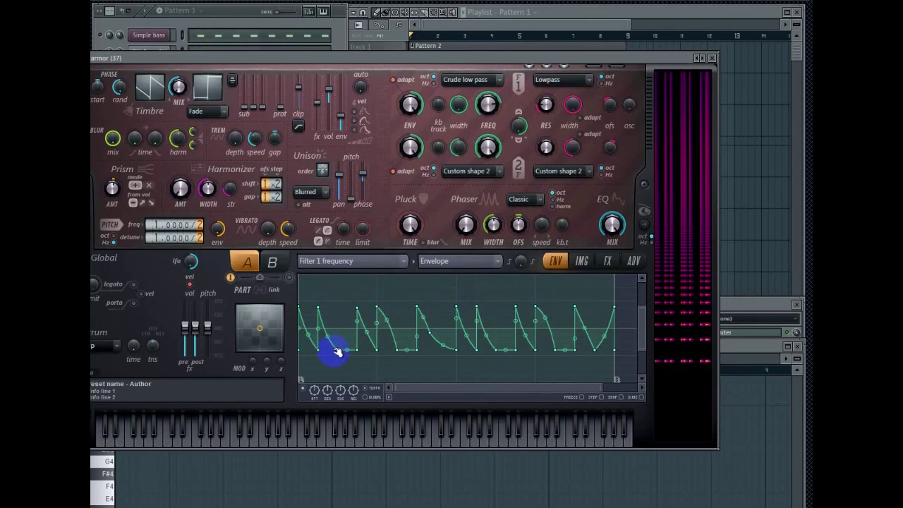
Step: Reshape the Filter 1 frequency envelope with peaks of varying heights, auditioning the bass during playback
drag(335, 355, 340, 312)
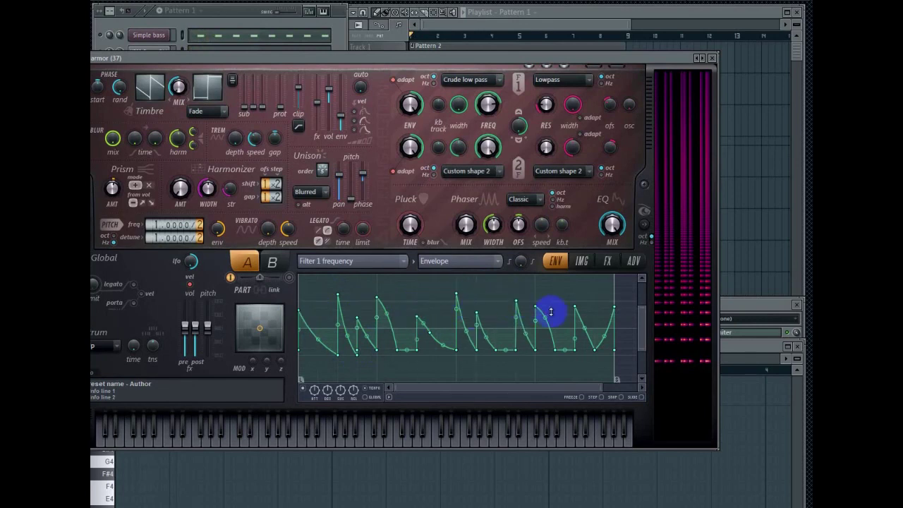
key(space)
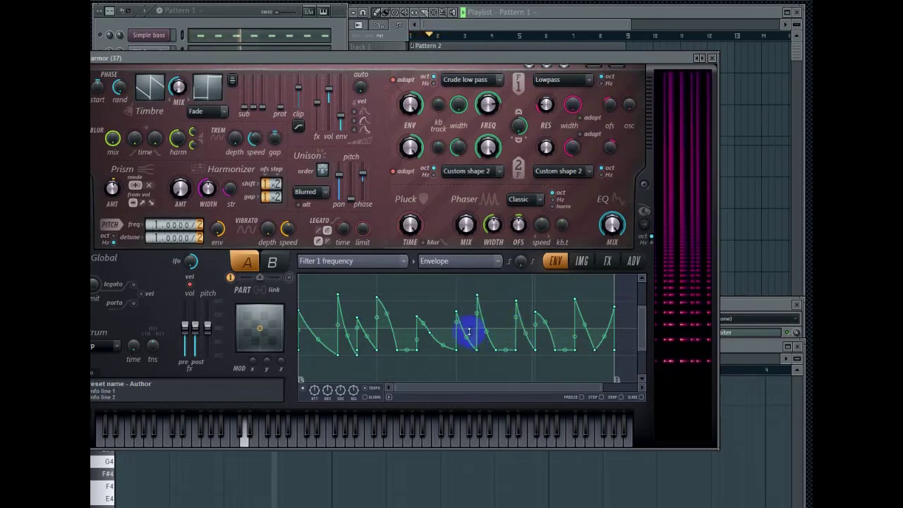
mouse_move(414, 314)
mouse_down()
mouse_move(418, 291)
mouse_move(429, 317)
mouse_move(417, 282)
mouse_move(414, 317)
mouse_up()
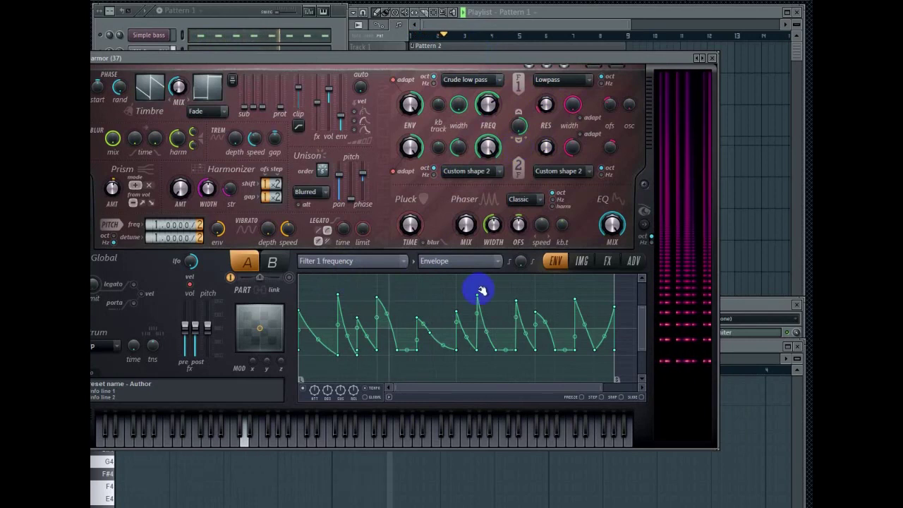
mouse_move(376, 302)
mouse_down()
mouse_move(378, 330)
mouse_move(399, 341)
mouse_move(369, 323)
mouse_up()
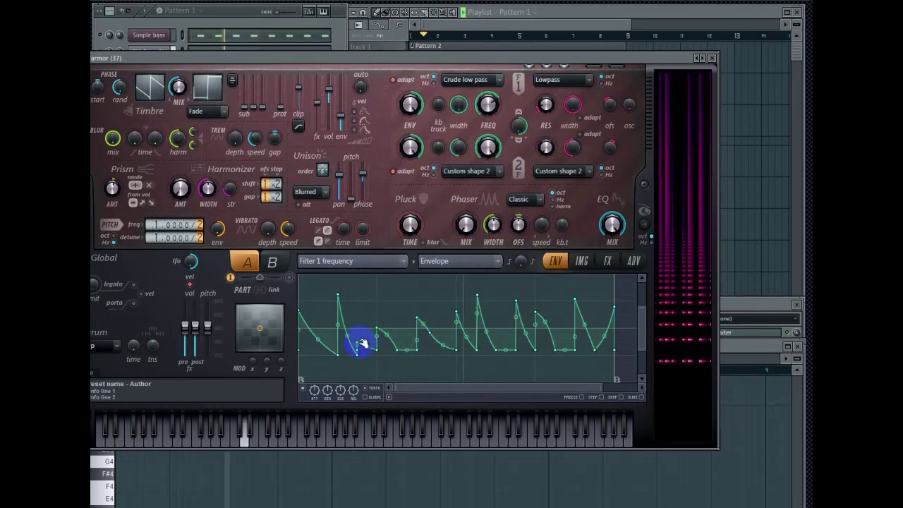
mouse_move(340, 297)
mouse_down()
mouse_move(358, 344)
mouse_move(343, 306)
mouse_move(362, 316)
mouse_move(346, 334)
mouse_move(336, 318)
mouse_move(359, 282)
mouse_move(357, 349)
mouse_up()
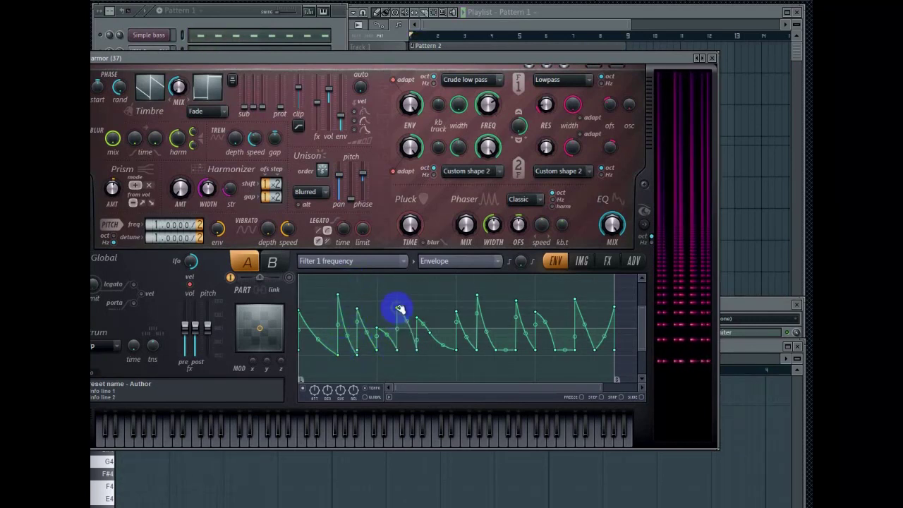
mouse_move(399, 295)
mouse_down()
mouse_move(439, 325)
mouse_move(403, 299)
mouse_move(395, 277)
mouse_move(496, 329)
mouse_up()
Step: Compare part A's Volume envelope with its Filter 1 frequency envelope by switching repeatedly between the two articulators
click(377, 261)
click(337, 145)
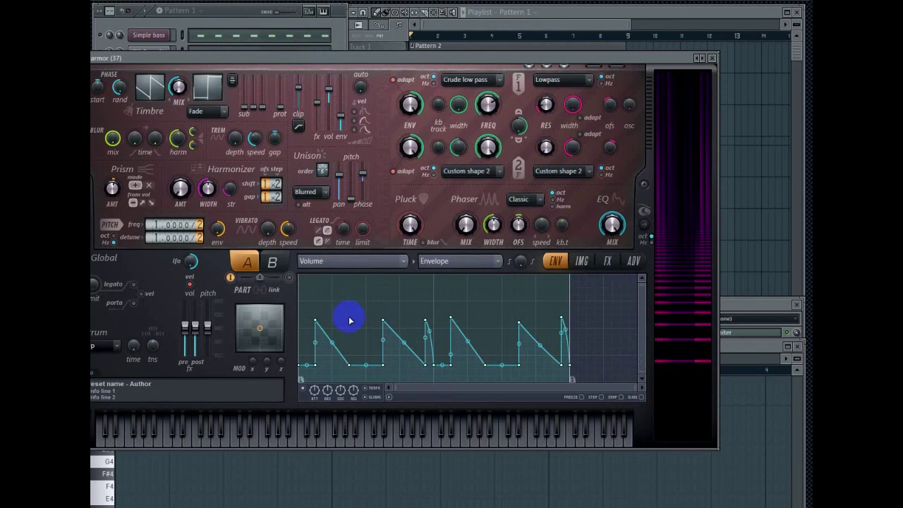
click(353, 261)
click(353, 258)
click(353, 262)
click(351, 101)
click(352, 261)
click(357, 57)
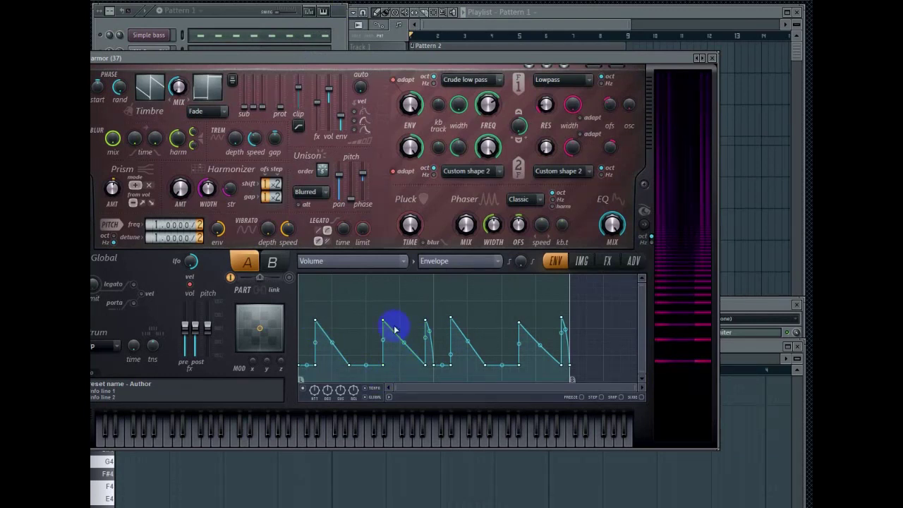
Step: Check the Filter 1 frequency peaks against the Volume envelope's pulses, auditioning the bass during playback
click(349, 261)
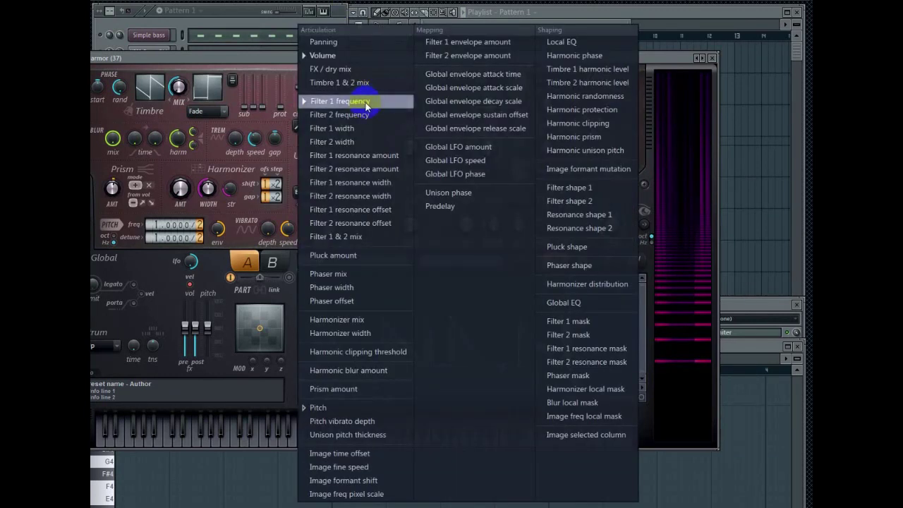
click(357, 101)
drag(643, 349, 641, 296)
click(381, 261)
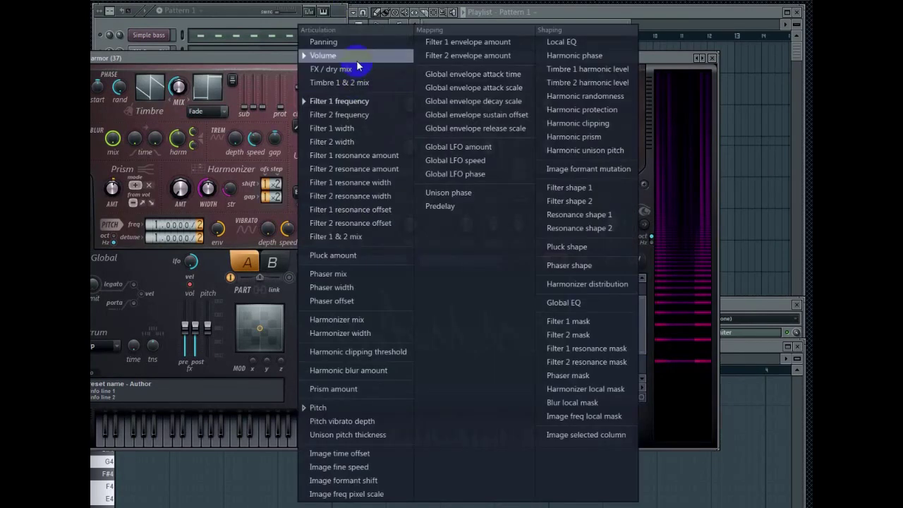
click(349, 57)
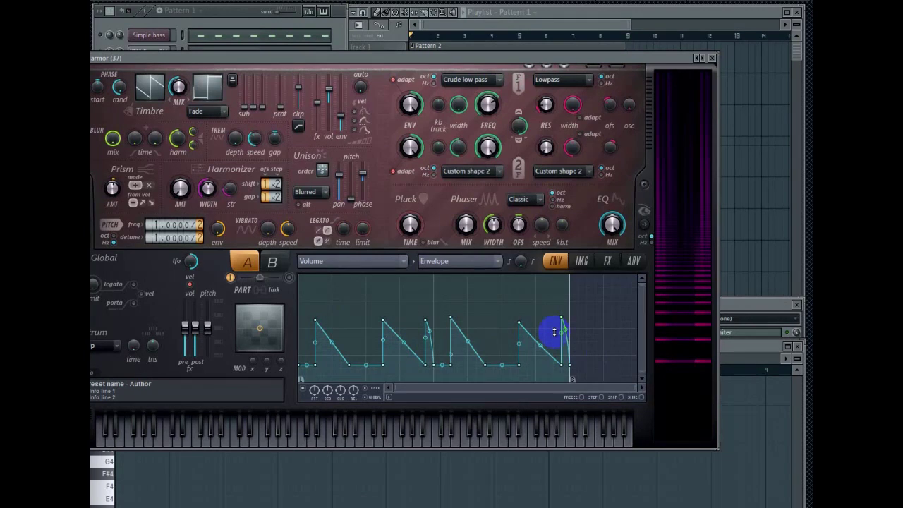
click(360, 260)
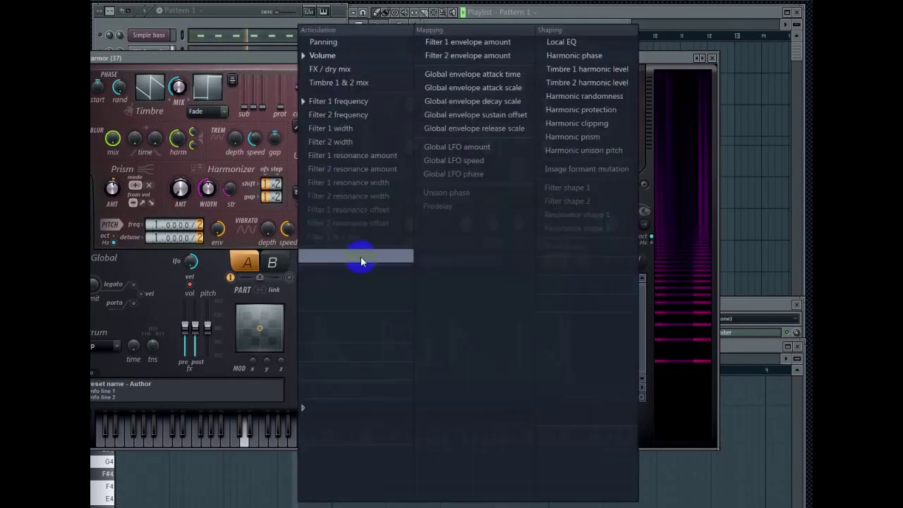
click(338, 101)
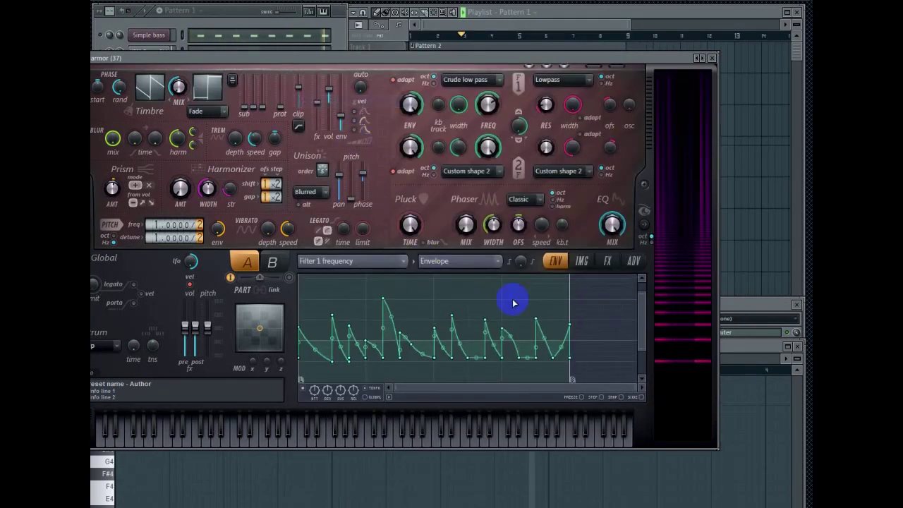
Step: Review the Volume envelope's spikes, and bring back the Filter 1 frequency envelope with its tallest peak in view
click(367, 261)
click(350, 56)
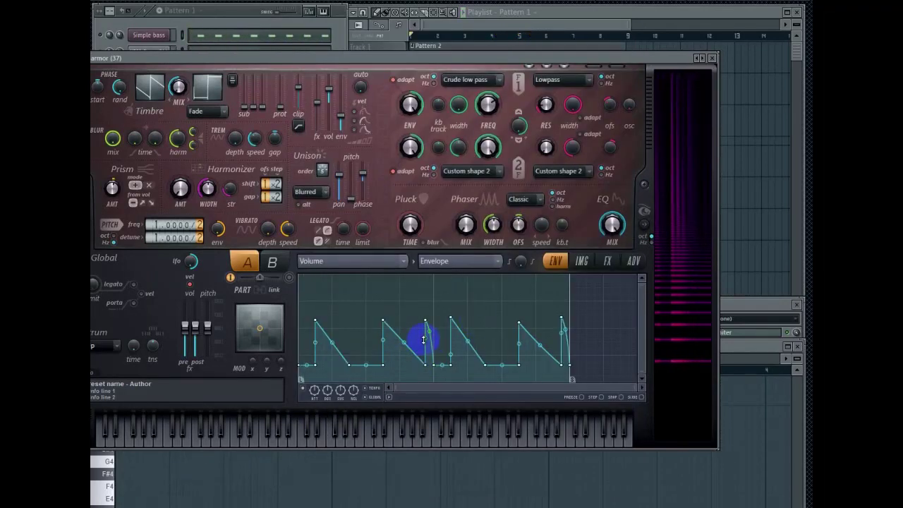
click(351, 266)
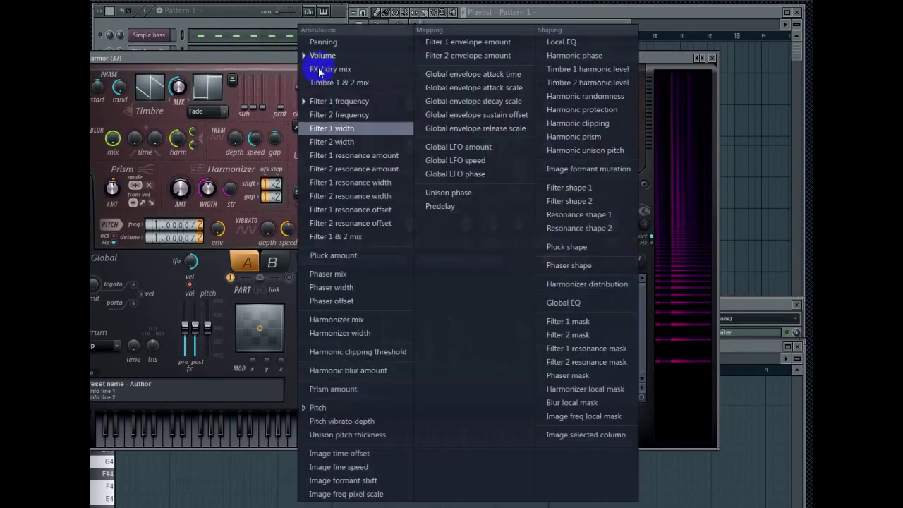
click(363, 102)
drag(642, 301, 642, 288)
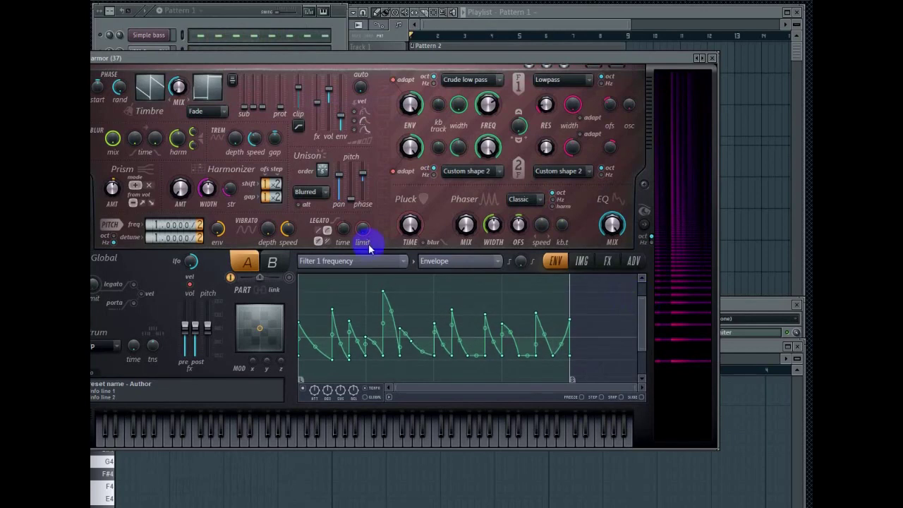
Step: Load the envelope state file "Gate - basic 11.fnv" into part A's Volume envelope
click(358, 261)
click(332, 52)
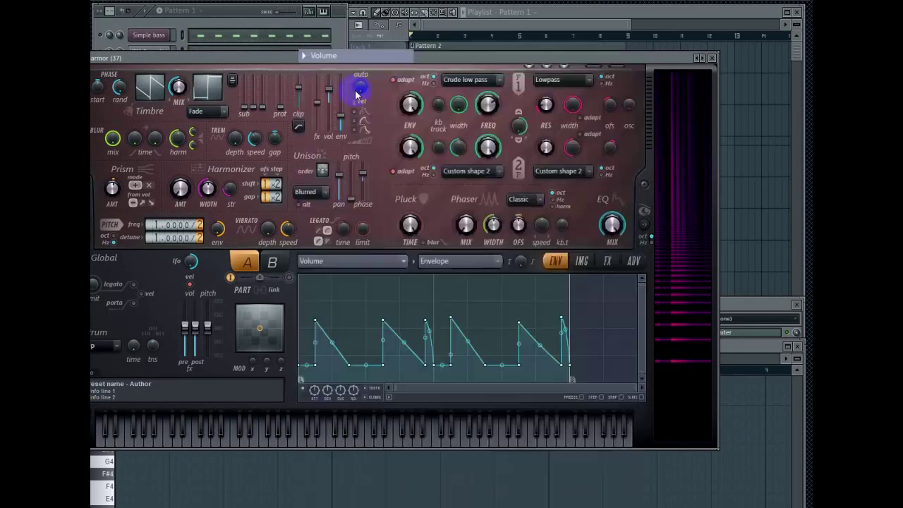
click(390, 397)
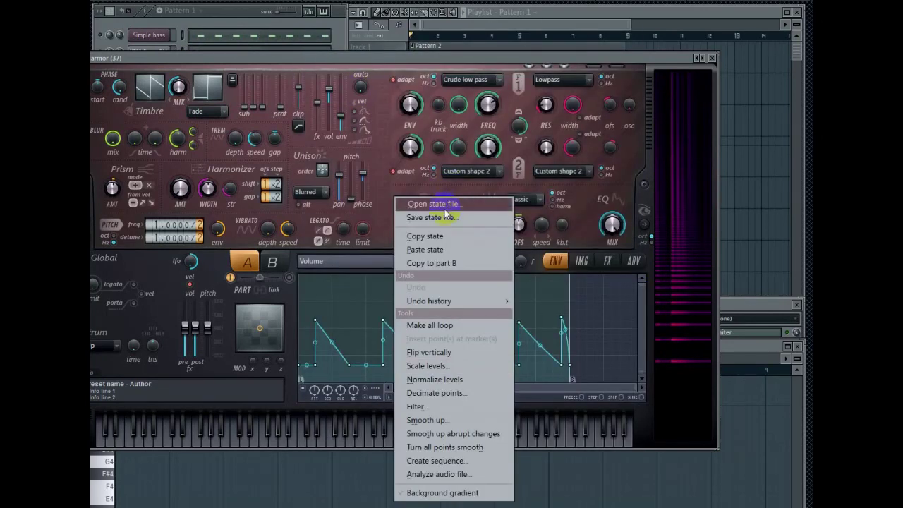
click(438, 204)
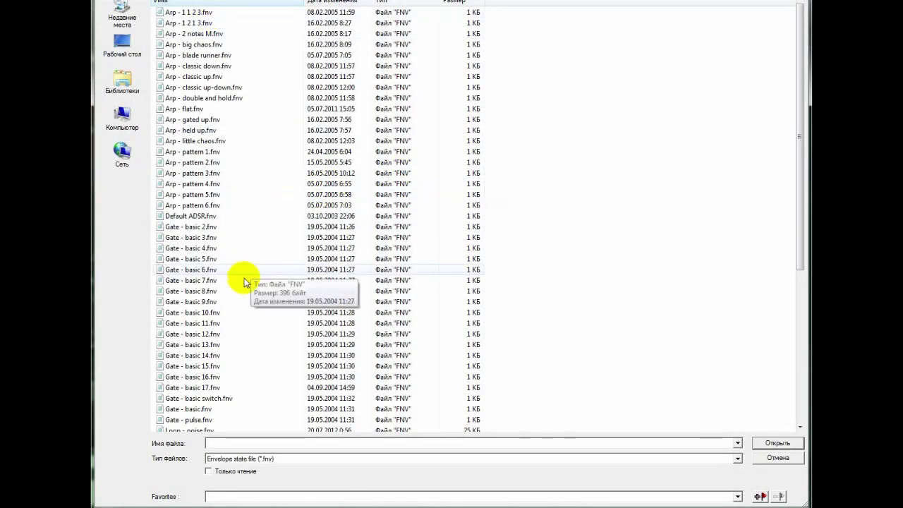
click(211, 324)
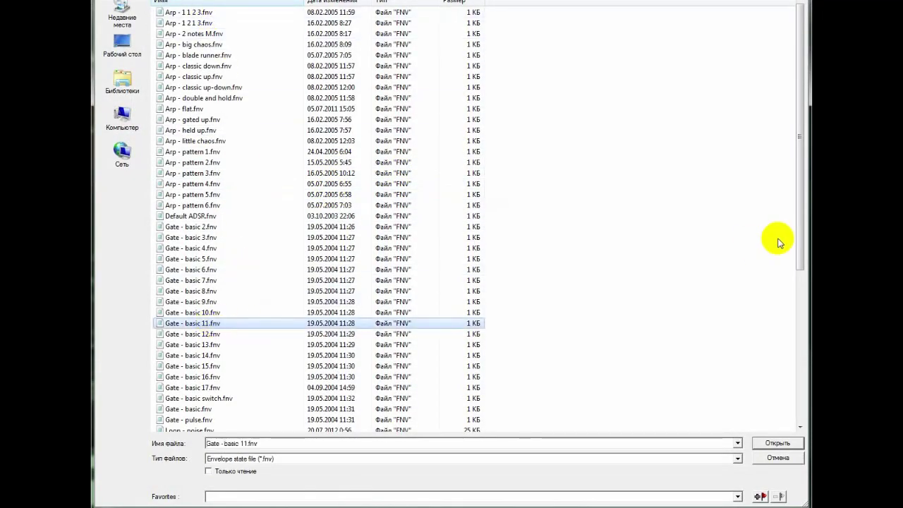
click(777, 443)
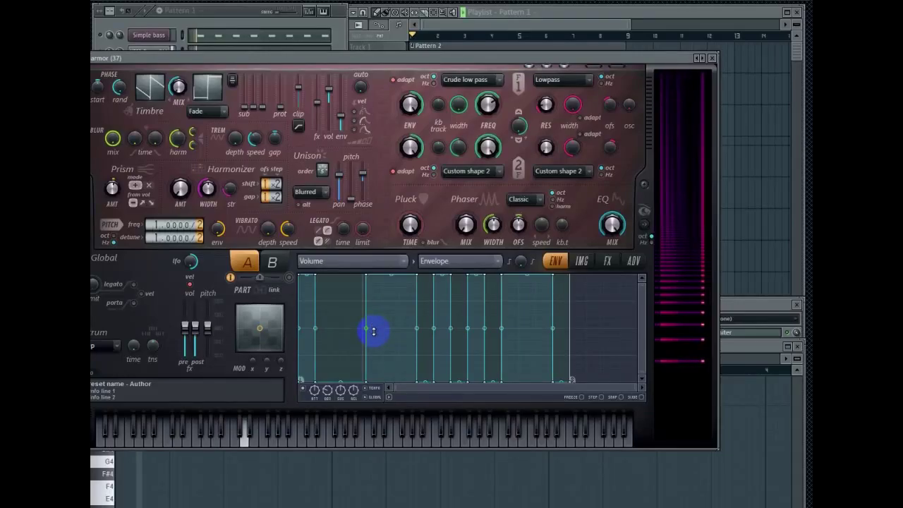
Step: Audition the gated bass with the Filter 1 frequency envelope shown, stop playback and return to the Volume envelope's options
click(345, 259)
click(363, 100)
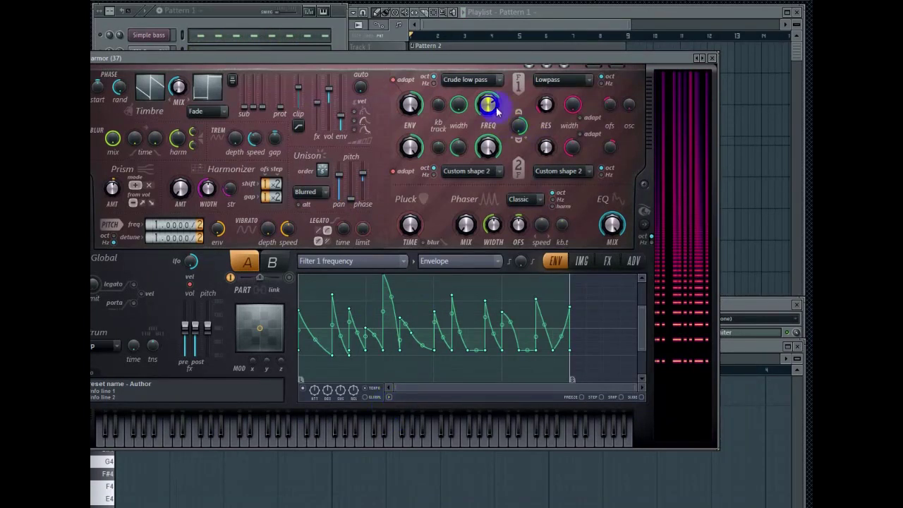
key(space)
click(366, 261)
click(356, 63)
right_click(392, 386)
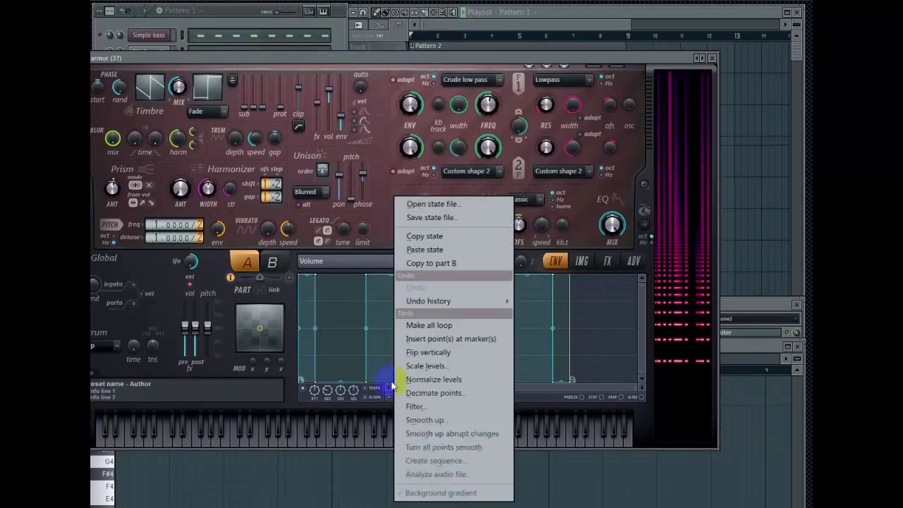
Step: Open level scaling for part A's Filter 1 frequency envelope and adjust its Multiply and Offset amounts
click(337, 261)
click(328, 101)
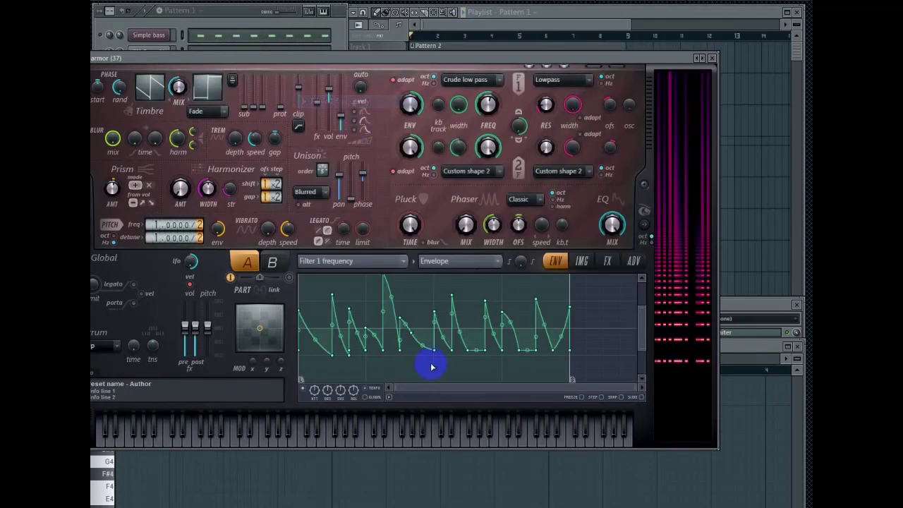
drag(640, 305, 640, 314)
click(391, 398)
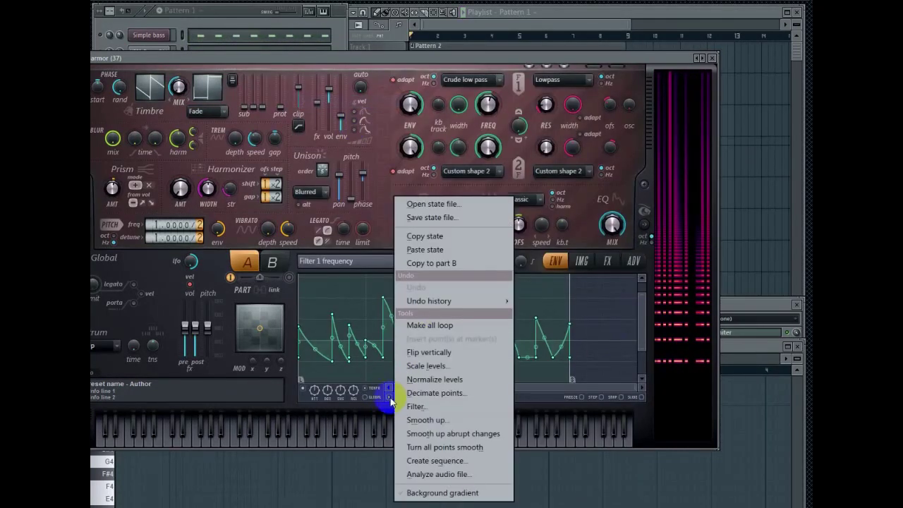
click(457, 368)
drag(467, 254, 467, 255)
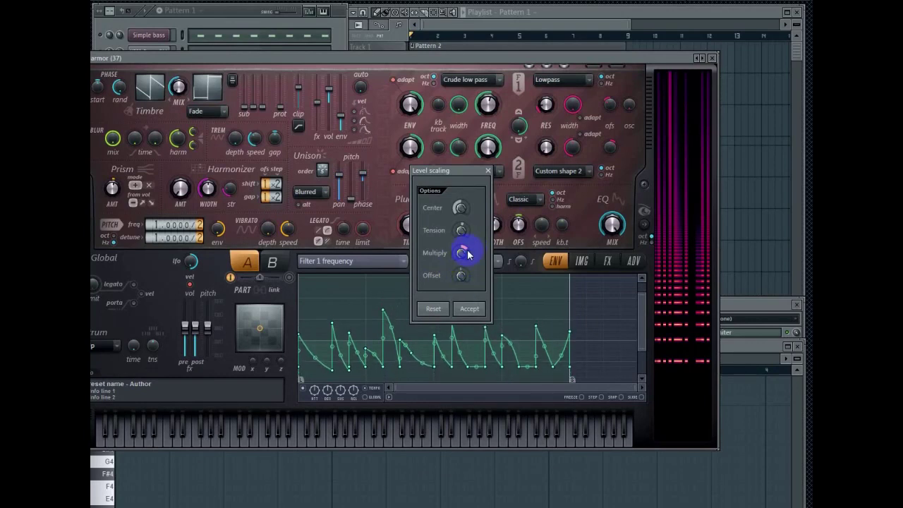
drag(467, 258, 435, 148)
mouse_move(462, 275)
mouse_down()
mouse_move(463, 248)
mouse_move(464, 263)
mouse_up()
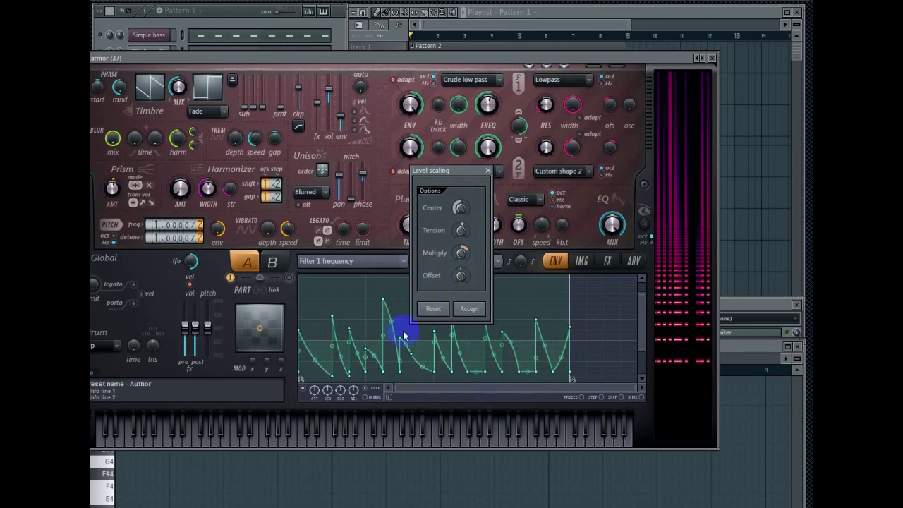
Step: Try different Center, Tension and Multiply amounts on the Filter 1 frequency envelope, and accept the level scaling
drag(455, 244, 458, 349)
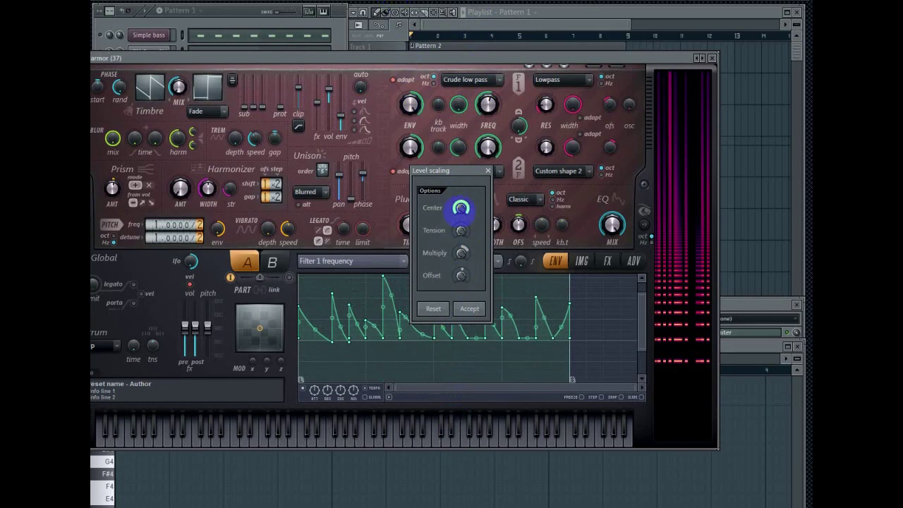
drag(460, 208, 469, 397)
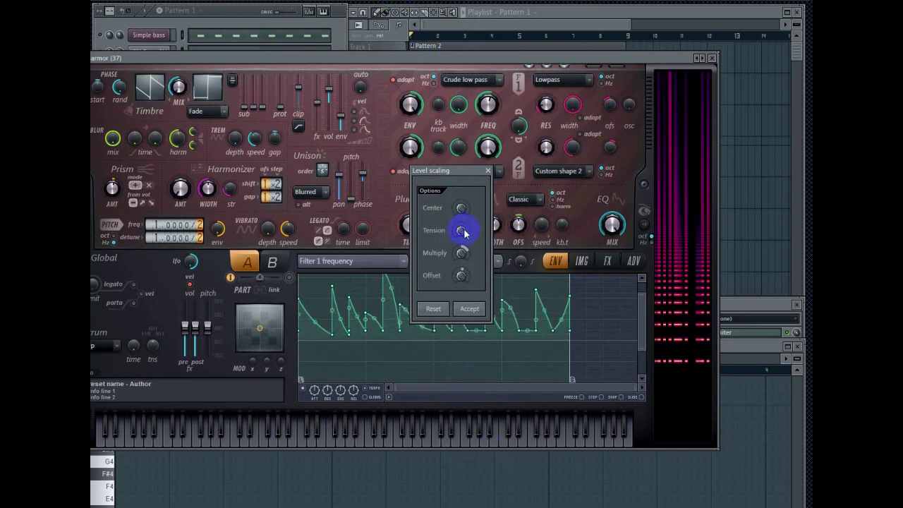
drag(461, 252, 463, 327)
click(469, 308)
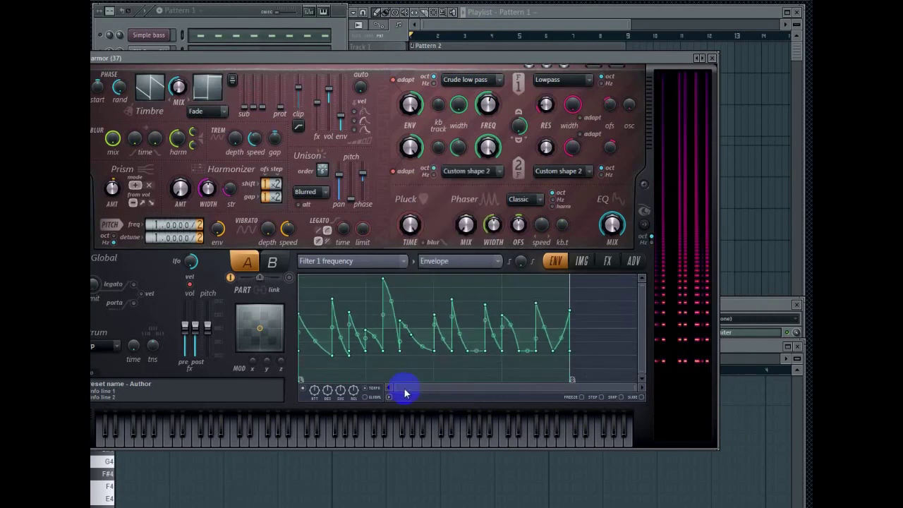
Step: Scale up the Filter 1 frequency envelope's levels with Multiply for much deeper peaks, accept, and audition the bass
click(390, 399)
click(441, 366)
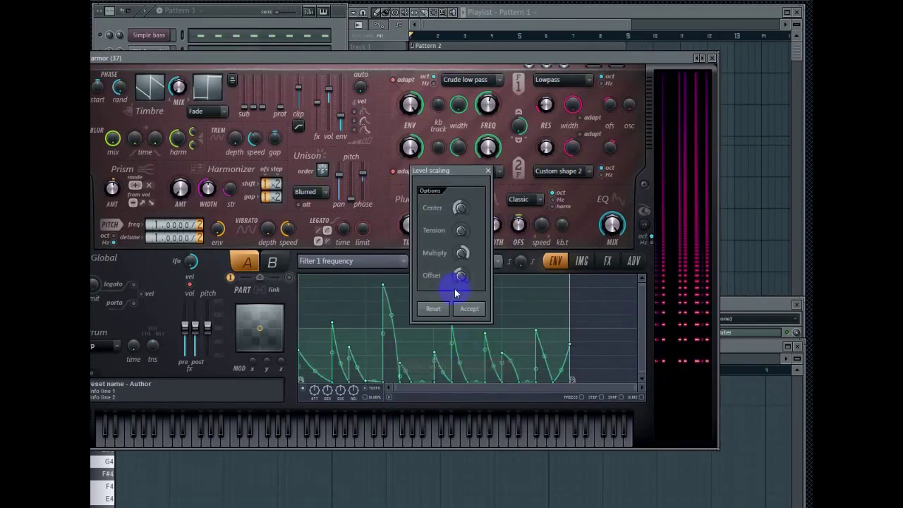
drag(464, 262, 436, 219)
drag(460, 276, 450, 189)
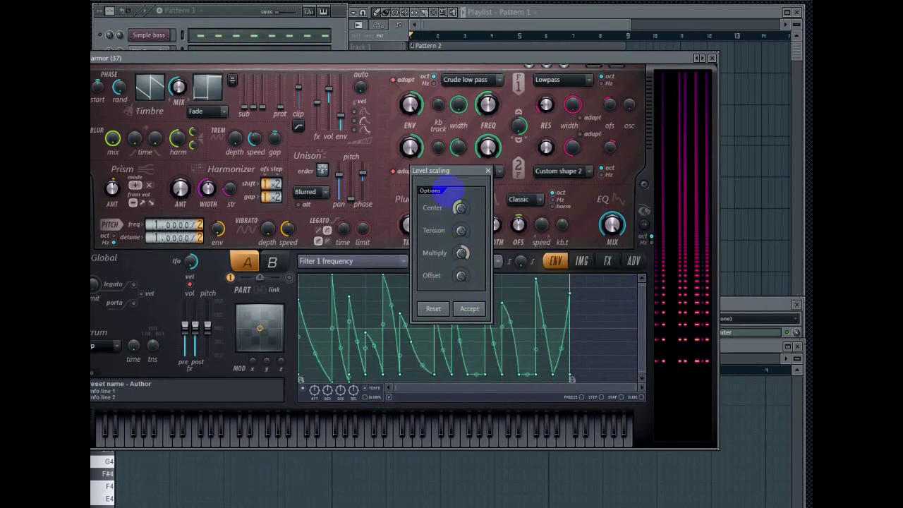
click(472, 309)
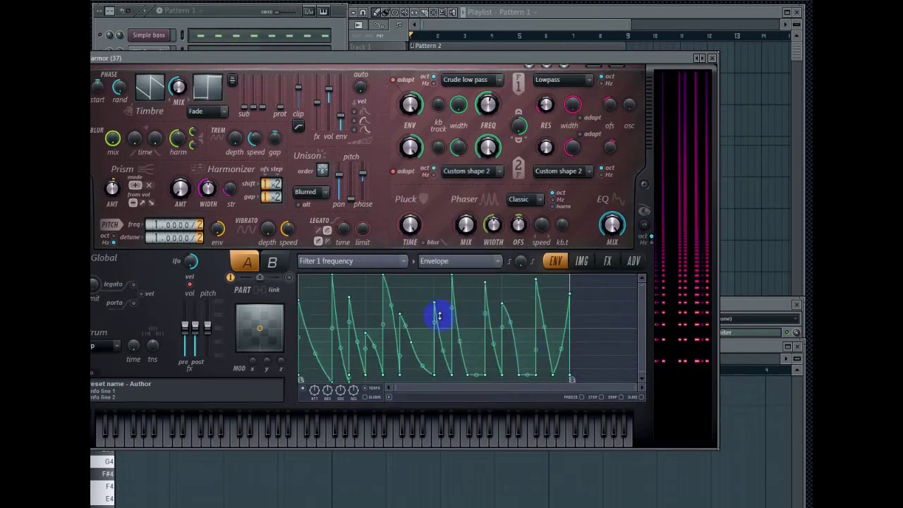
key(space)
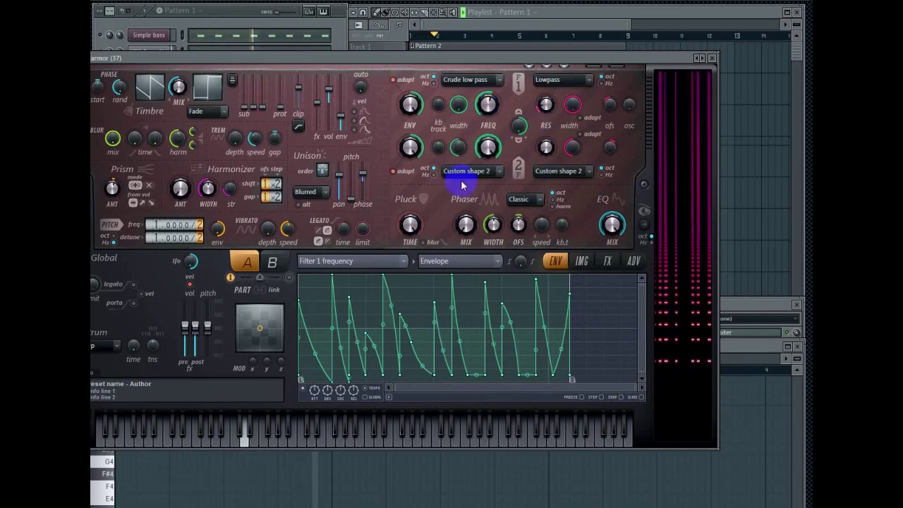
Step: Compare the gated Volume envelope with the deepened Filter 1 frequency envelope while listening to the bass
click(352, 261)
click(332, 55)
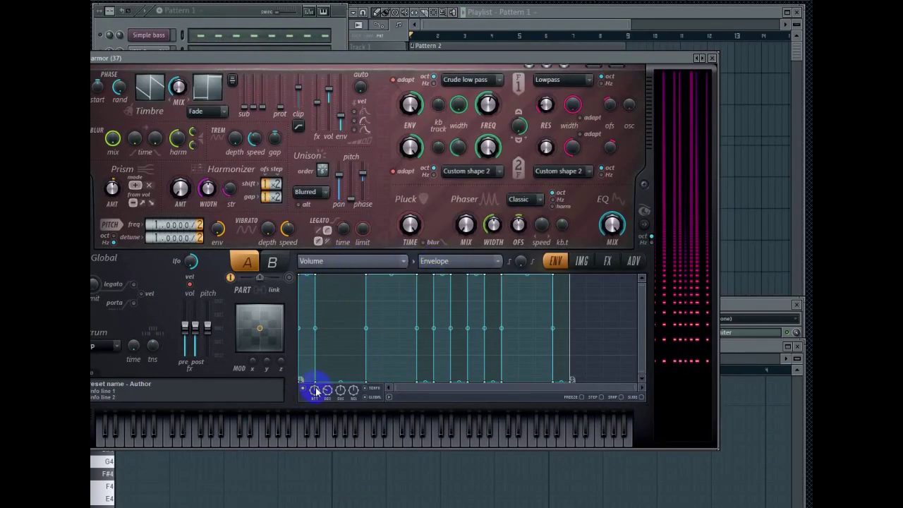
scroll(350, 265, down, 2)
click(353, 262)
click(372, 103)
drag(637, 345, 638, 378)
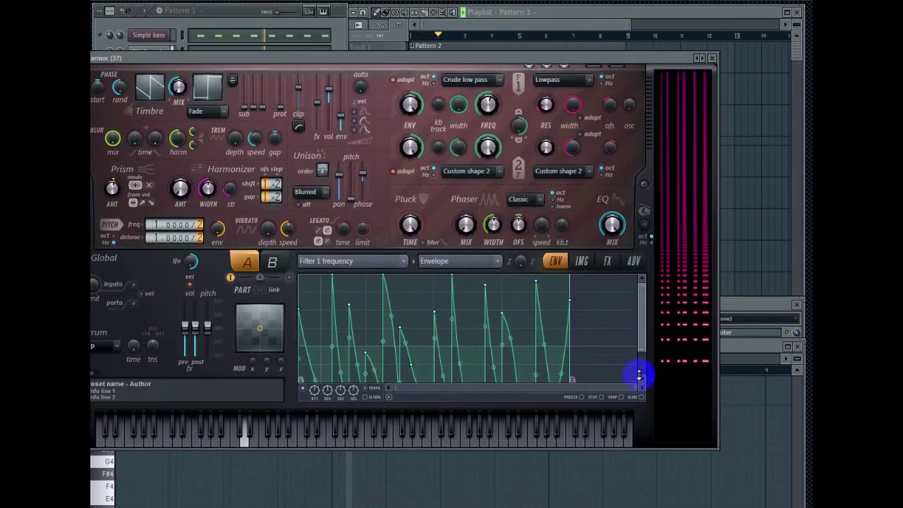
Step: Scale the Filter 1 frequency envelope back to shallower peaks with Multiply, accept, and audition the bass
click(390, 397)
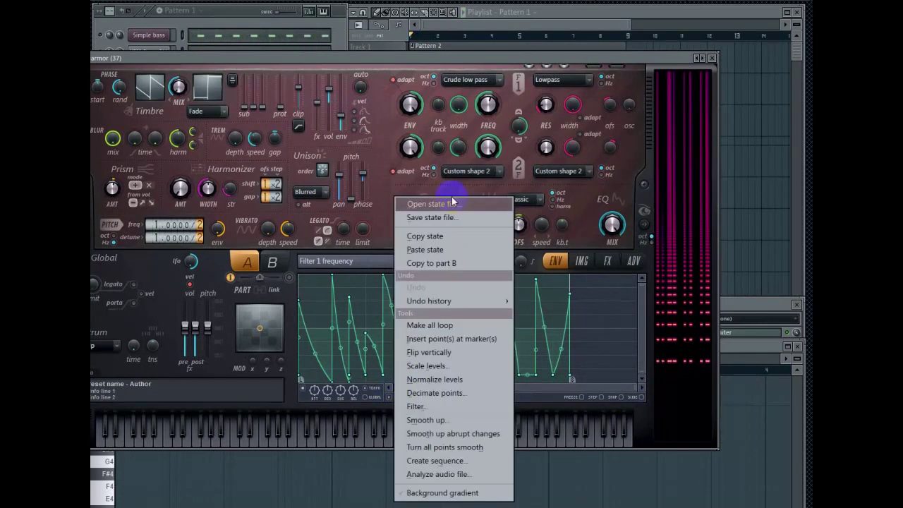
click(457, 366)
drag(461, 276, 458, 396)
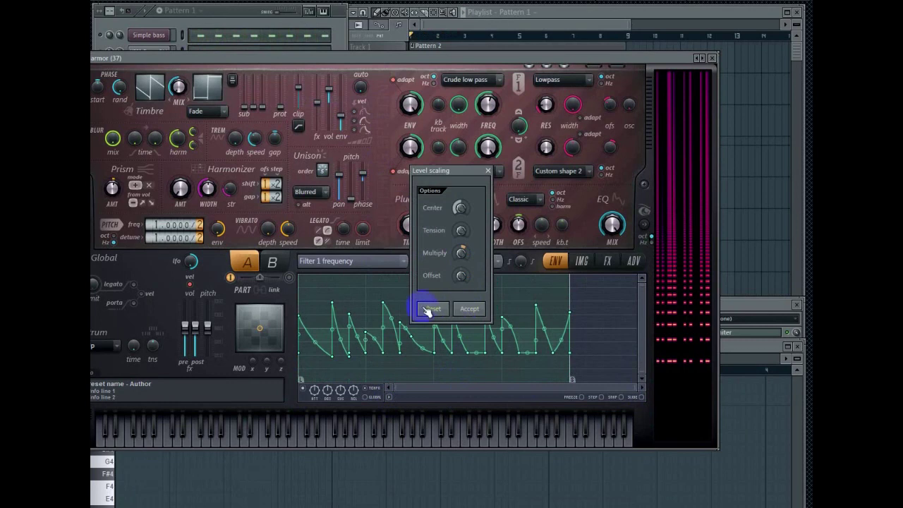
click(471, 309)
key(space)
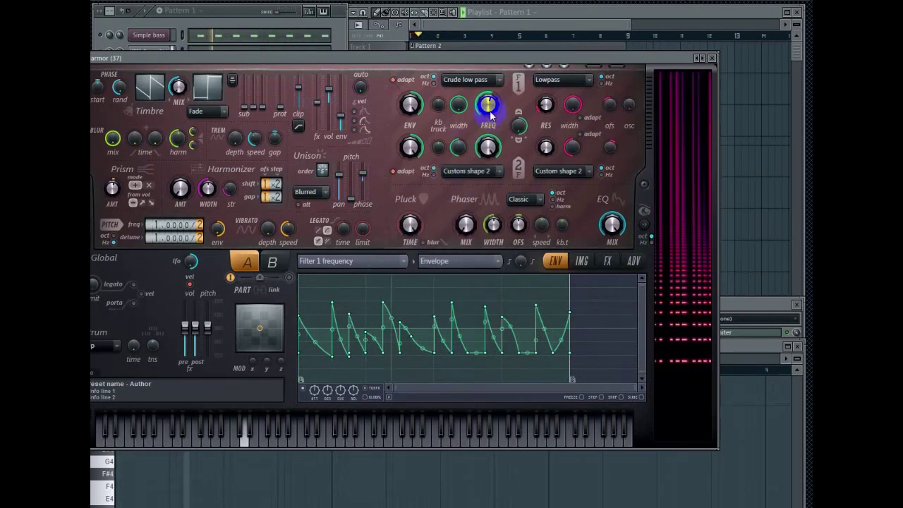
click(355, 326)
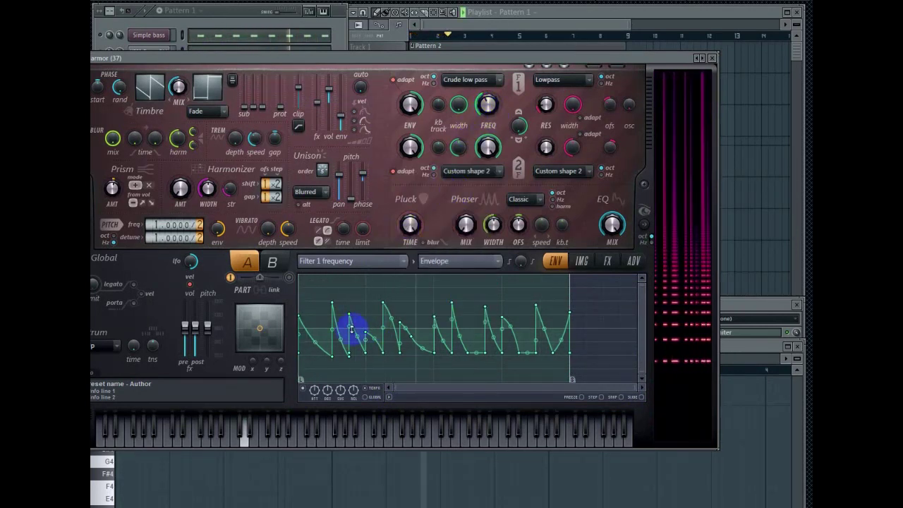
mouse_move(362, 329)
mouse_down()
mouse_move(453, 332)
mouse_move(428, 359)
mouse_move(374, 329)
mouse_move(369, 343)
mouse_up()
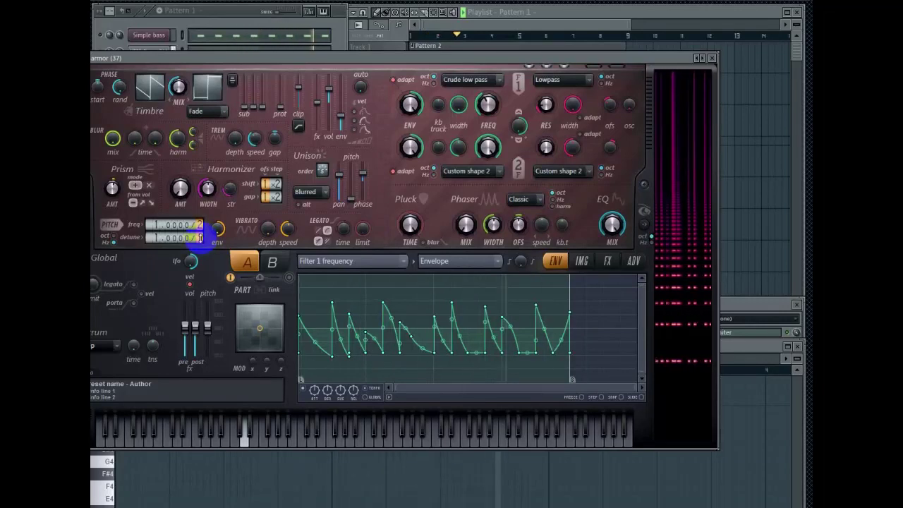
Step: Copy part B's Volume envelope over to part A and show it there
click(272, 263)
click(346, 261)
click(323, 55)
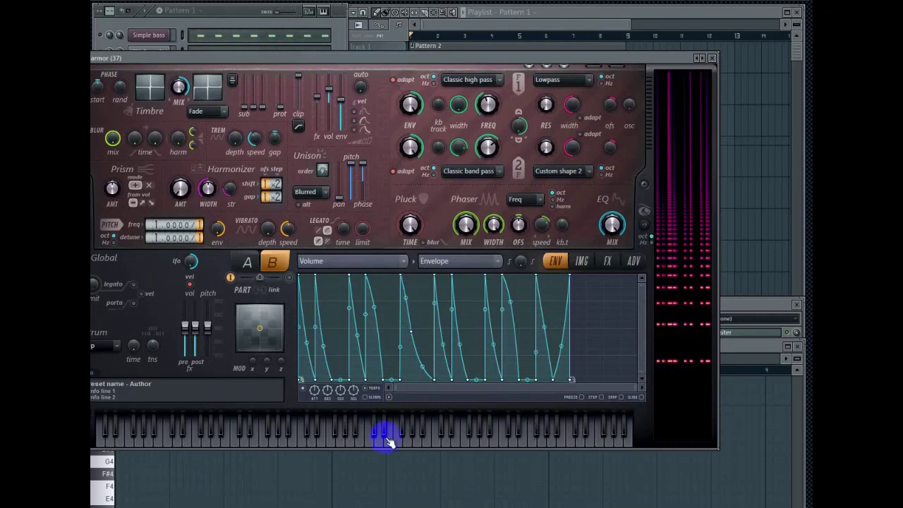
click(391, 399)
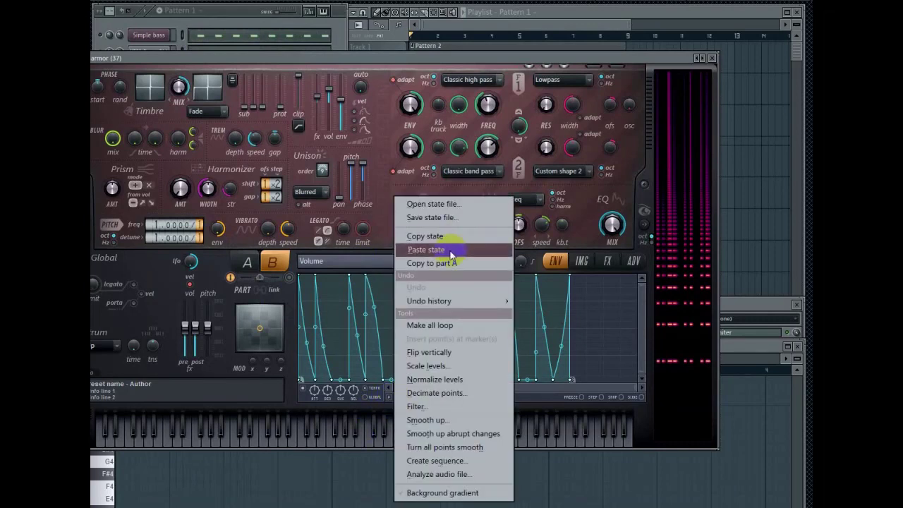
click(455, 263)
click(248, 263)
click(360, 266)
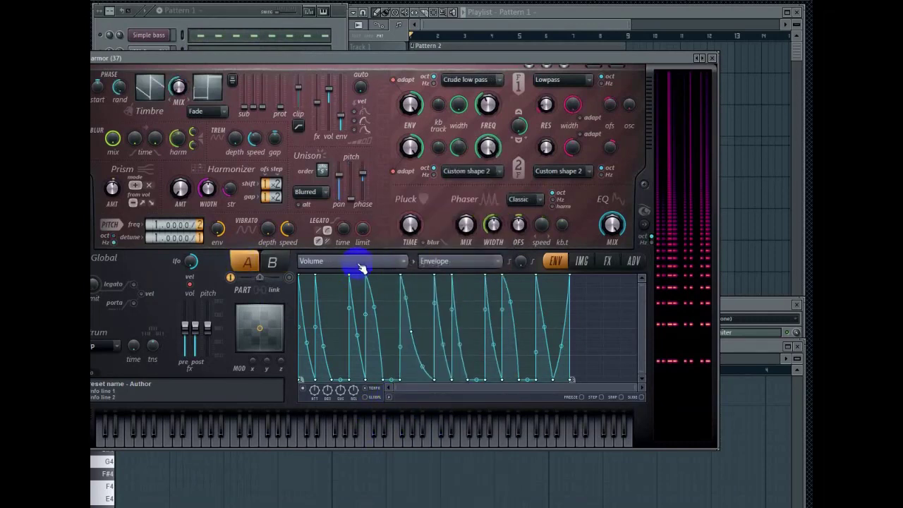
Step: Copy the state of part A's Volume envelope, look at the Filter 1 frequency envelope, and audition the bass
click(391, 399)
click(453, 240)
click(335, 264)
click(346, 101)
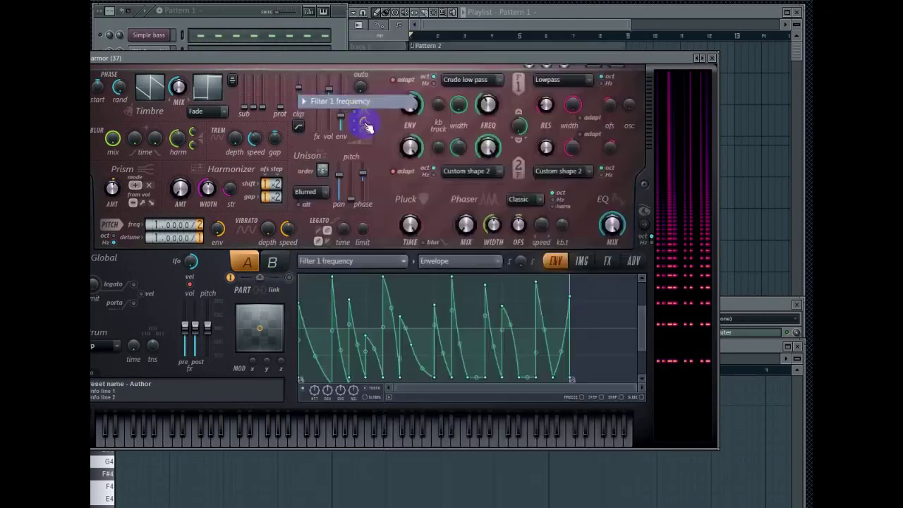
right_click(388, 402)
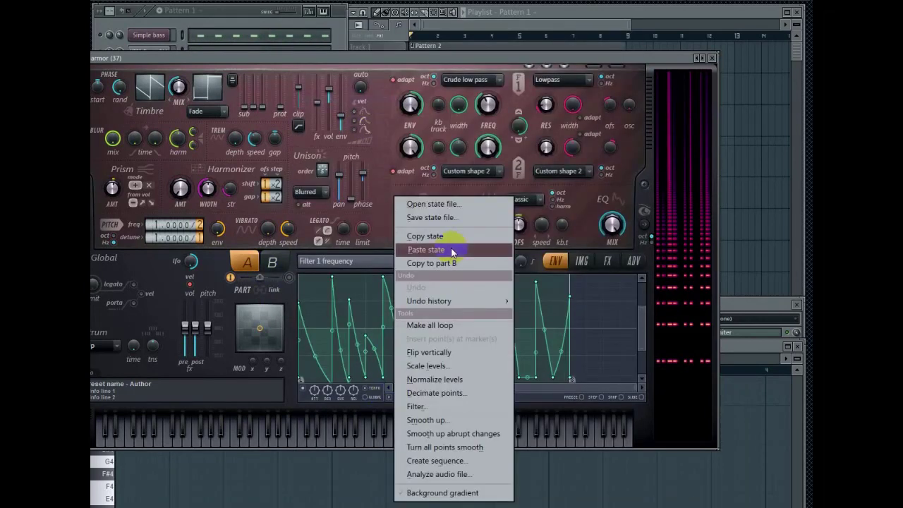
click(332, 262)
click(340, 56)
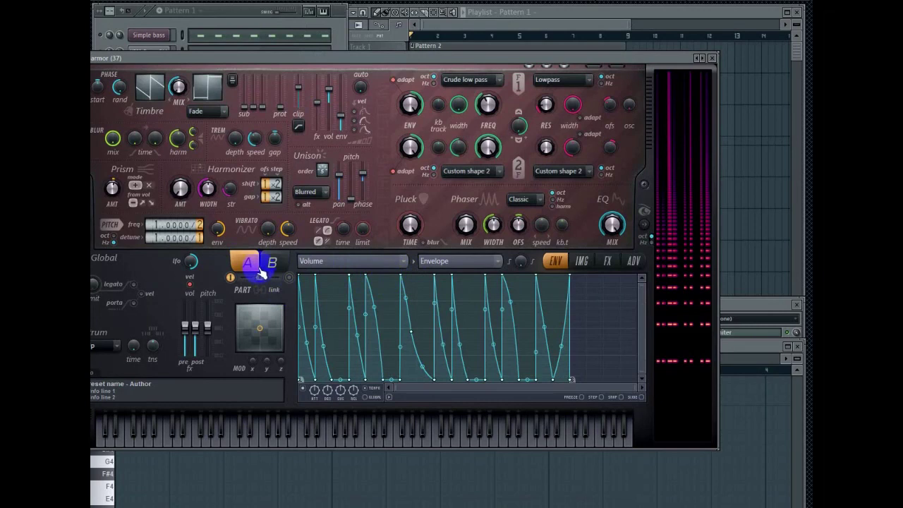
key(space)
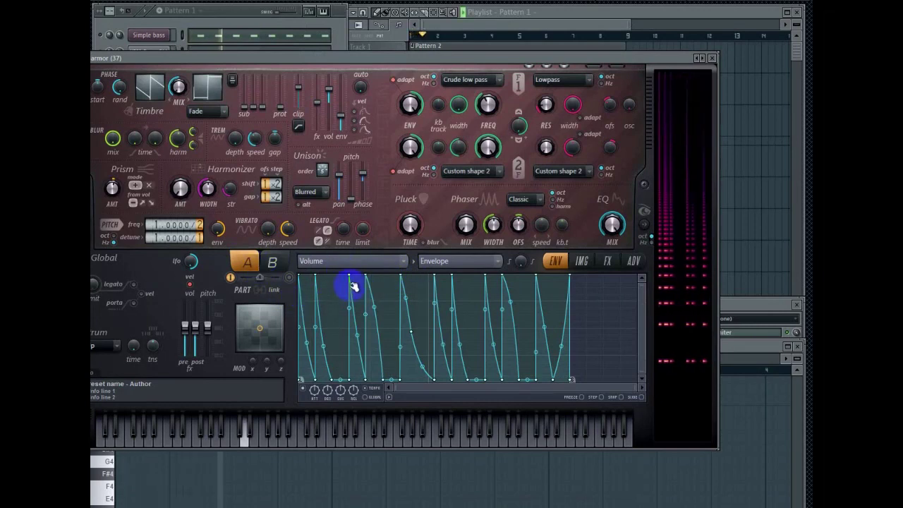
Step: Paste the copied Volume envelope state into the Filter 1 frequency envelope
click(347, 266)
click(342, 97)
right_click(395, 383)
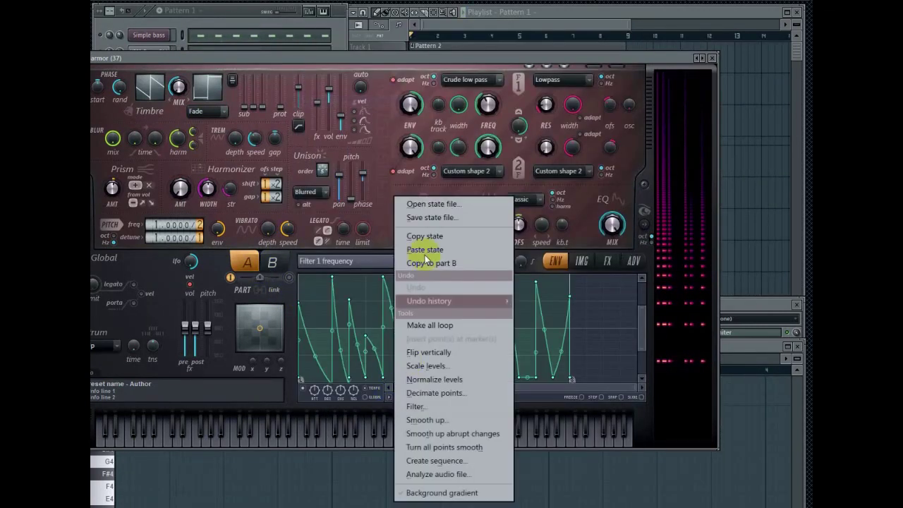
click(439, 250)
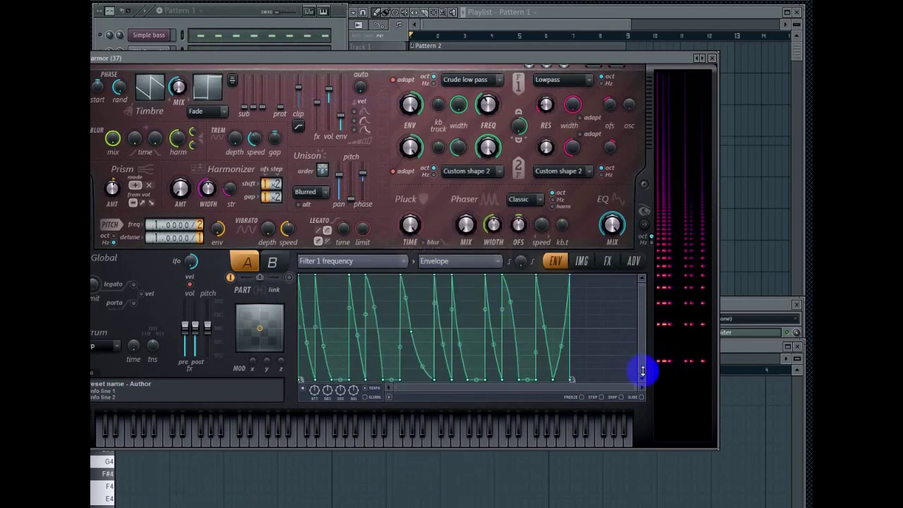
click(392, 398)
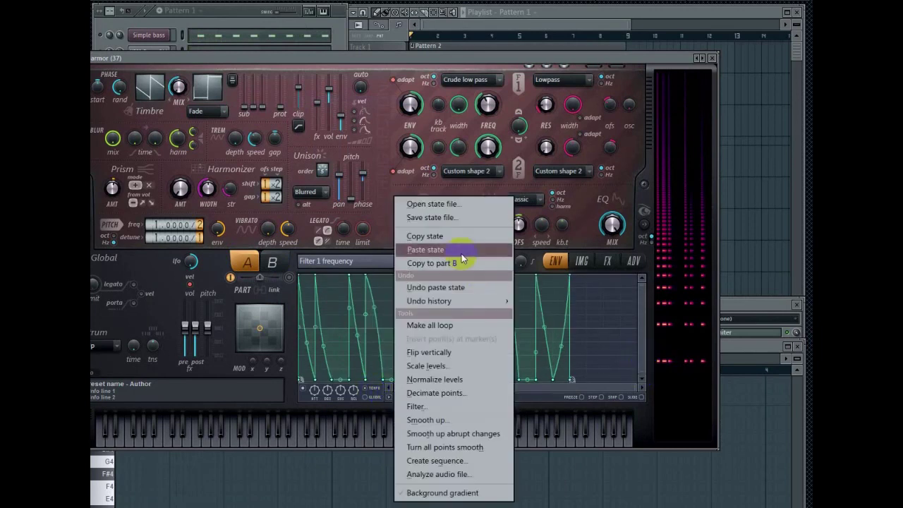
click(462, 261)
Step: Scale the Filter 1 frequency envelope's levels down to shallower peaks and accept the level scaling
click(388, 396)
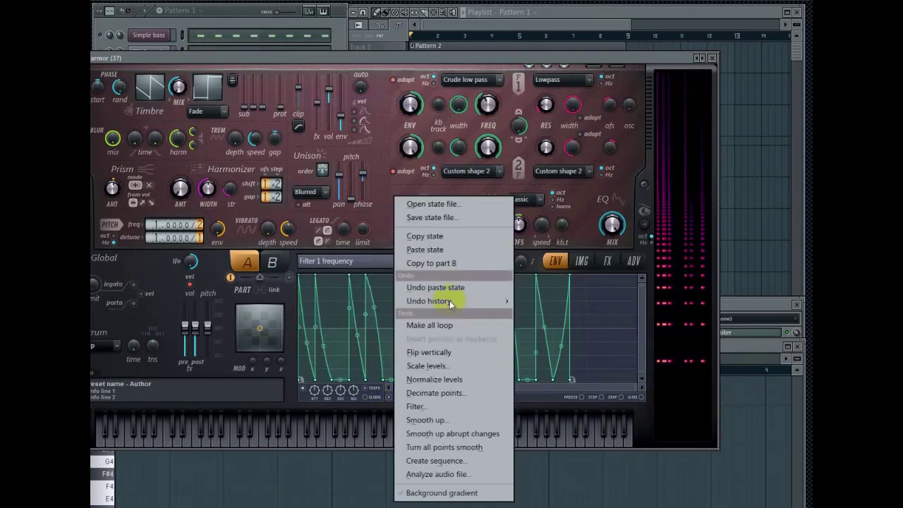
click(455, 365)
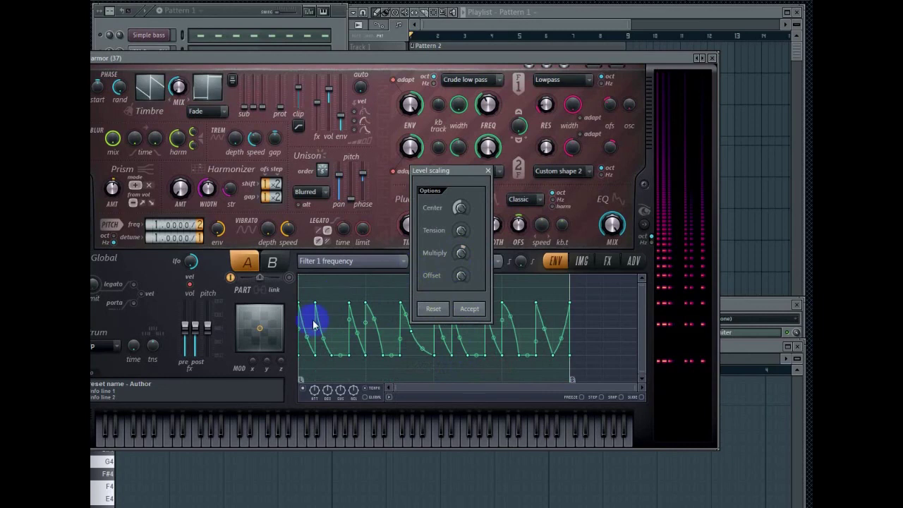
drag(440, 185, 418, 183)
click(444, 315)
Step: Compare part A's Volume and Filter 1 frequency envelopes and audition the bass
click(345, 262)
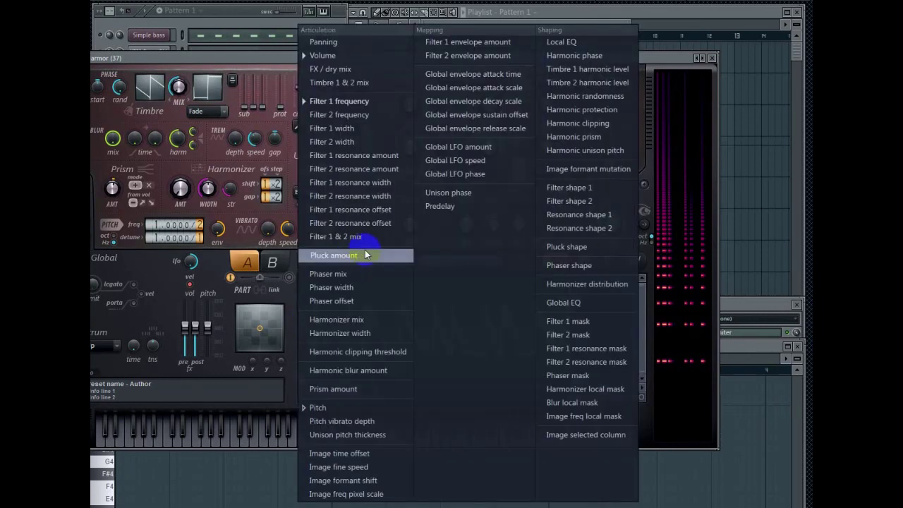
click(344, 56)
click(353, 263)
click(341, 101)
click(349, 261)
click(341, 101)
click(350, 261)
click(323, 56)
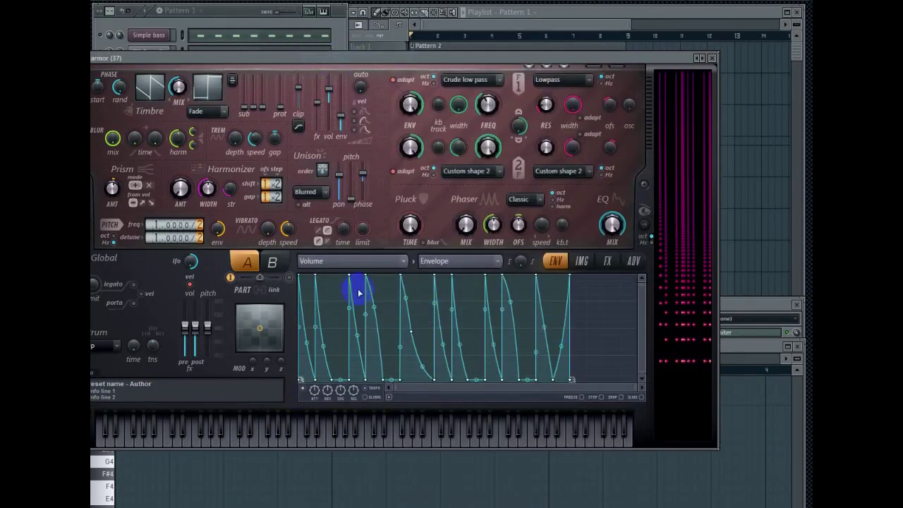
click(350, 261)
click(342, 57)
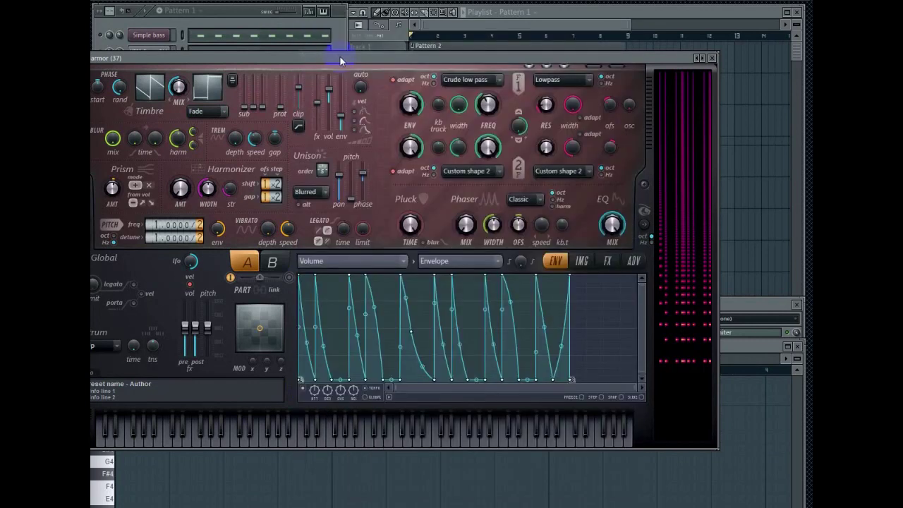
key(space)
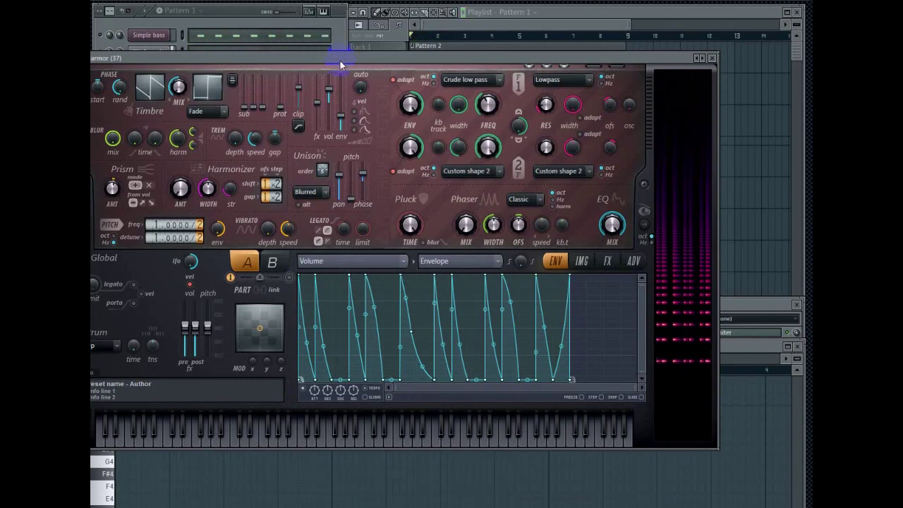
Step: Examine the Filter 1 frequency envelope, return to the Volume envelope, and play the bass again
click(358, 266)
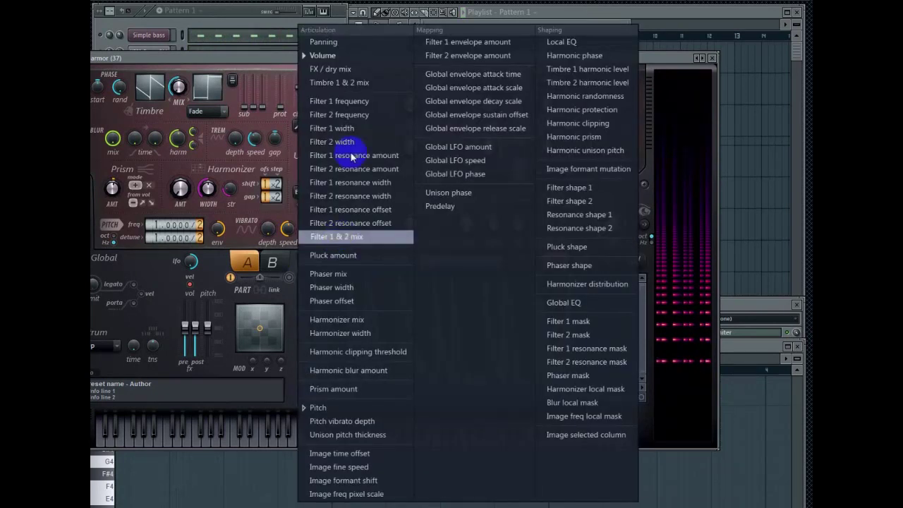
click(350, 98)
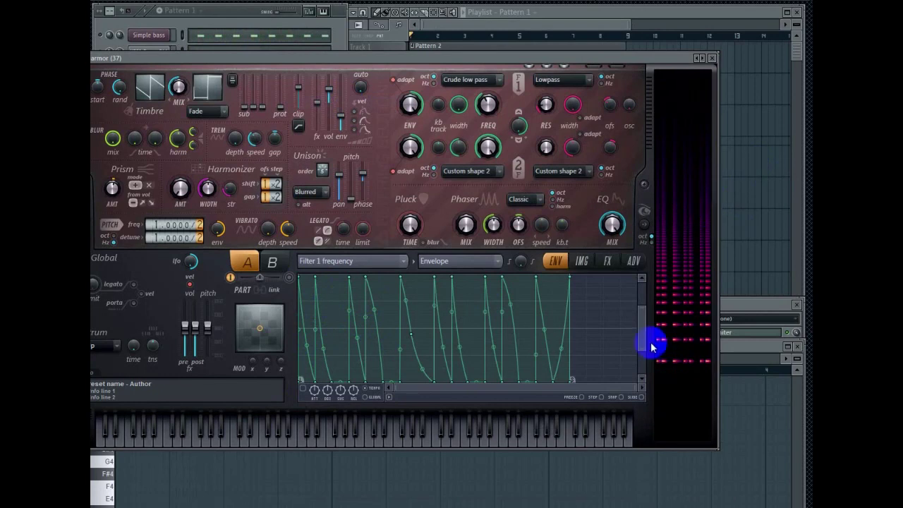
click(362, 266)
click(348, 56)
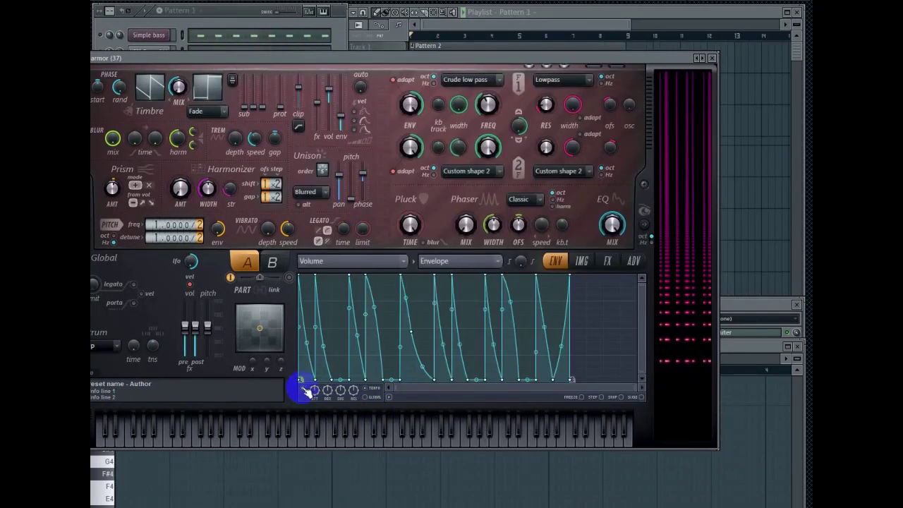
key(space)
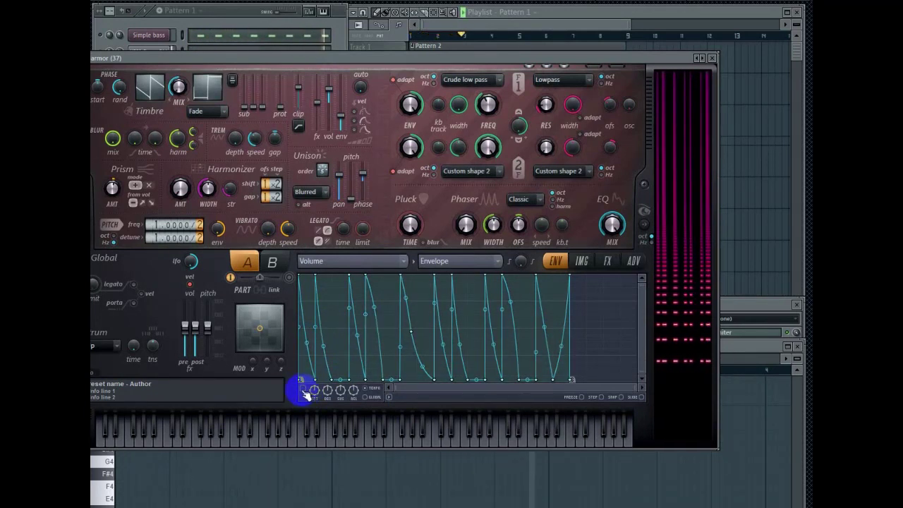
Step: Show the Filter 1 frequency envelope and adjust the filter resonance and the Filter 2 frequency
click(347, 262)
click(338, 101)
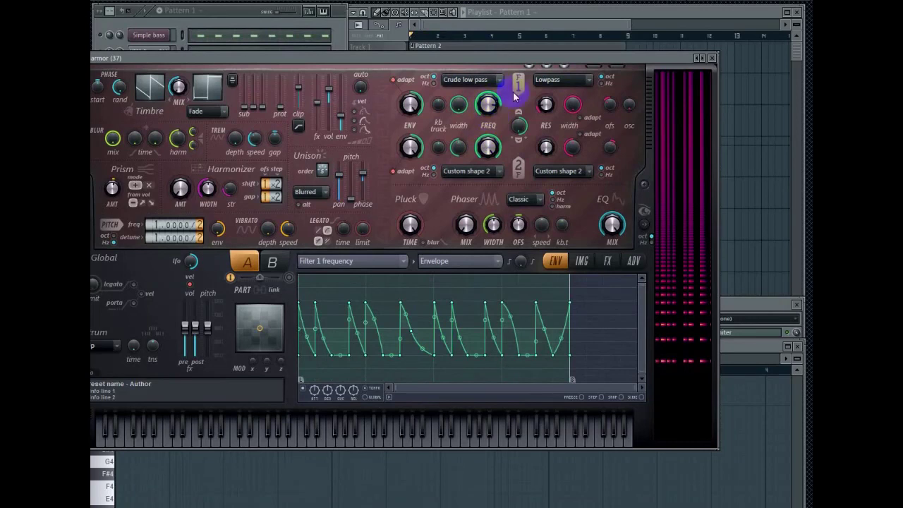
mouse_move(552, 112)
mouse_down()
mouse_move(541, 105)
mouse_move(548, 71)
mouse_move(540, 106)
mouse_up()
click(546, 147)
click(541, 105)
drag(488, 147, 489, 169)
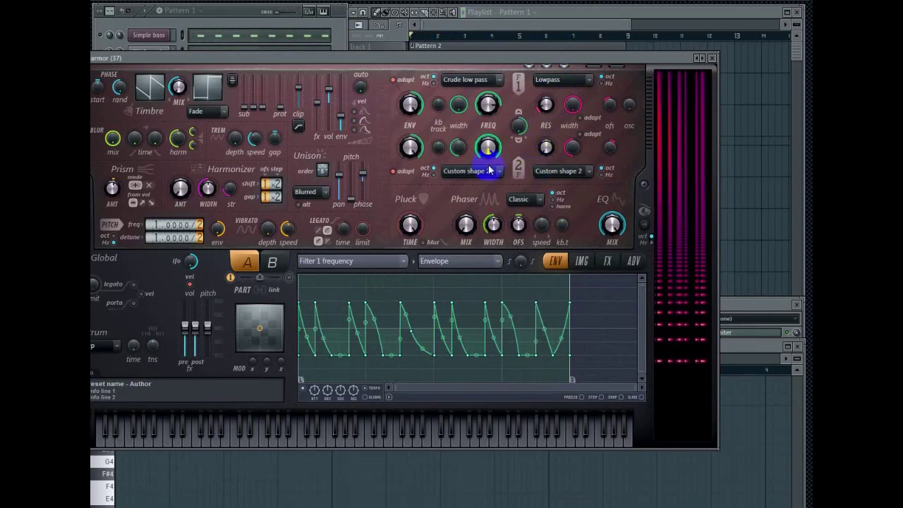
Step: Set Filter 2 to Classic band pass after trying Classic band stop, with the Filter 2 frequency envelope displayed
click(484, 172)
click(480, 210)
click(353, 261)
click(342, 114)
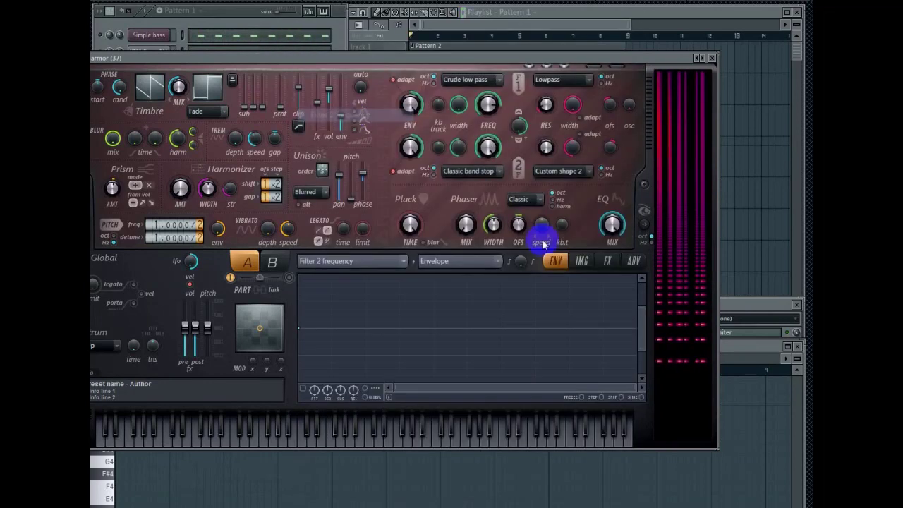
click(485, 173)
click(495, 208)
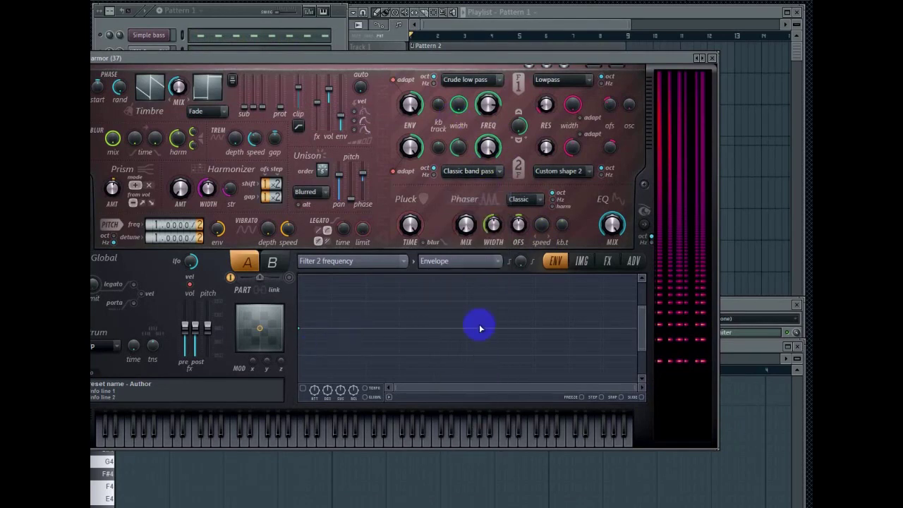
Step: Revisit the Filter 1 frequency envelope and paste the copied rhythm envelope into the Filter 2 frequency envelope
click(353, 261)
click(345, 100)
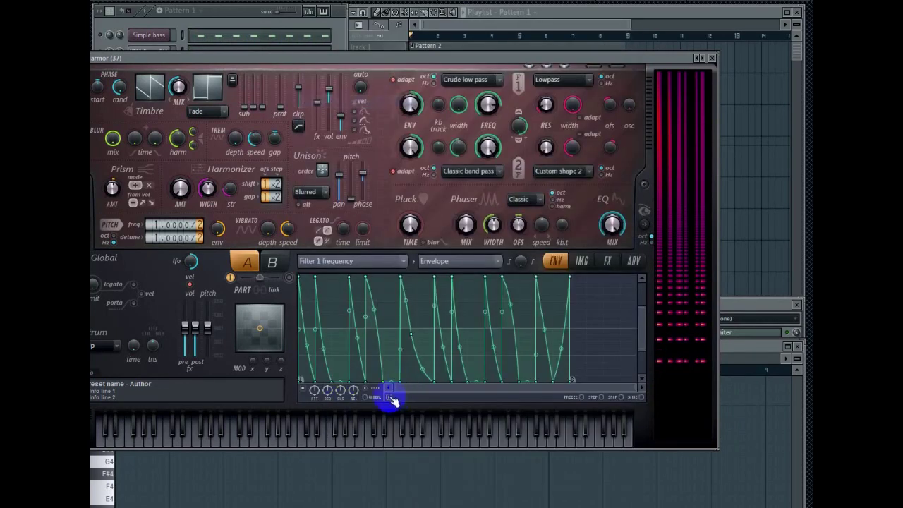
click(392, 401)
click(454, 251)
click(319, 261)
click(341, 117)
click(388, 395)
click(449, 263)
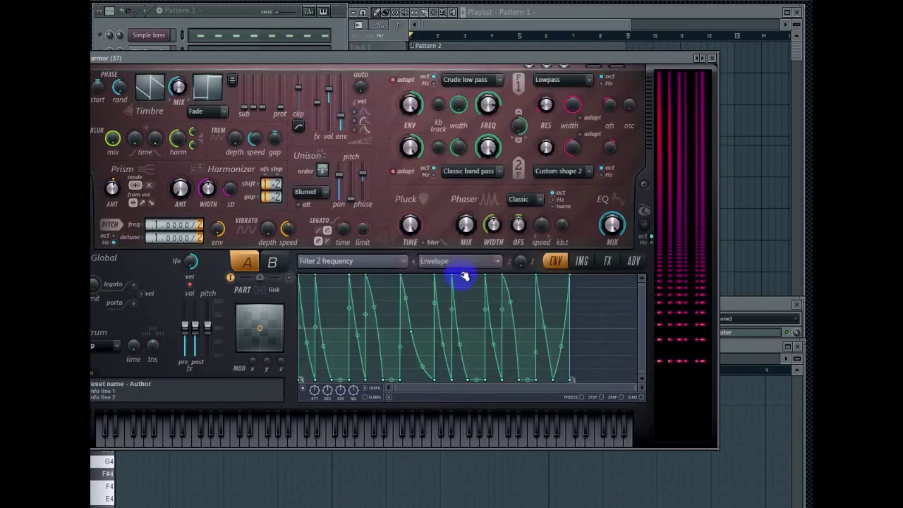
Step: Scale the pasted Filter 2 frequency envelope to shallow upright peaks with Multiply, accept, and audition the bass
drag(645, 293, 630, 415)
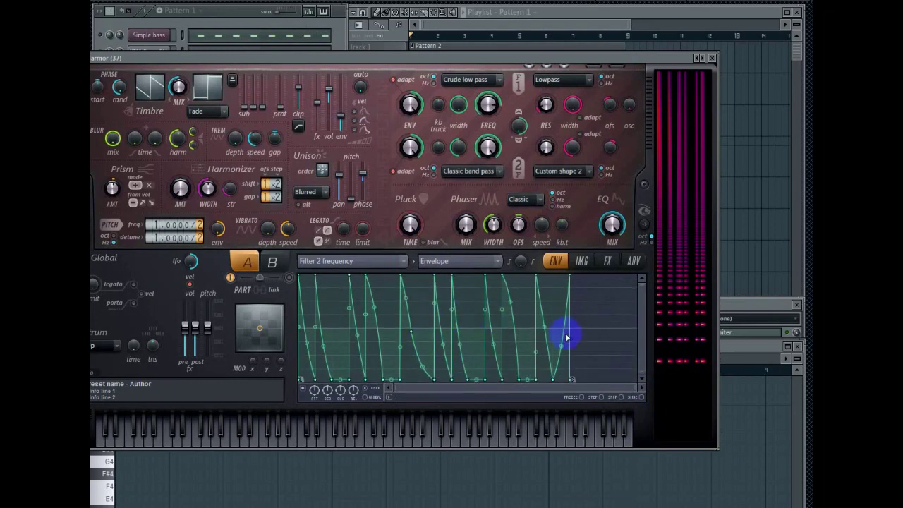
click(389, 396)
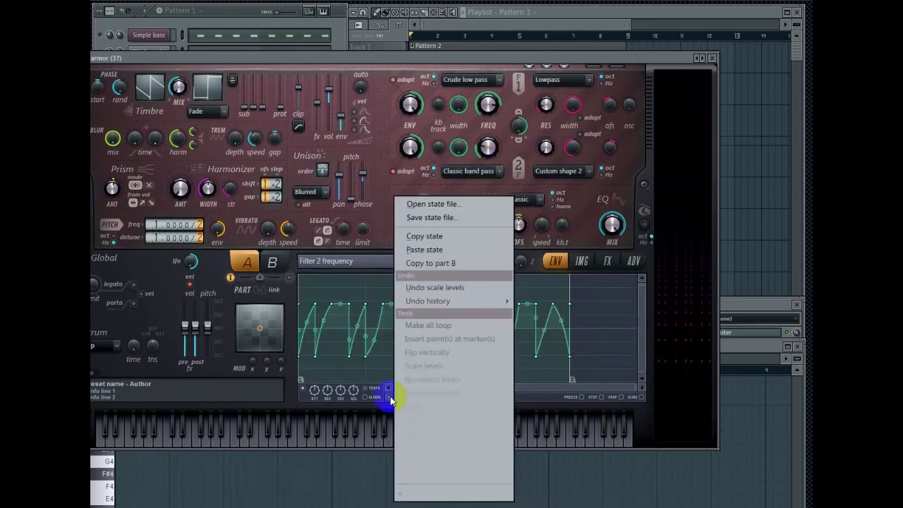
click(430, 365)
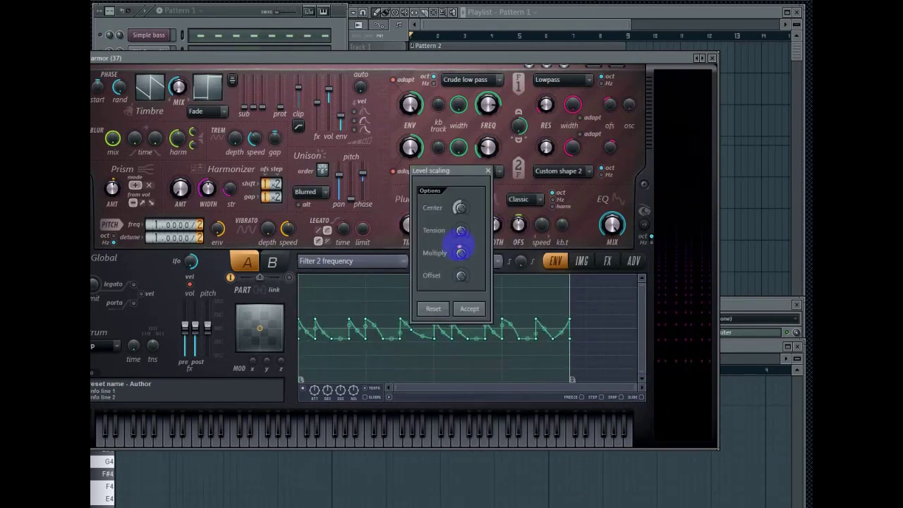
click(470, 309)
key(space)
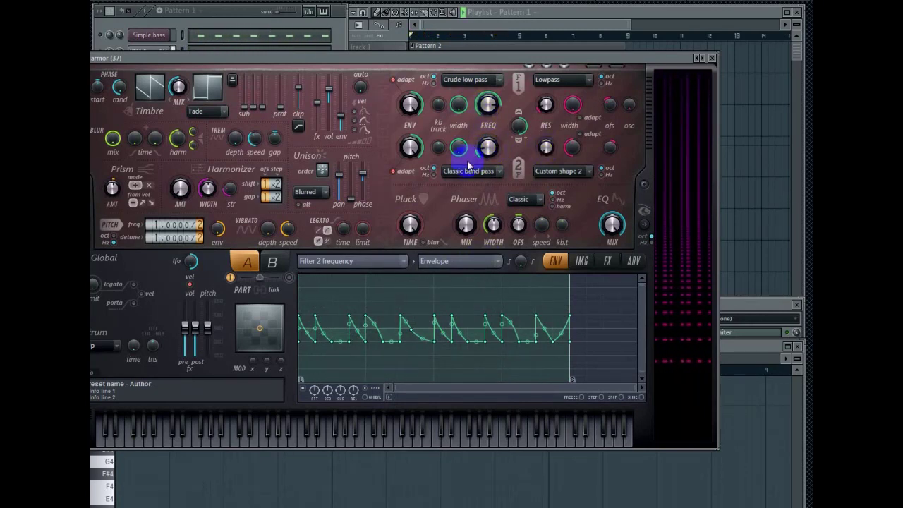
Step: Adjust the Filter 2 frequency and load the Gate - basic 15.fnv state into the Filter 2 frequency envelope
click(487, 150)
click(388, 400)
click(377, 395)
click(377, 395)
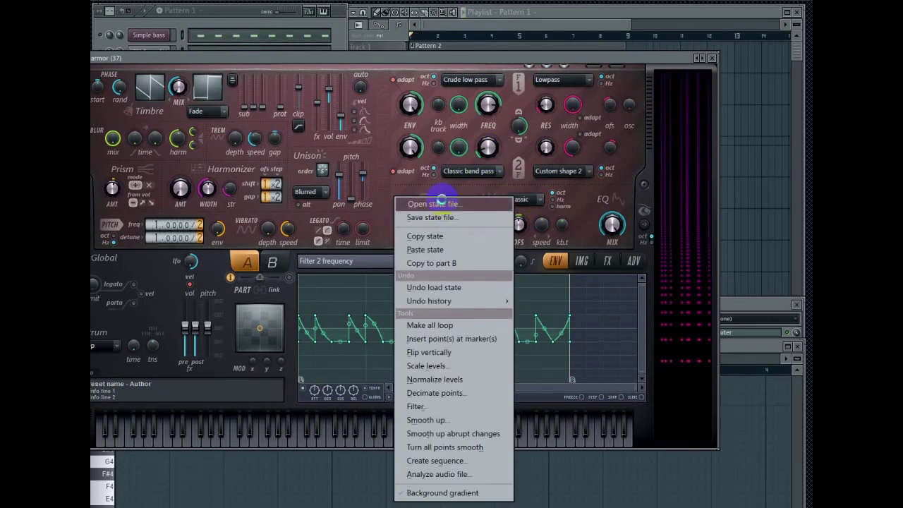
click(432, 204)
scroll(375, 295, down, 7)
click(194, 205)
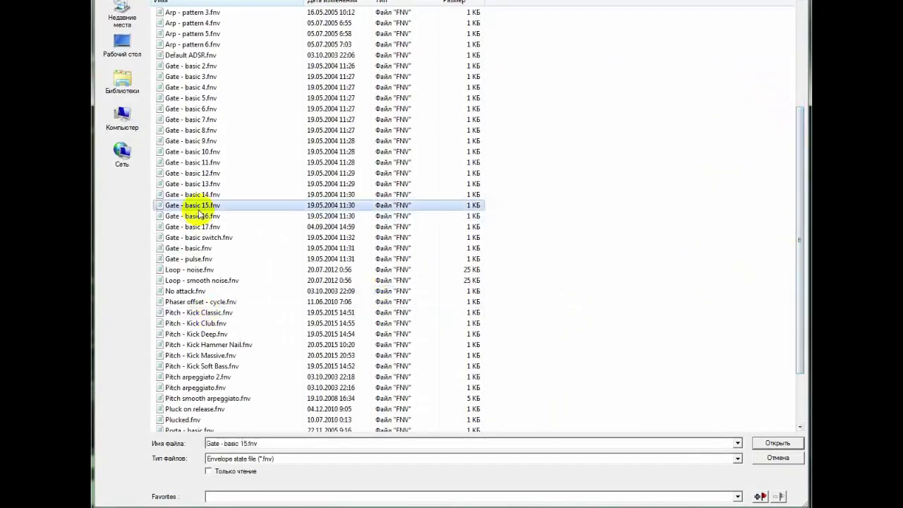
click(772, 442)
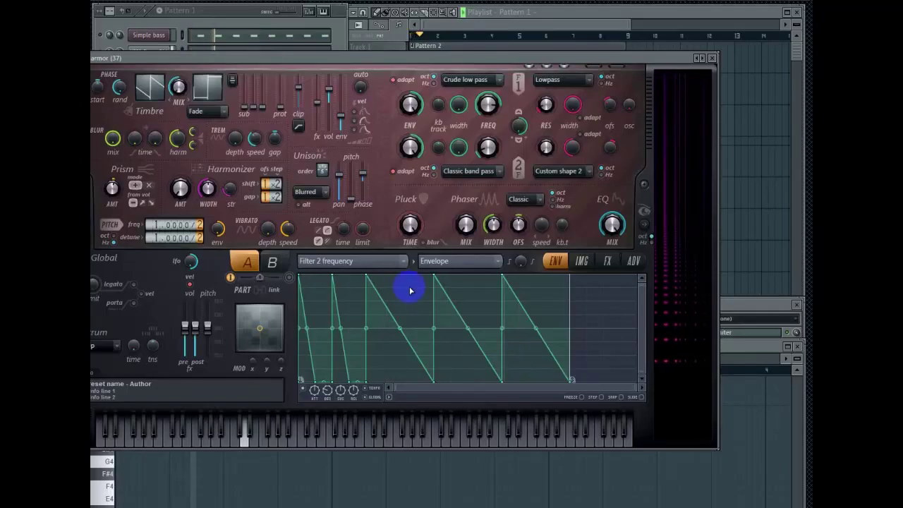
Step: Scale the Filter 2 frequency envelope's levels with Multiply so its peaks are shallow around the centre line, and accept
click(388, 397)
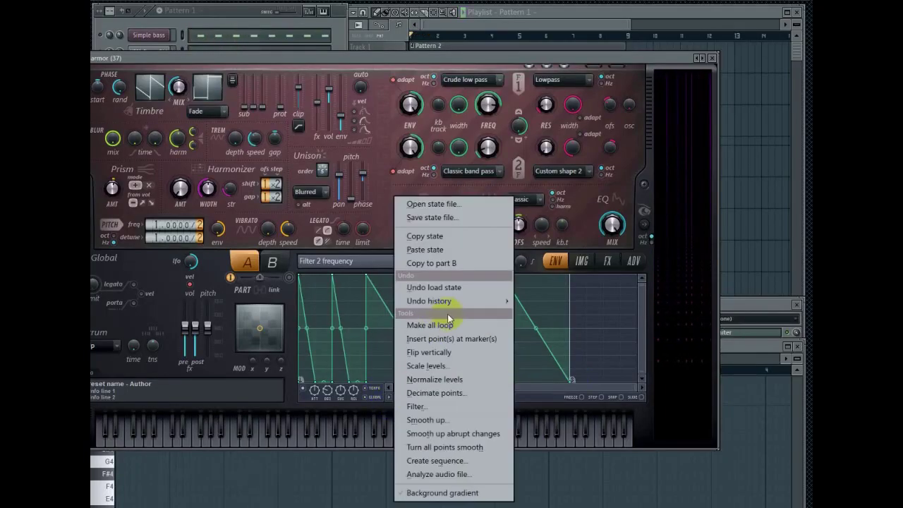
click(449, 367)
mouse_move(462, 261)
mouse_down()
mouse_move(459, 203)
mouse_move(462, 276)
mouse_up()
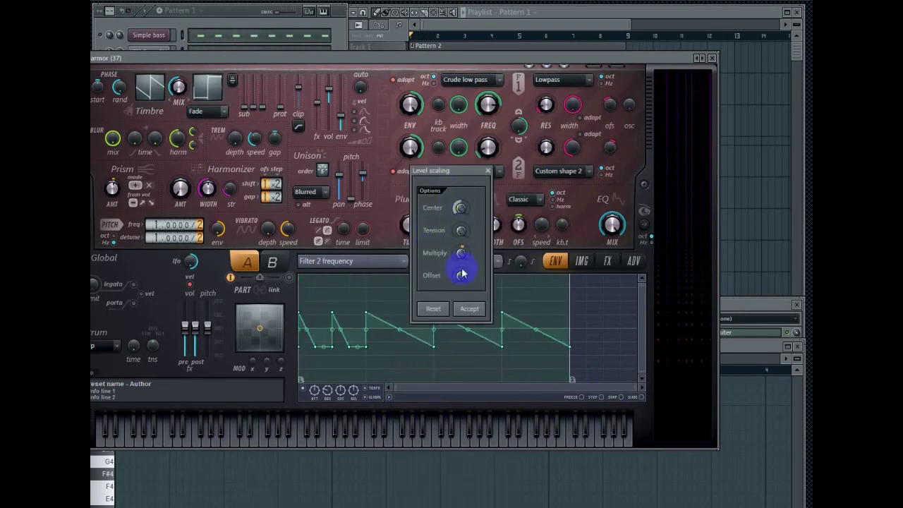
click(470, 309)
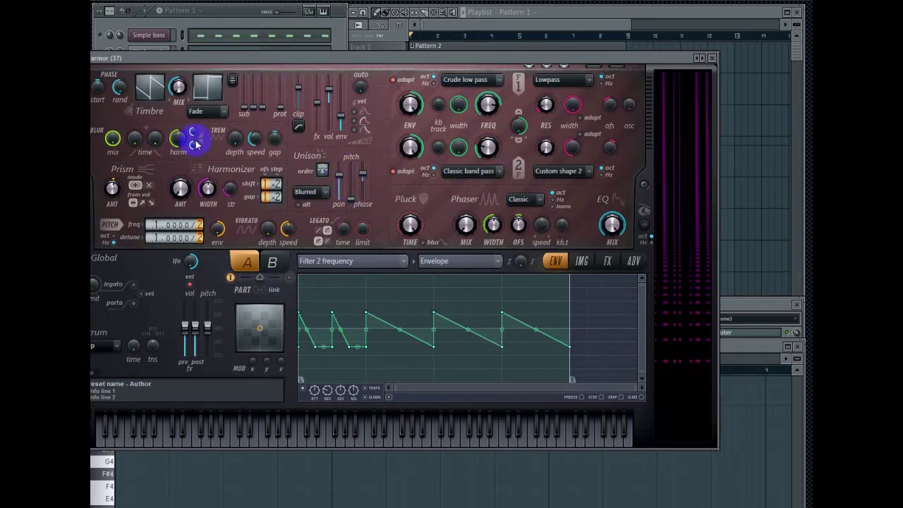
drag(295, 60, 329, 46)
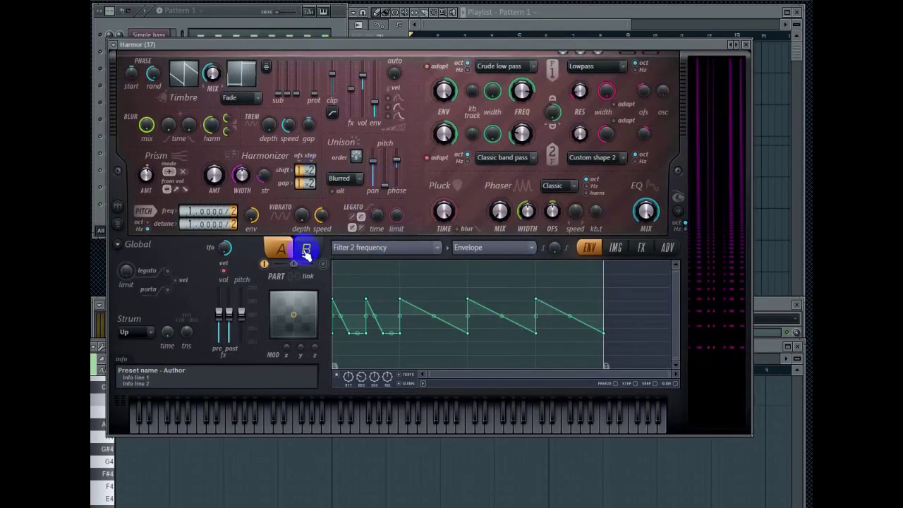
Step: Open the articulator for Unison pitch thickness, compare parts A and B, and leave only part B active
right_click(389, 178)
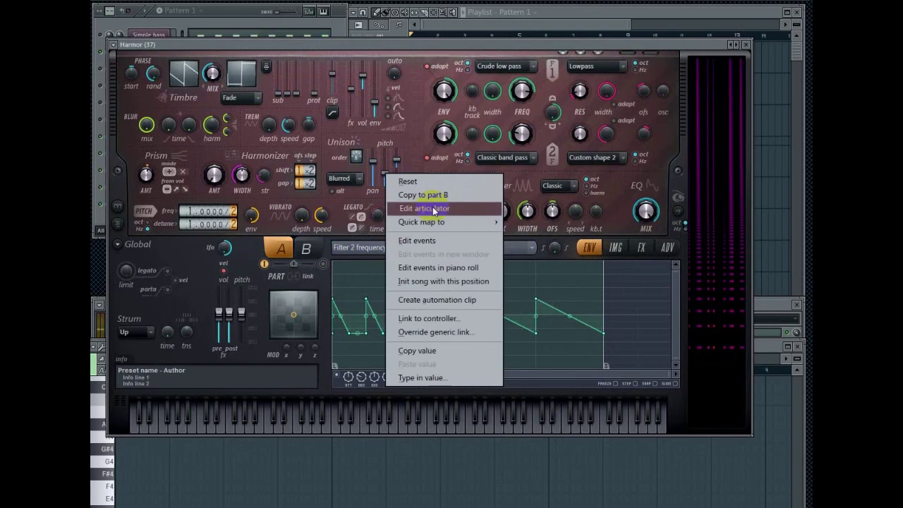
click(428, 206)
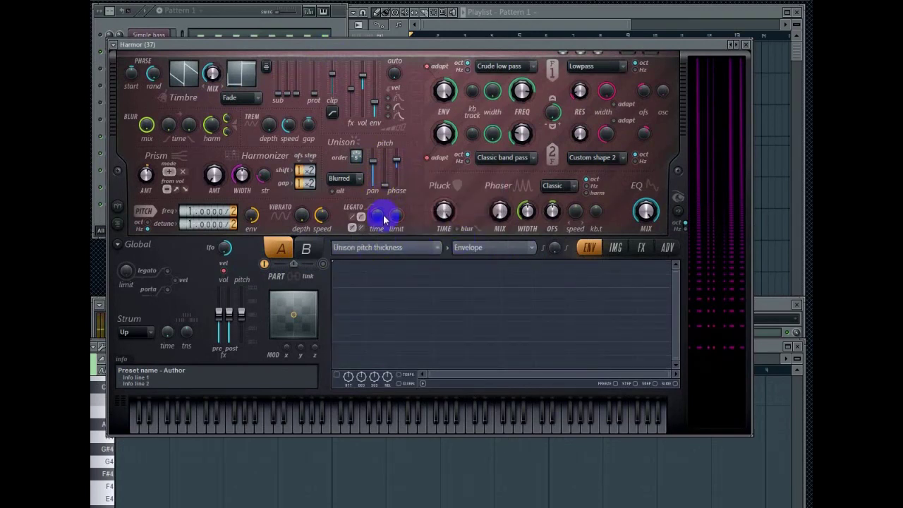
click(305, 248)
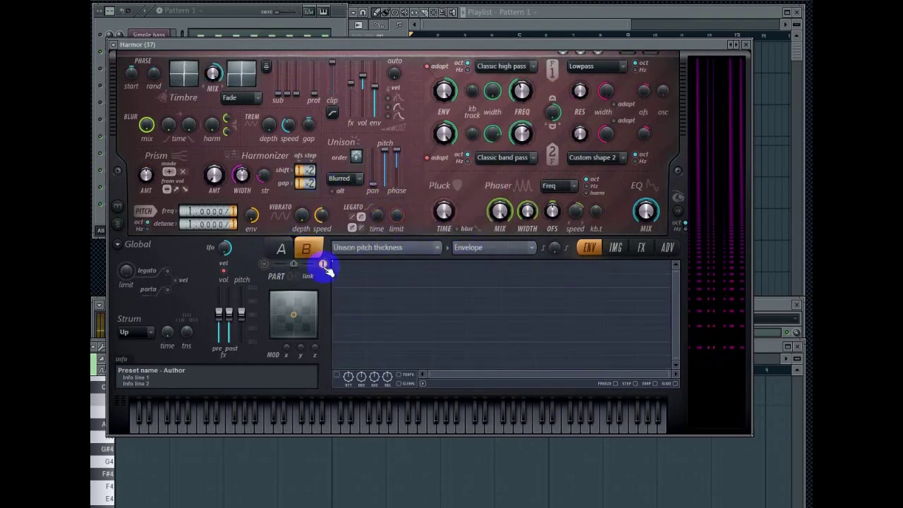
click(264, 261)
click(306, 247)
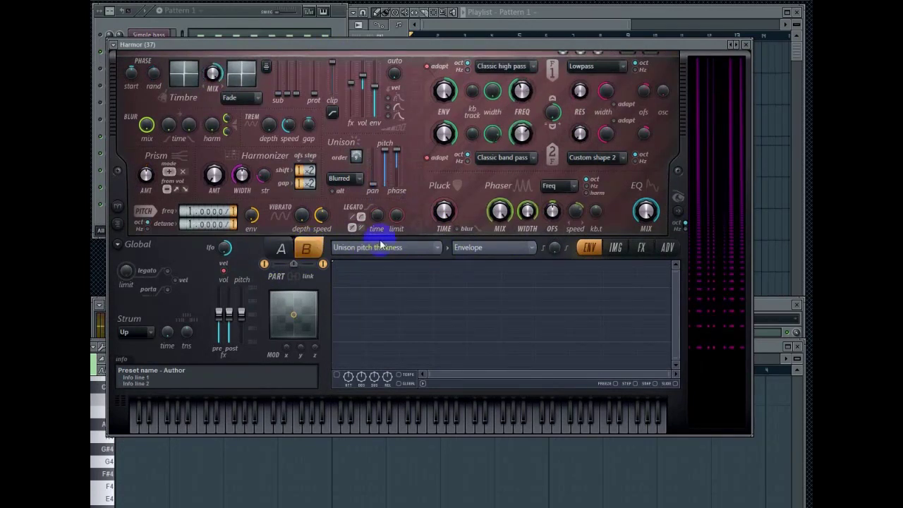
click(282, 250)
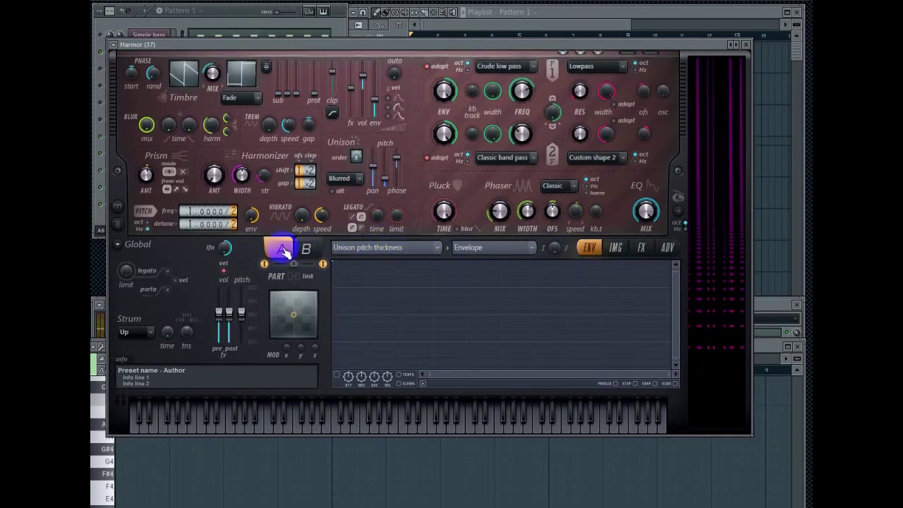
click(323, 262)
Step: Display part B's Volume envelope and select Freq as its phaser type
click(371, 247)
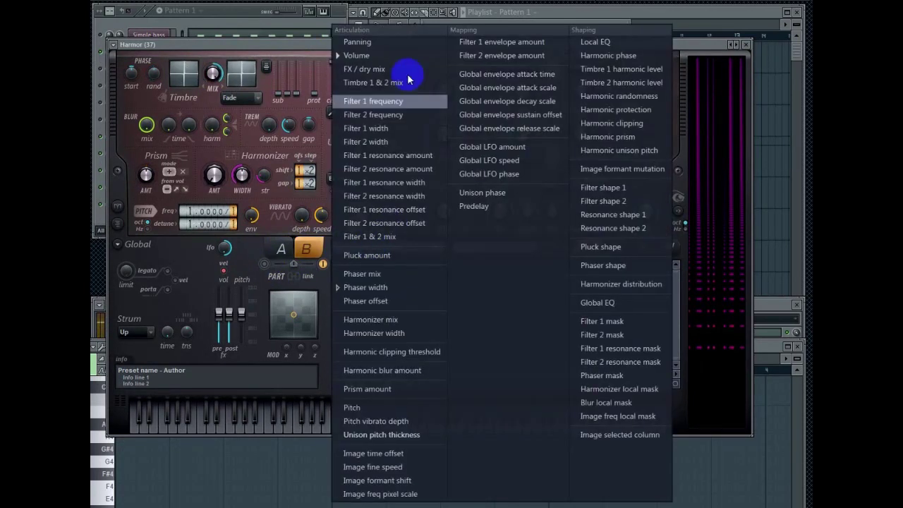
click(358, 55)
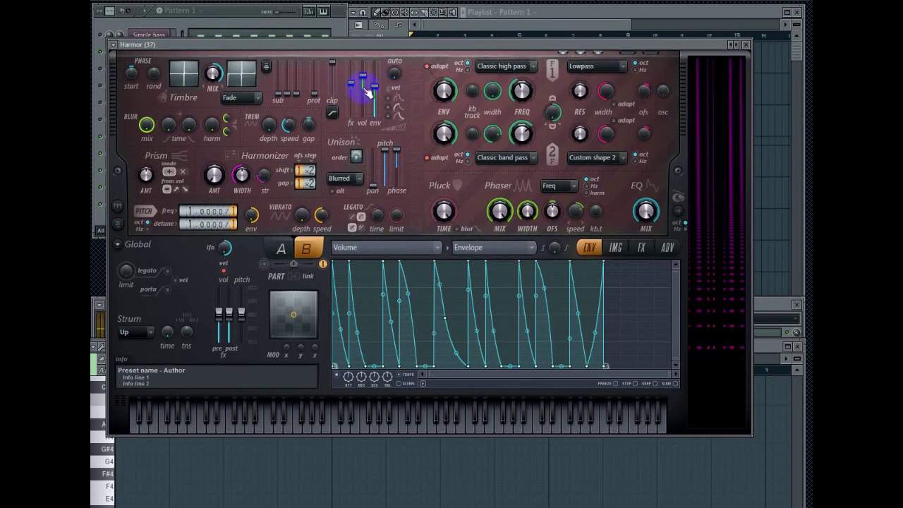
click(528, 211)
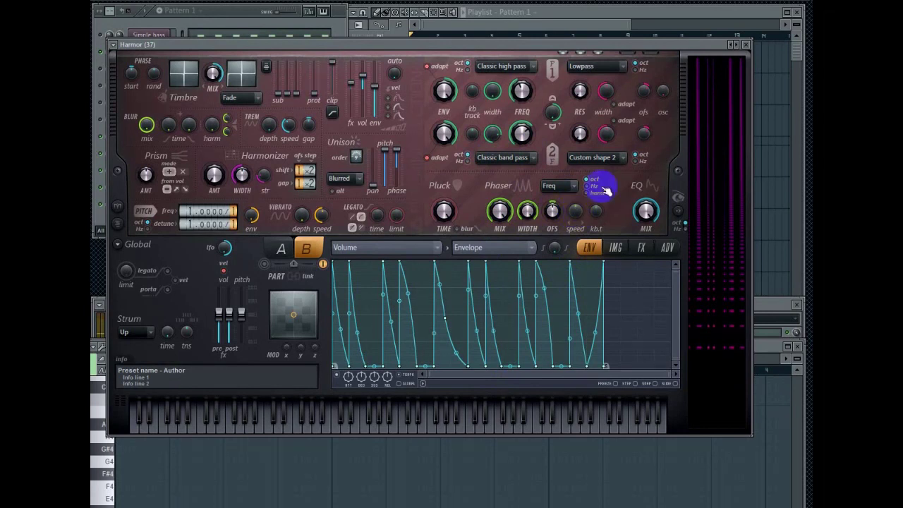
click(557, 186)
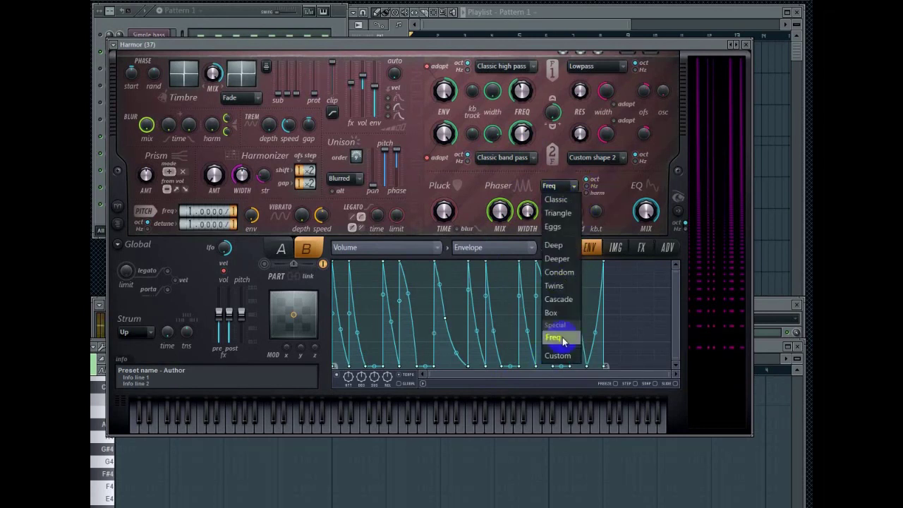
click(561, 341)
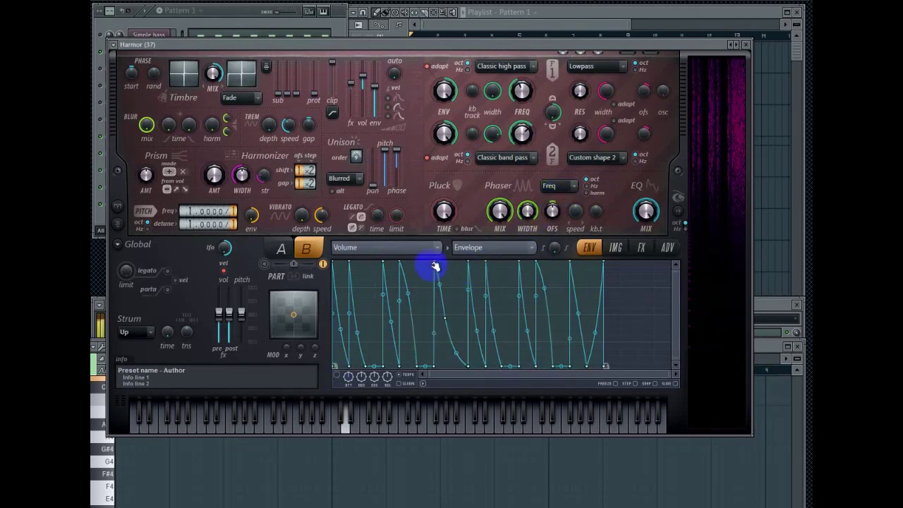
click(556, 187)
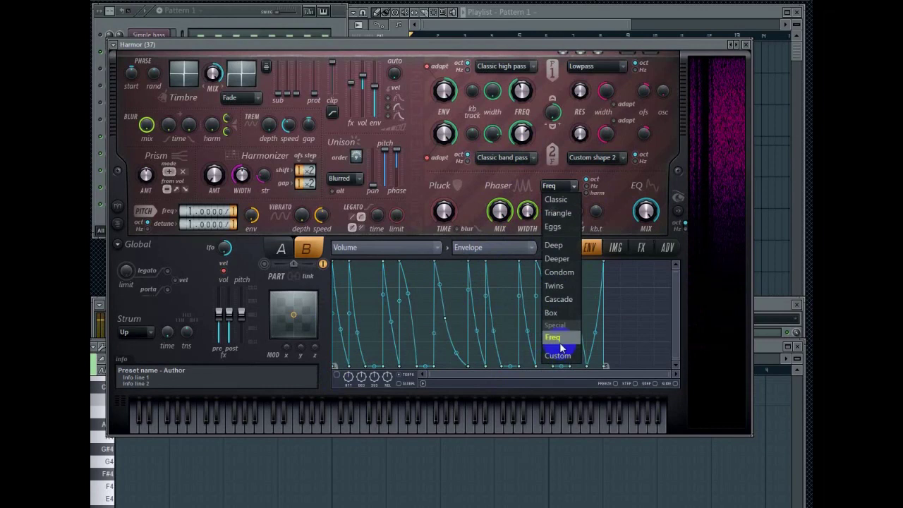
click(558, 339)
Step: Display the LFO that modulates part B's Phaser width
click(395, 254)
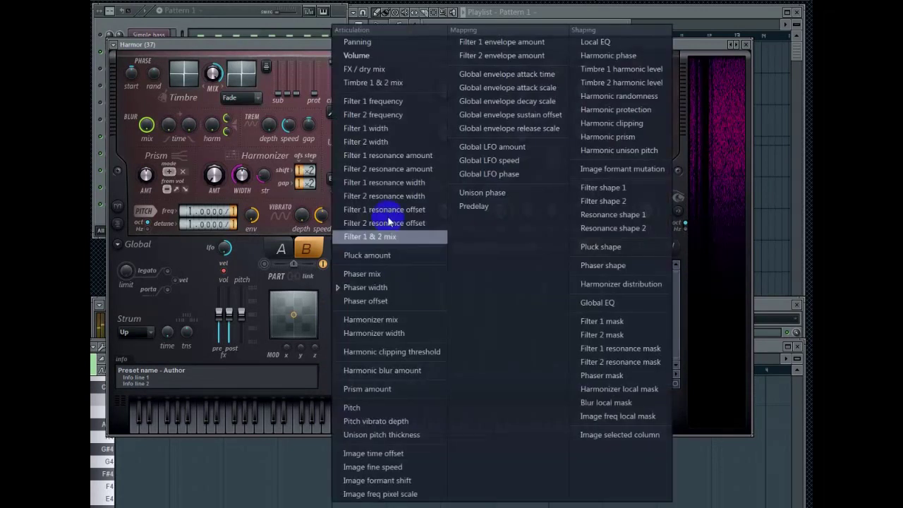
click(387, 290)
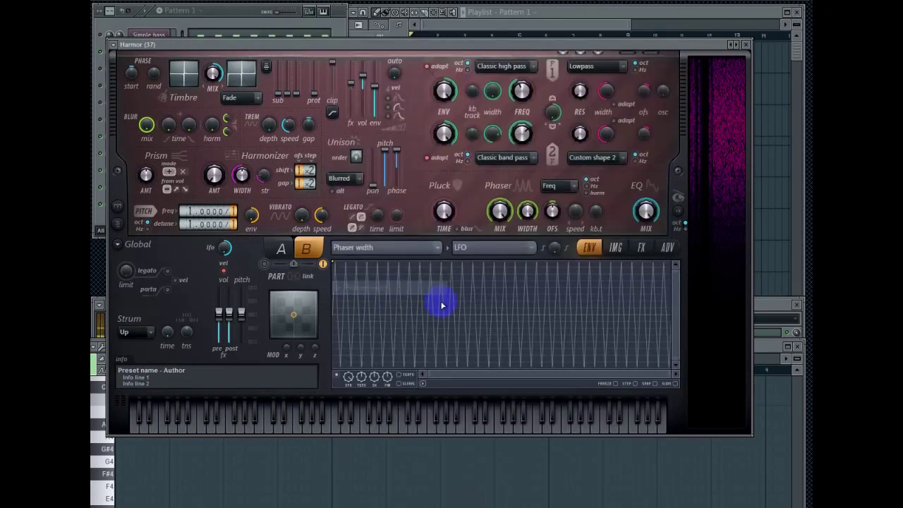
right_click(530, 211)
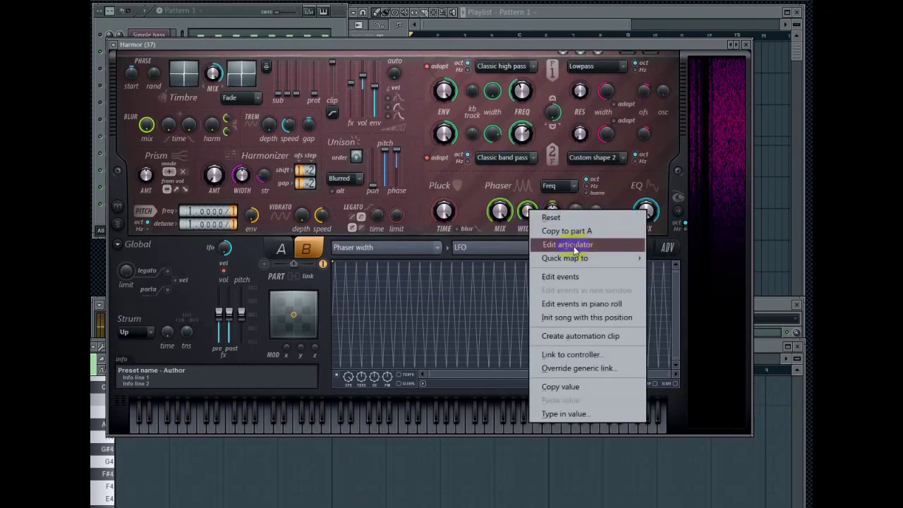
click(574, 251)
click(469, 248)
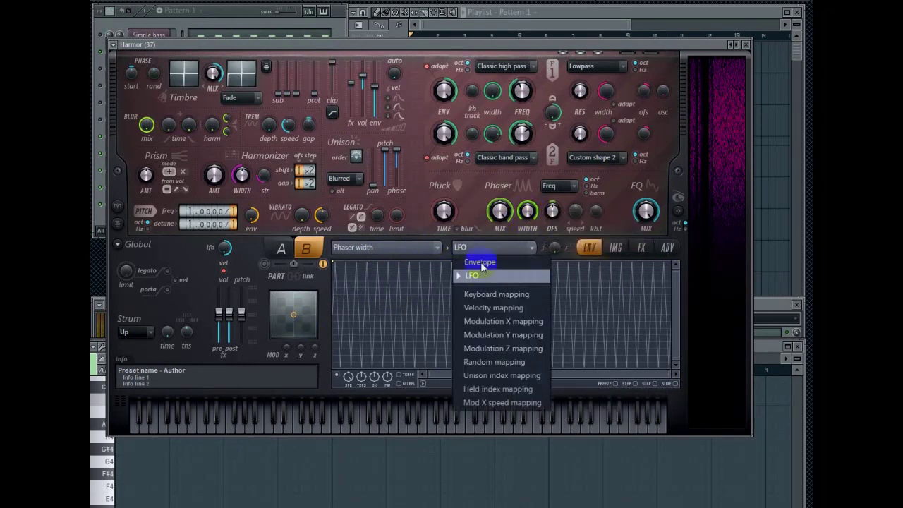
click(487, 279)
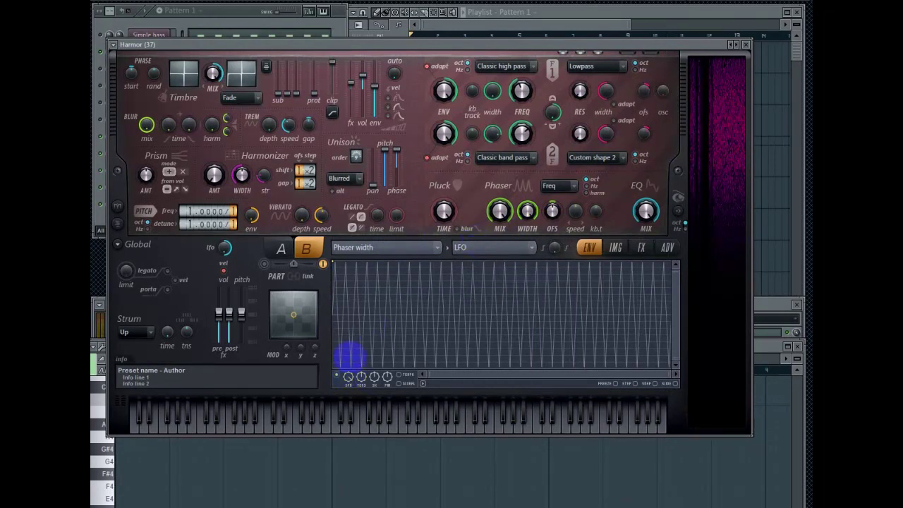
Step: Vary the Phaser width LFO's amount and speed, ending at full amount with a fast cycle
drag(345, 272, 317, 298)
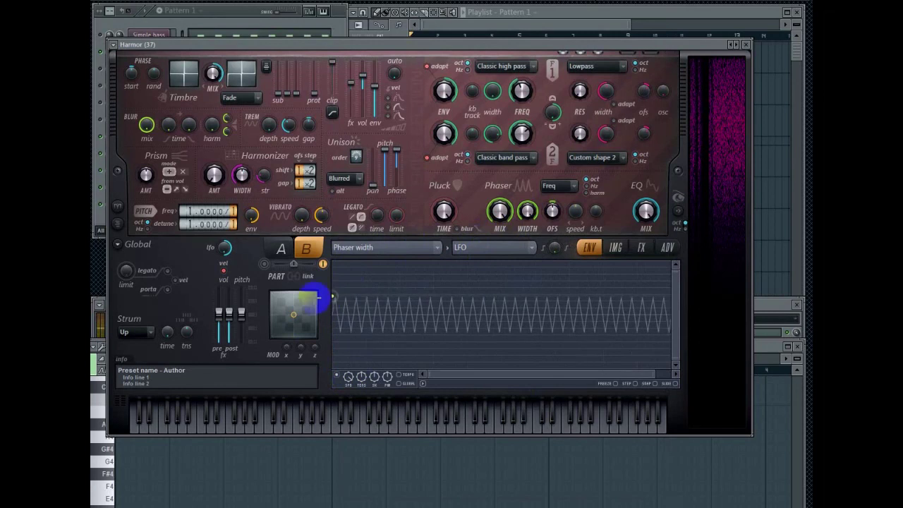
drag(349, 375, 350, 379)
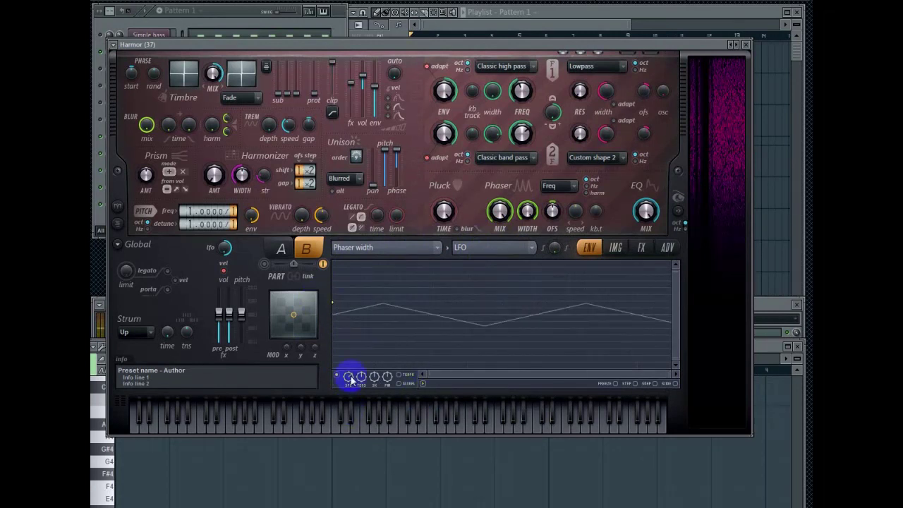
drag(332, 302, 326, 248)
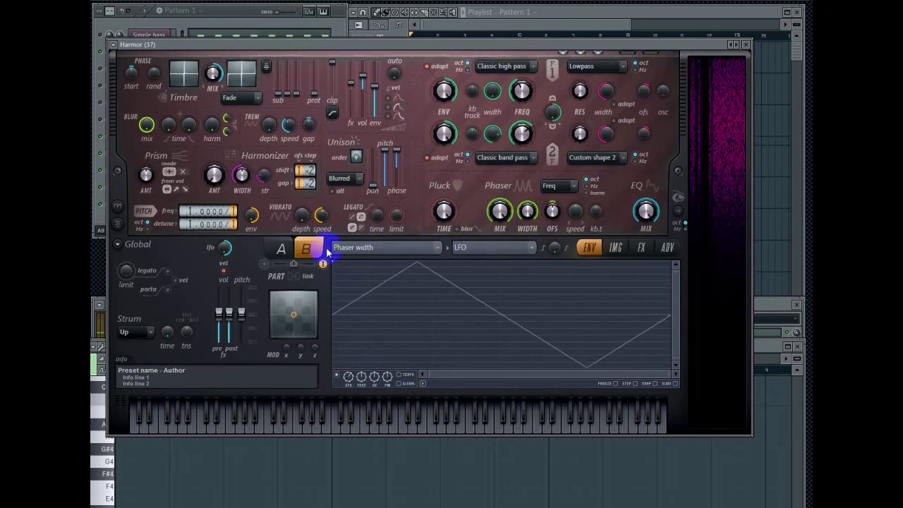
drag(353, 383, 346, 379)
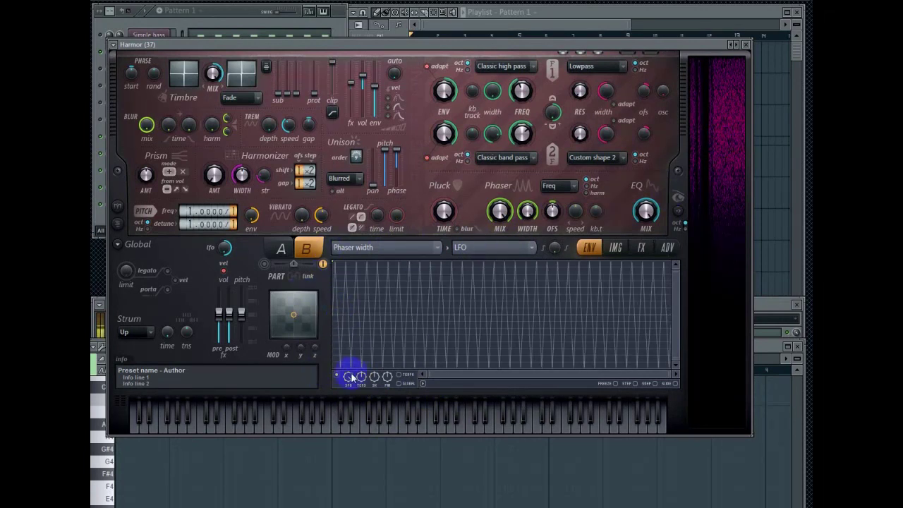
Step: Display the Volume envelope and compare part A with part B, ending on part B
click(383, 249)
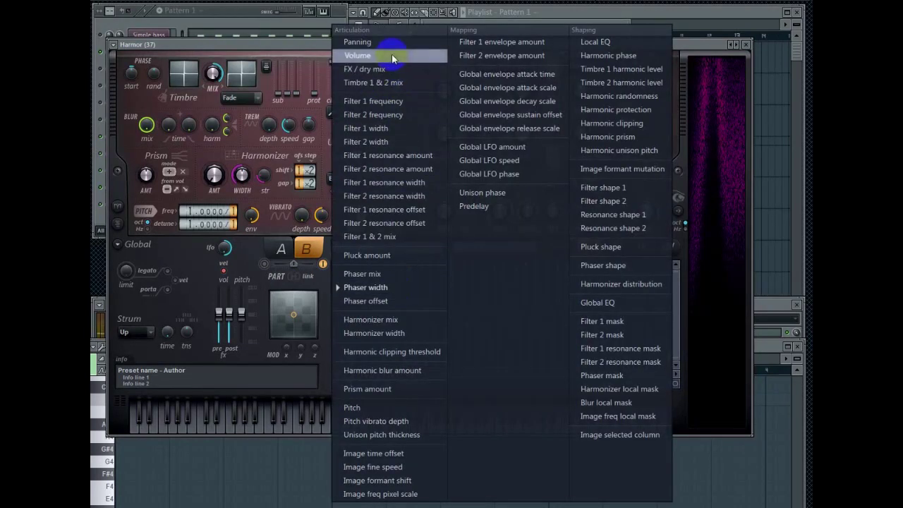
click(392, 55)
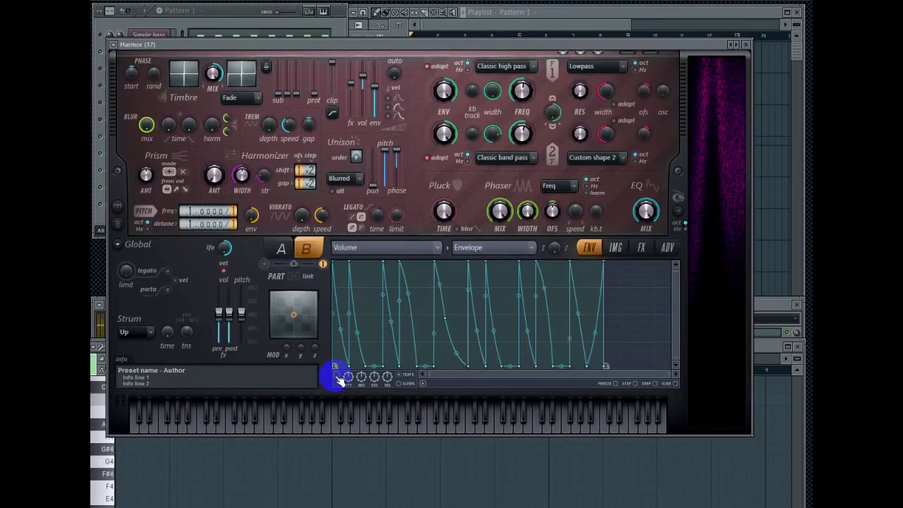
click(278, 247)
click(308, 250)
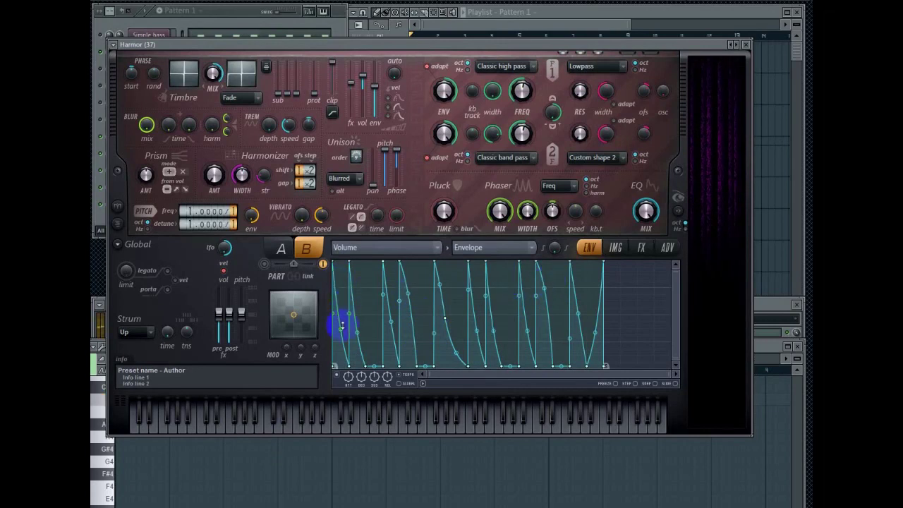
Step: Reshape part B's Volume envelope by bending the early decay curves and setting the peaks to uneven heights
drag(343, 333, 350, 327)
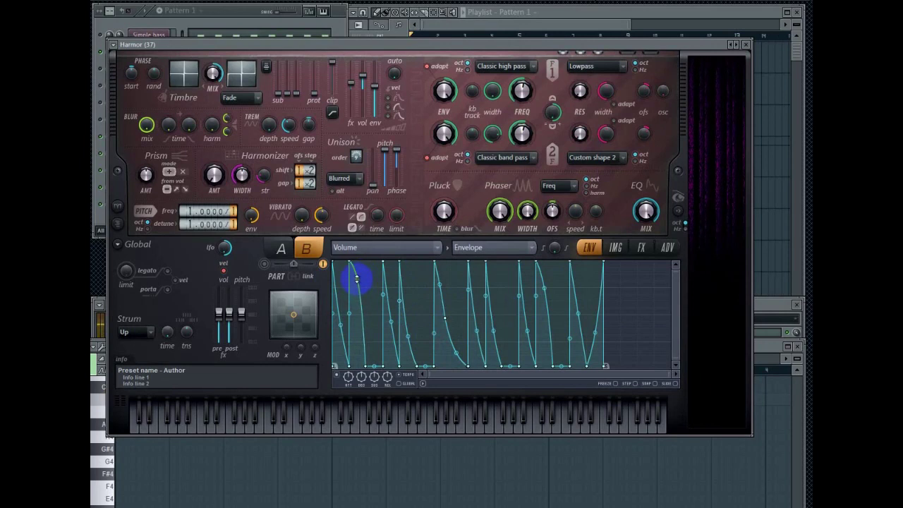
mouse_move(355, 292)
mouse_down()
mouse_move(382, 283)
mouse_move(400, 296)
mouse_move(470, 265)
mouse_move(473, 273)
mouse_move(490, 267)
mouse_move(487, 297)
mouse_move(526, 271)
mouse_move(521, 265)
mouse_move(534, 281)
mouse_move(537, 267)
mouse_move(540, 295)
mouse_move(576, 289)
mouse_move(572, 268)
mouse_move(570, 294)
mouse_move(606, 271)
mouse_move(606, 261)
mouse_move(603, 289)
mouse_up()
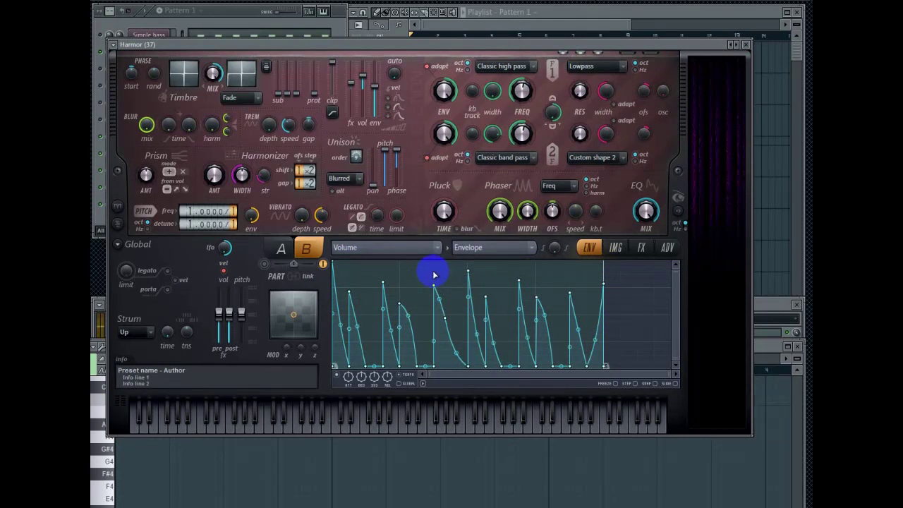
drag(371, 332, 357, 318)
mouse_move(386, 288)
mouse_down()
mouse_move(352, 278)
mouse_move(348, 261)
mouse_move(375, 259)
mouse_move(353, 264)
mouse_up()
drag(403, 306, 402, 328)
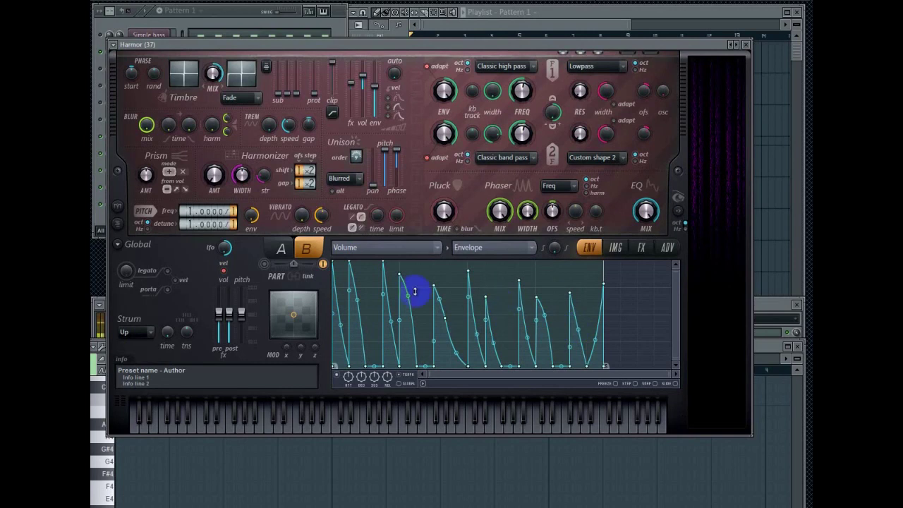
Step: Switch between parts A and B, and return to part A as the only active part
click(279, 251)
click(308, 251)
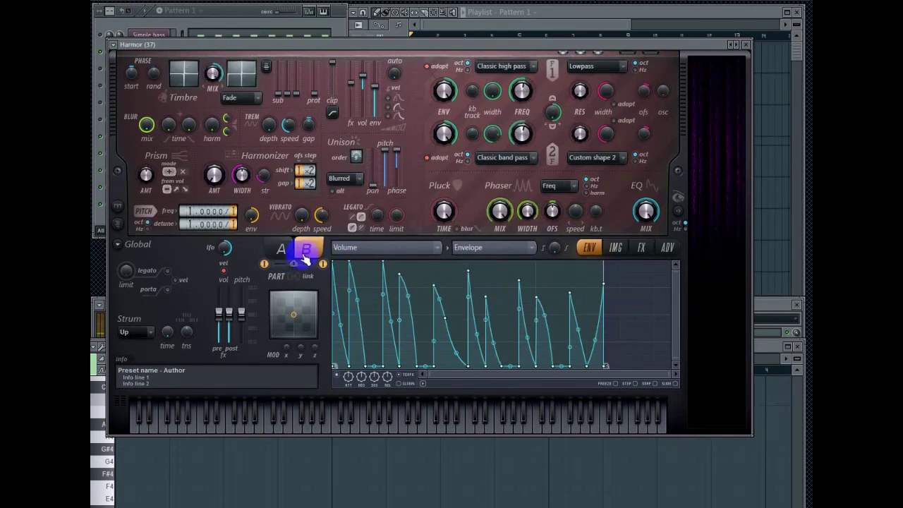
click(265, 263)
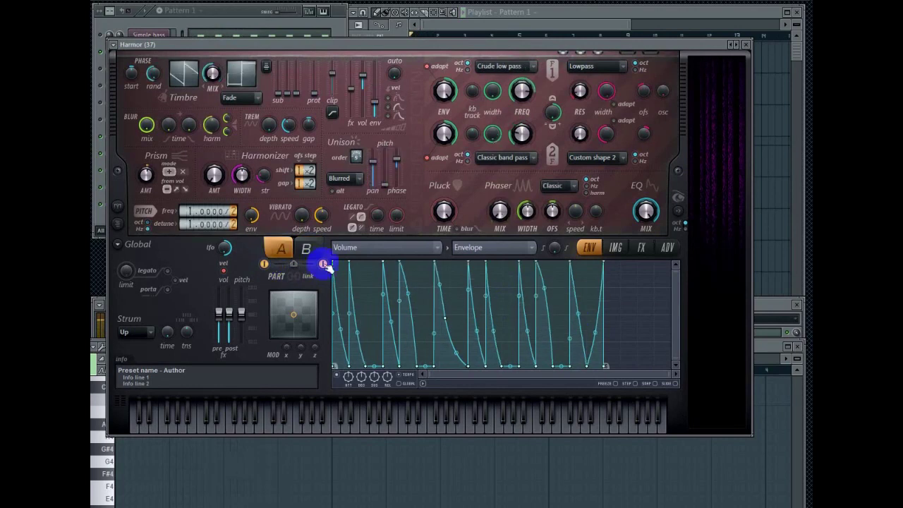
Step: Change part A's Filter 2 type to Classic low pass
click(502, 157)
click(503, 183)
click(511, 158)
click(509, 172)
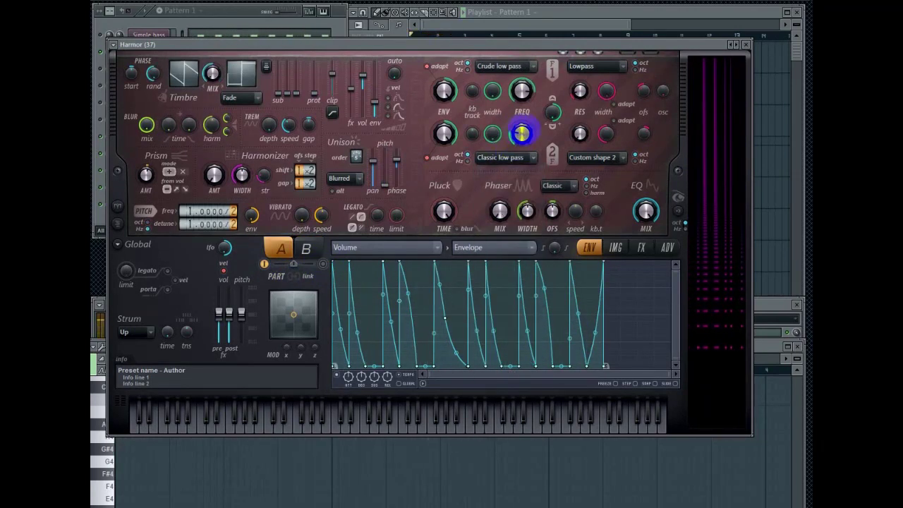
Step: Display part A's Filter 2 frequency envelope and start playback to audition the low-pass bass
right_click(521, 134)
click(559, 168)
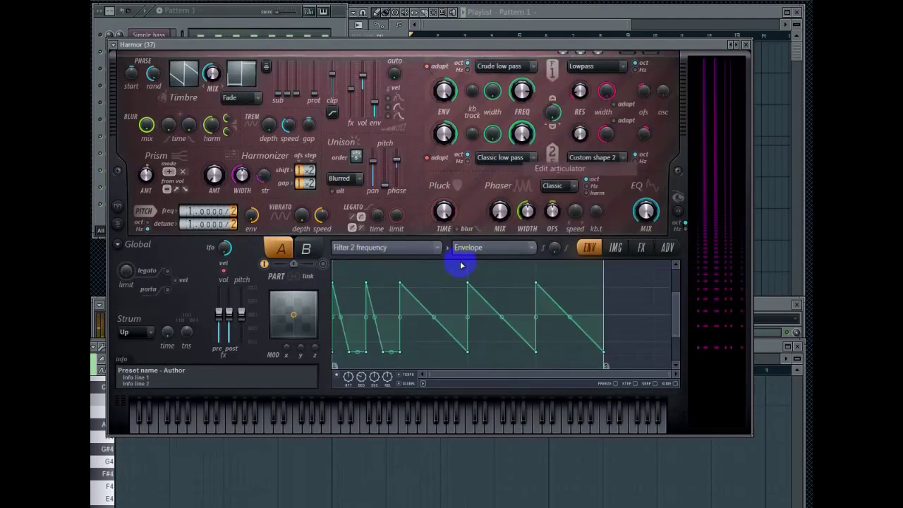
key(space)
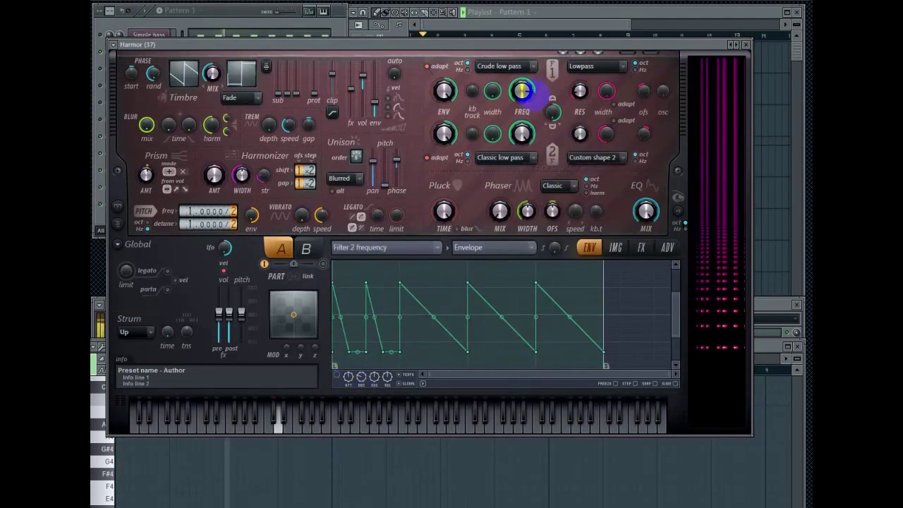
Step: Switch to part B with both parts active, and check its effects settings before returning to the envelope view
click(306, 248)
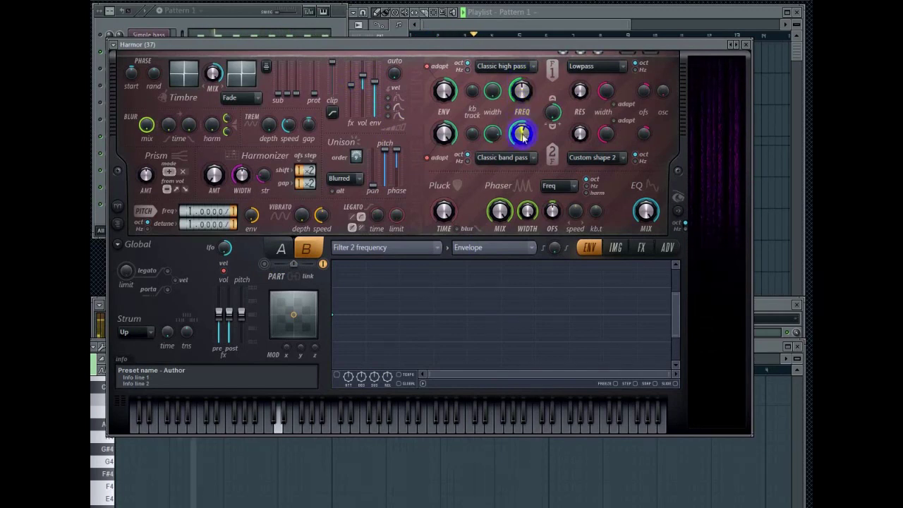
mouse_move(275, 271)
mouse_down()
mouse_move(263, 266)
mouse_move(296, 271)
mouse_up()
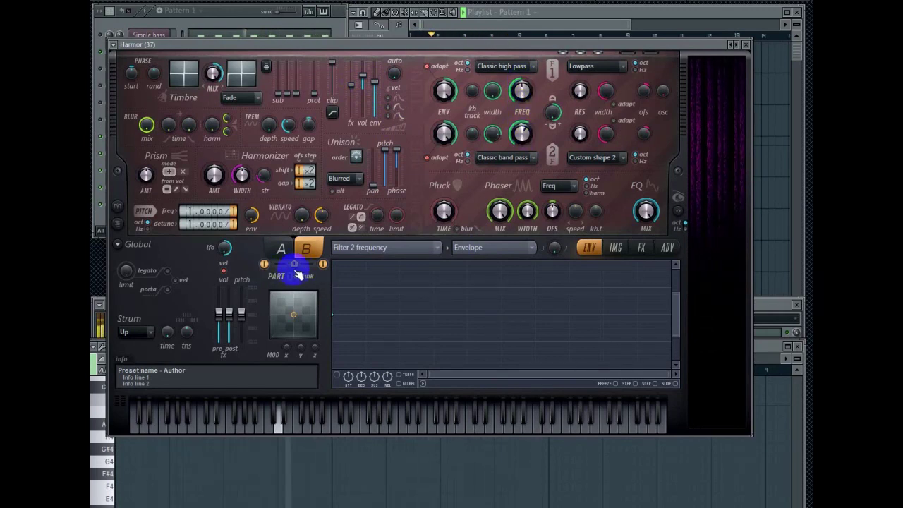
click(641, 247)
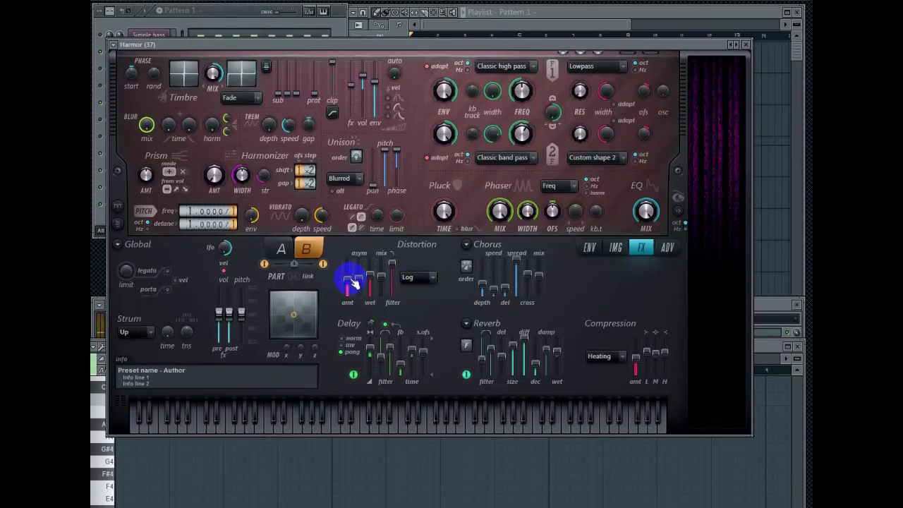
mouse_move(346, 280)
mouse_down()
mouse_move(409, 268)
mouse_move(385, 267)
mouse_up()
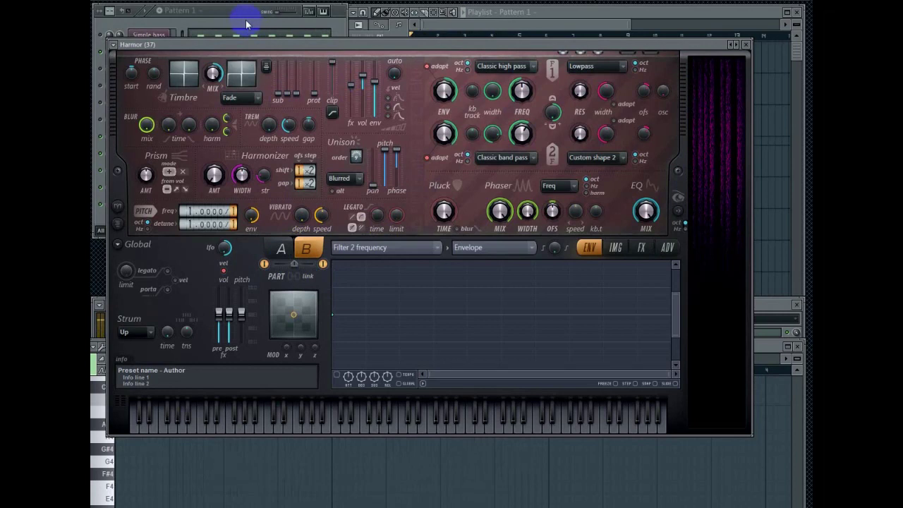
Step: Open the Harmor #2 channel and move its window fully into view
click(247, 25)
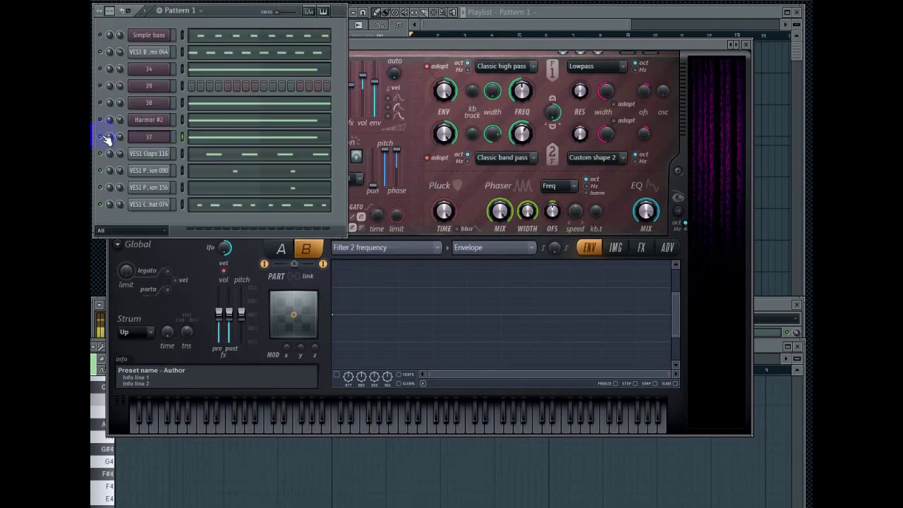
click(155, 123)
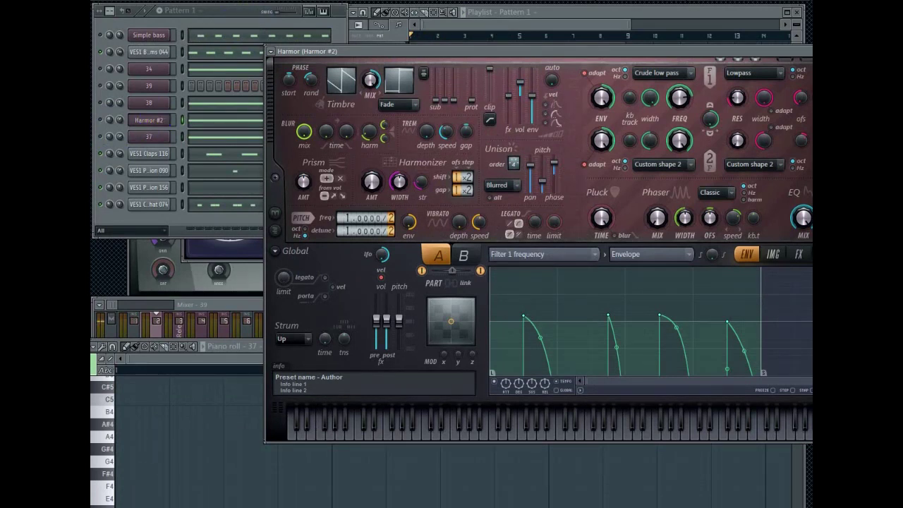
drag(410, 63, 335, 41)
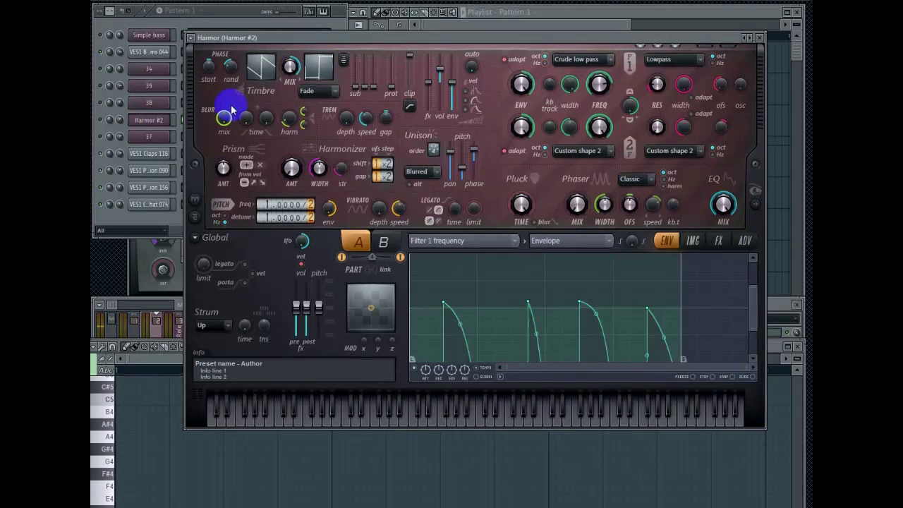
Step: Open channel 38's Harmor and display part A's Filter 1 frequency envelope to audition its bass rhythm
click(157, 107)
click(150, 106)
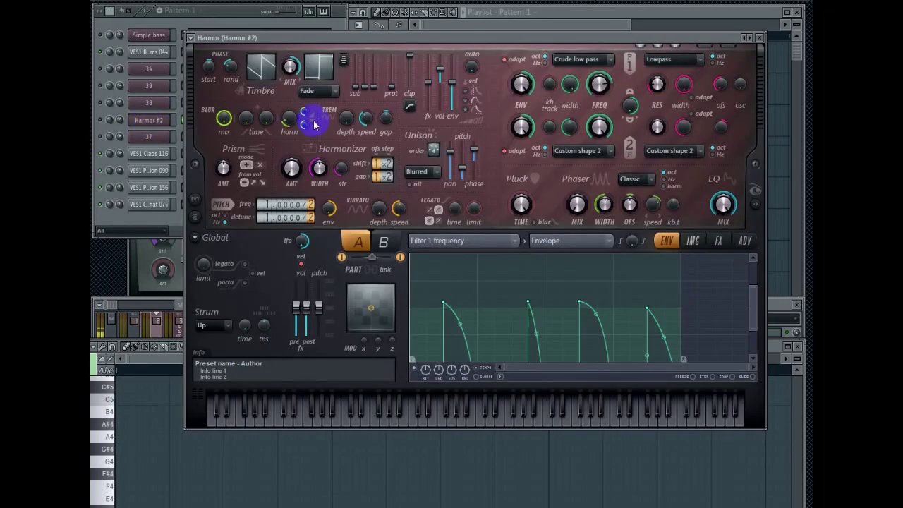
click(155, 110)
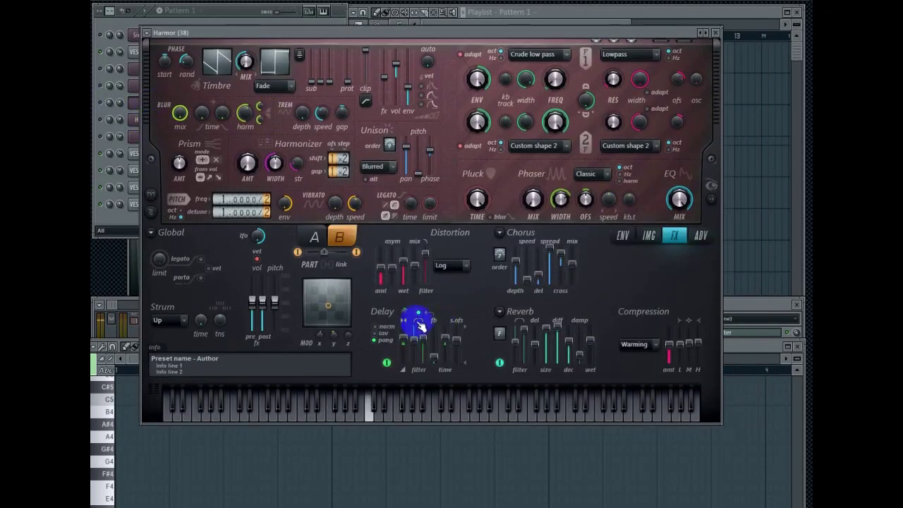
click(314, 237)
click(621, 236)
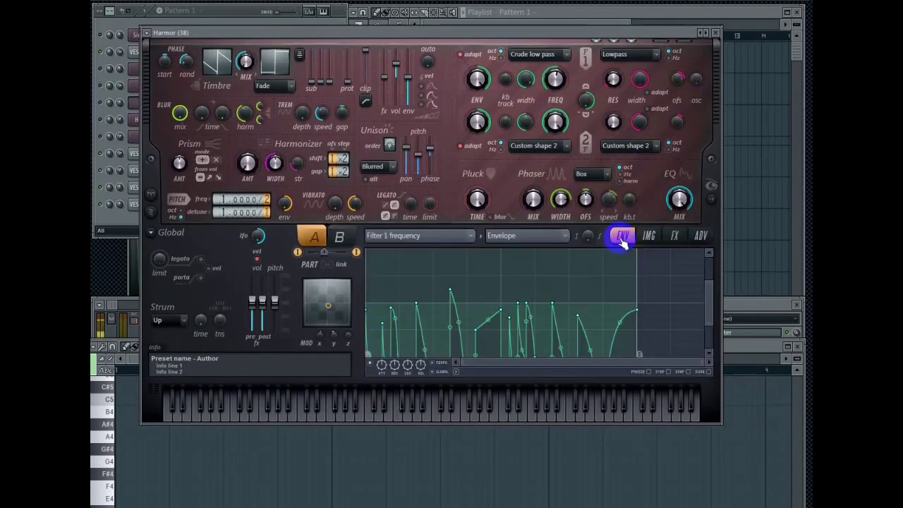
drag(710, 309, 657, 282)
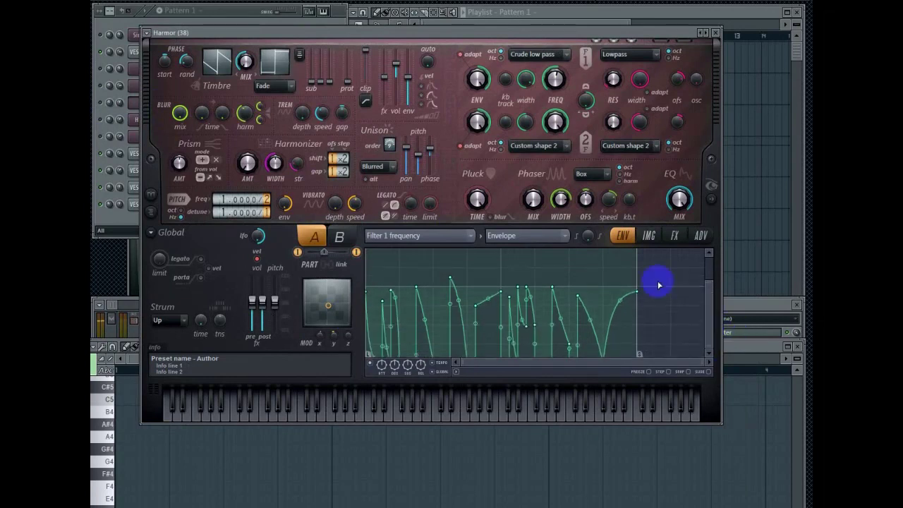
click(103, 124)
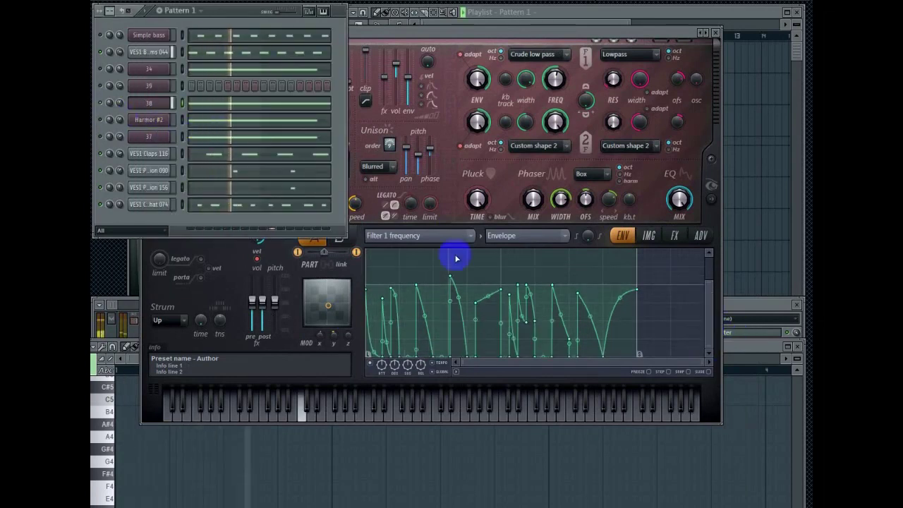
click(452, 218)
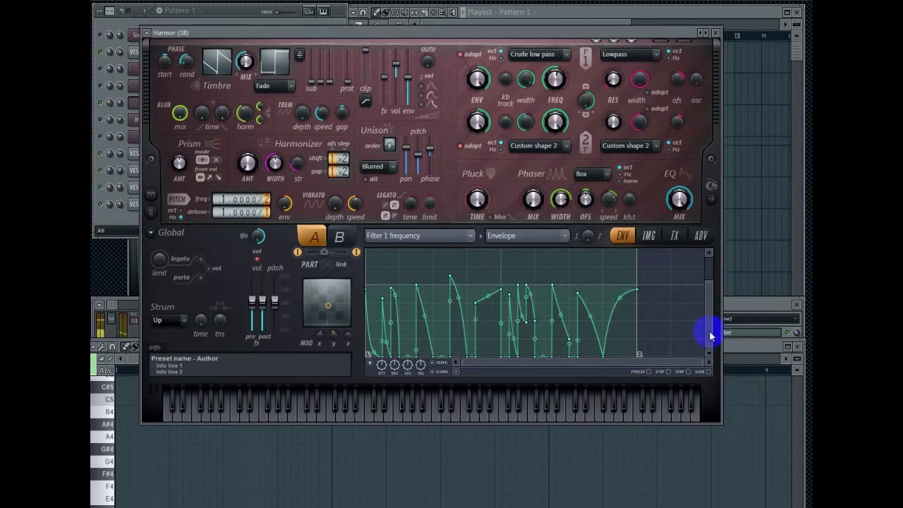
Step: Check part A's Harmonic blur amount under Modulation X mapping, and return to the Filter 1 frequency envelope
click(422, 235)
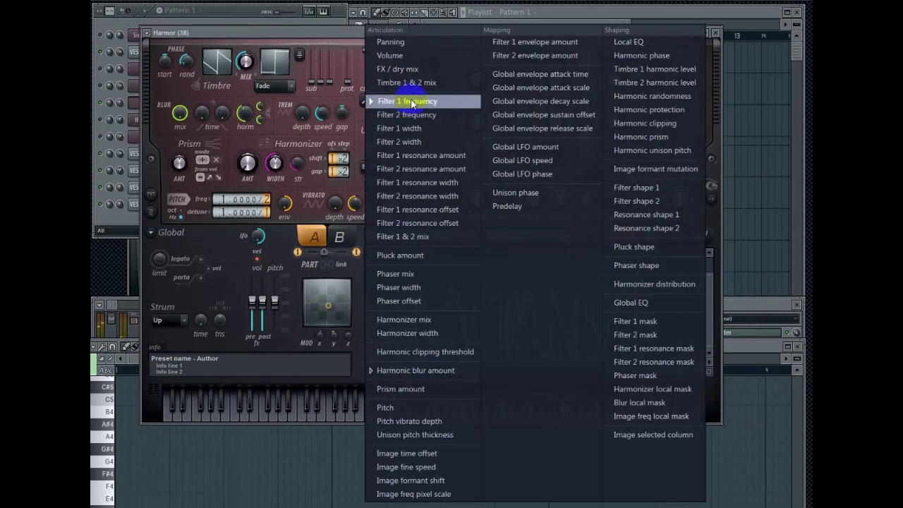
click(420, 370)
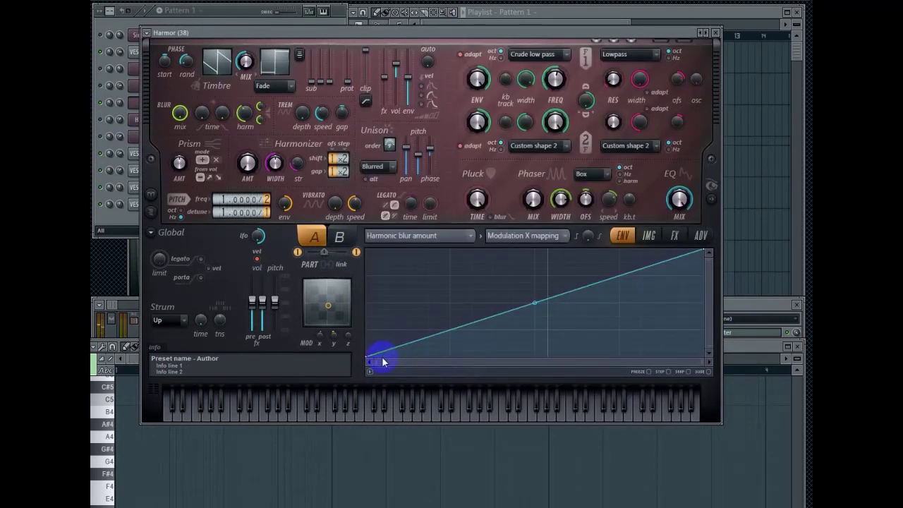
right_click(373, 371)
click(392, 236)
click(395, 236)
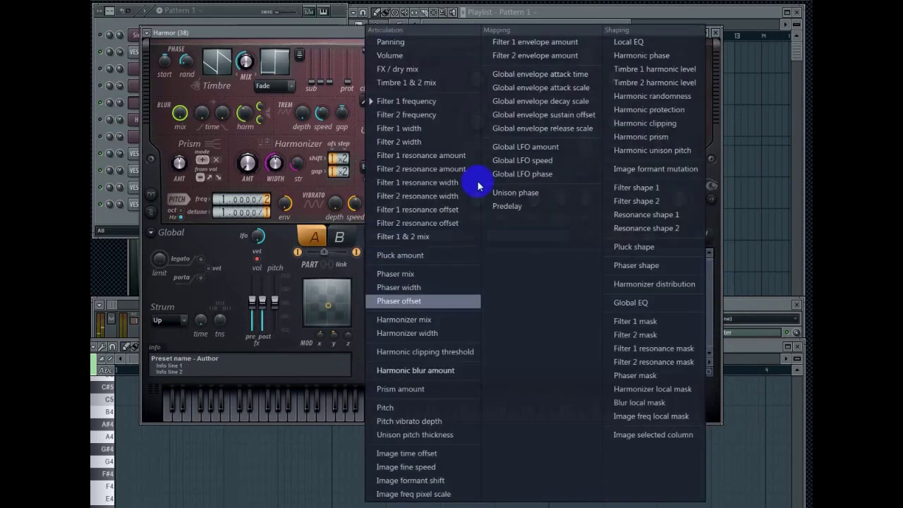
click(430, 104)
click(522, 239)
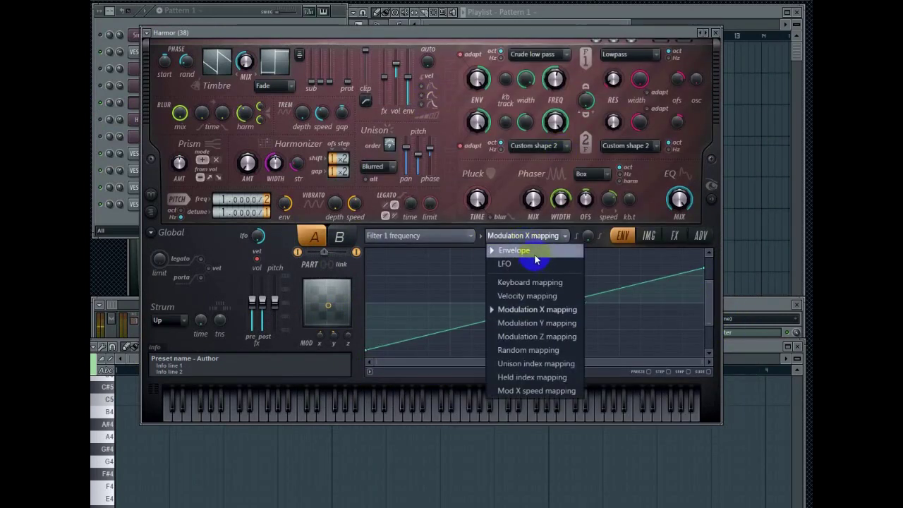
click(535, 260)
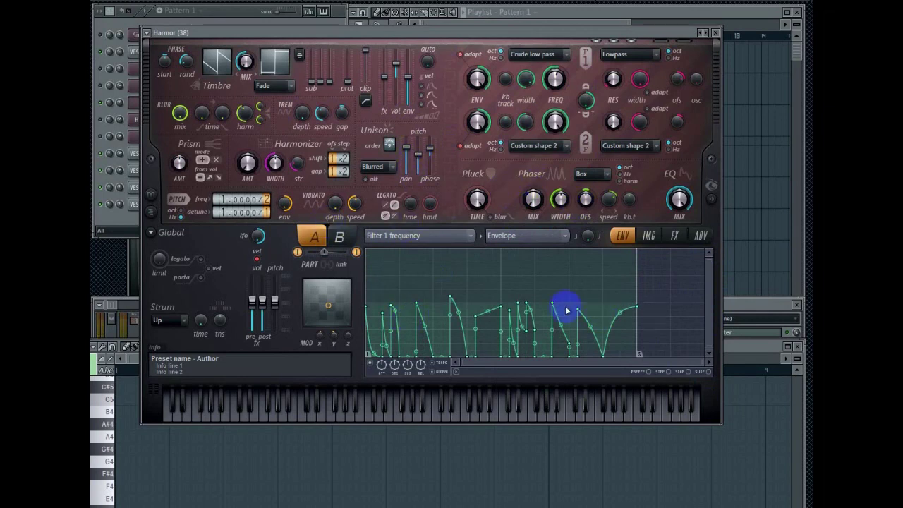
drag(706, 365, 684, 365)
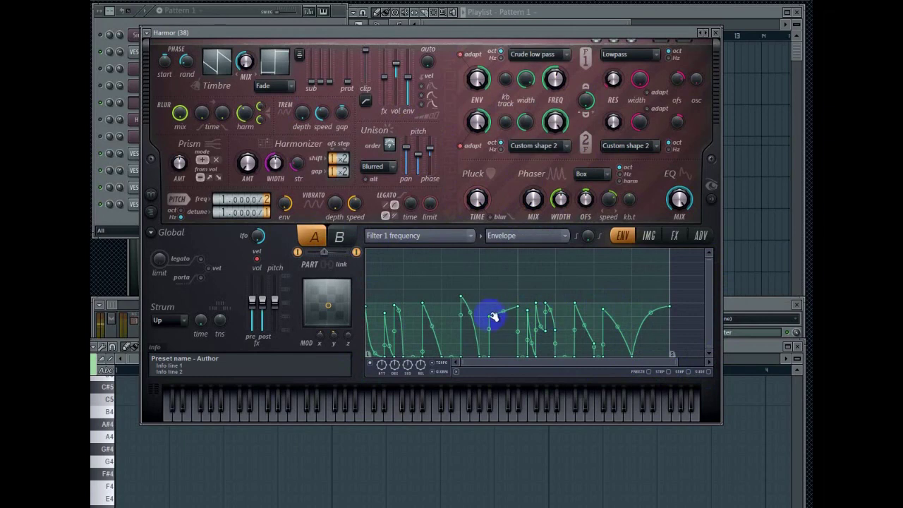
Step: Audition part A alone with its full Filter 1 frequency envelope displayed
click(344, 238)
click(314, 237)
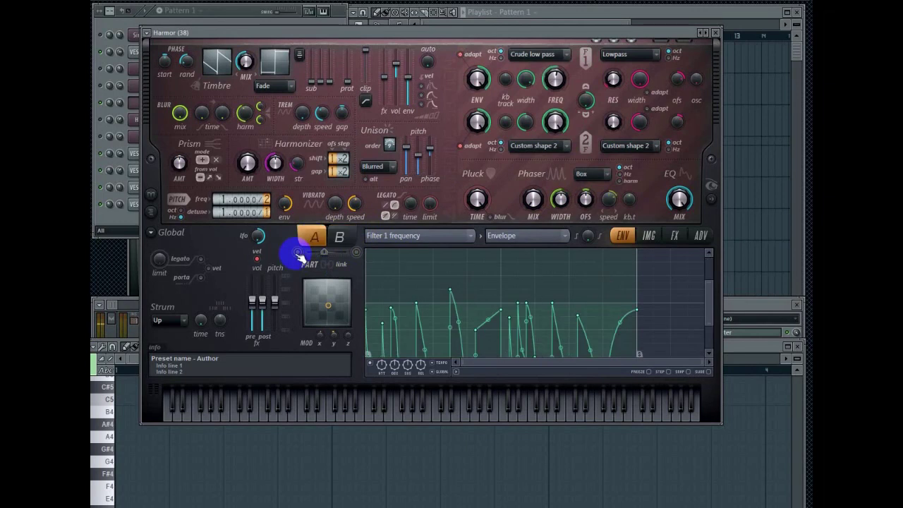
drag(706, 327, 298, 250)
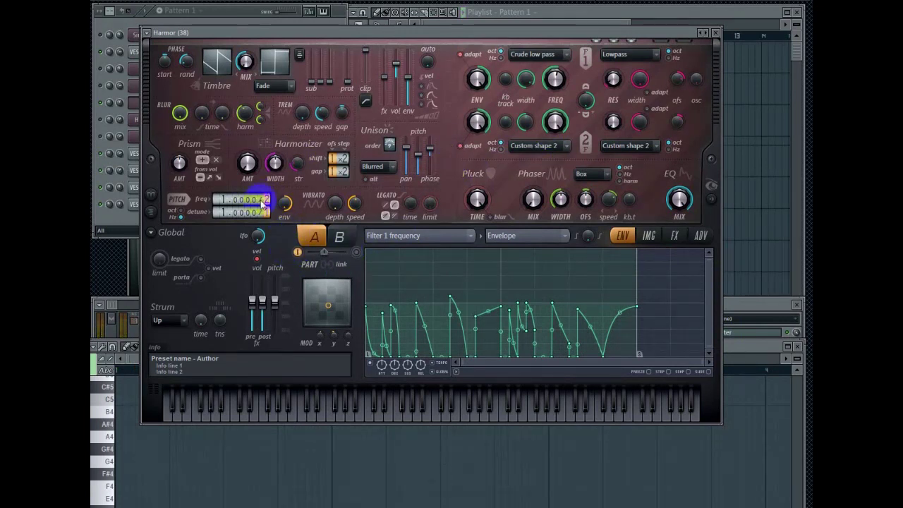
Step: Make part B the only active part and examine its Filter 1 frequency envelope
click(339, 237)
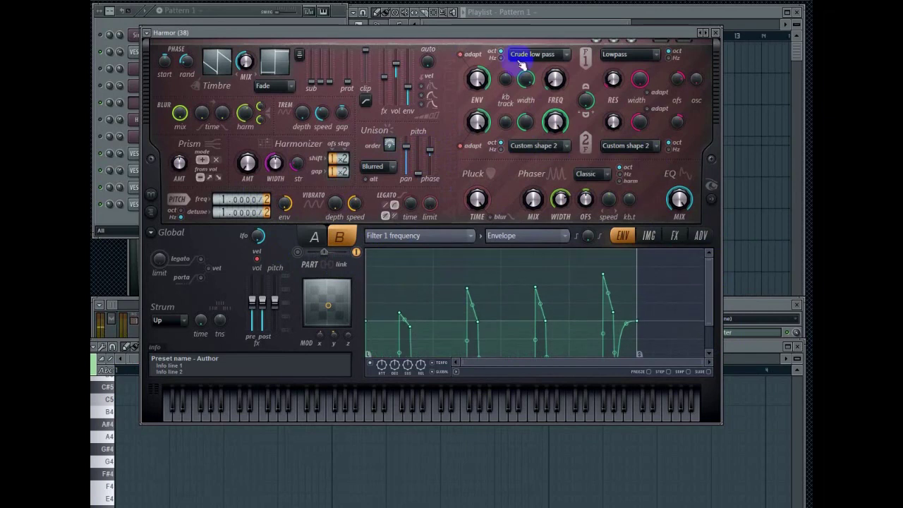
drag(710, 322, 710, 353)
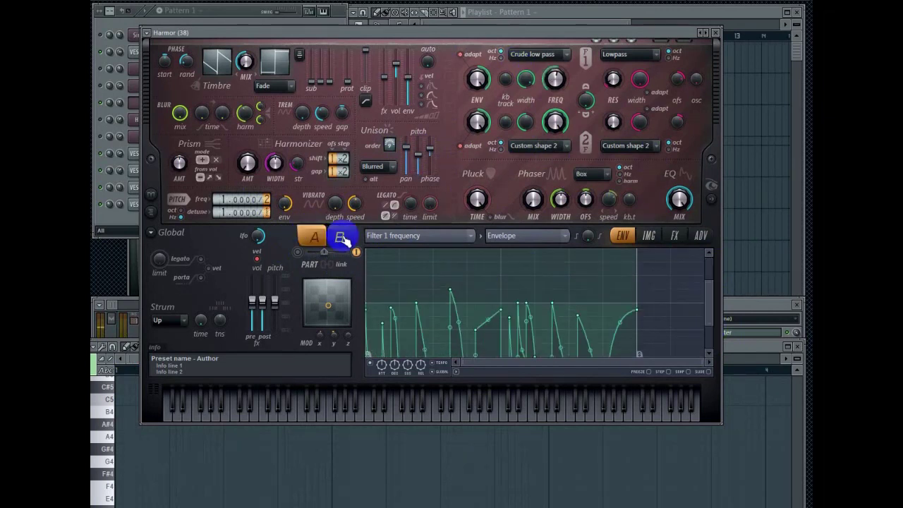
scroll(714, 300, up, 2)
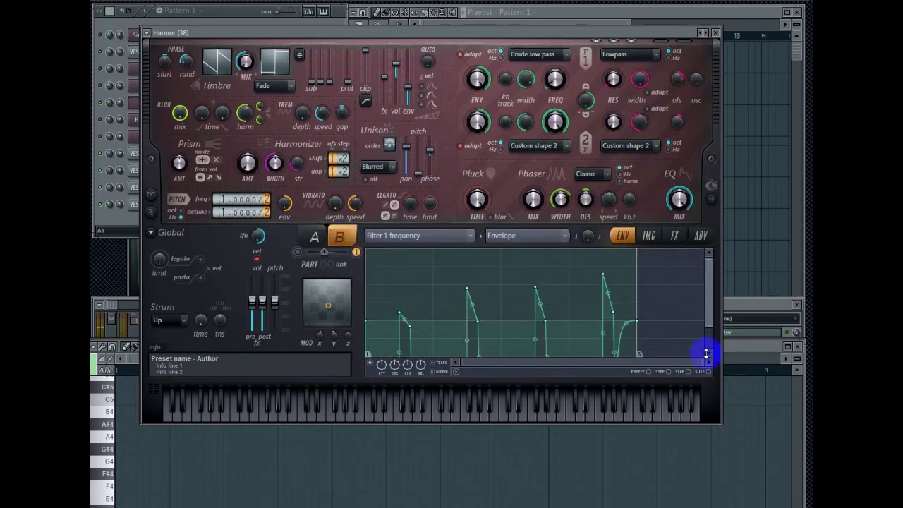
scroll(706, 353, down, 2)
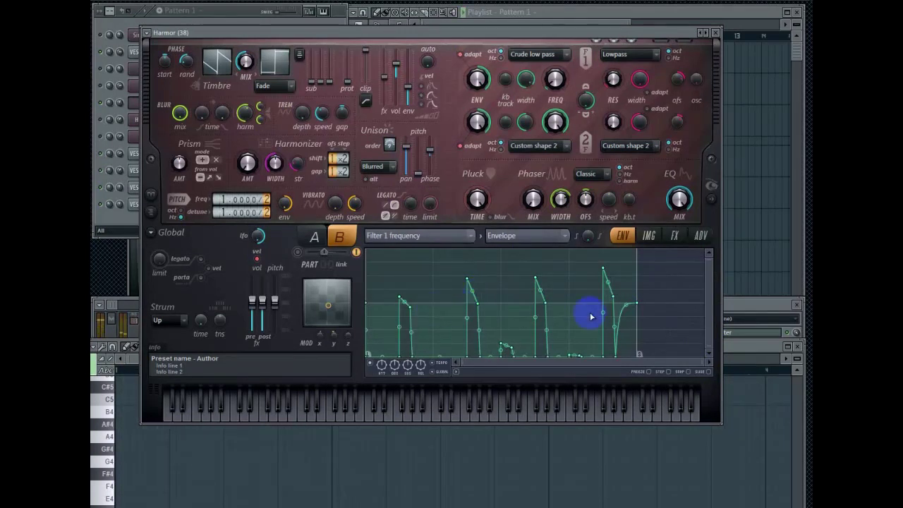
Step: Compare the Filter 1 frequency envelopes of parts A and B, finishing on part B
click(314, 237)
click(297, 251)
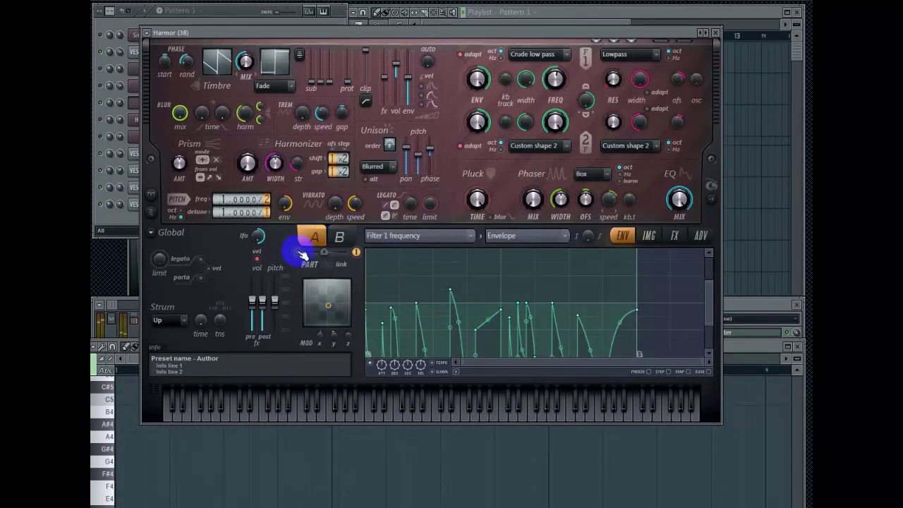
click(340, 238)
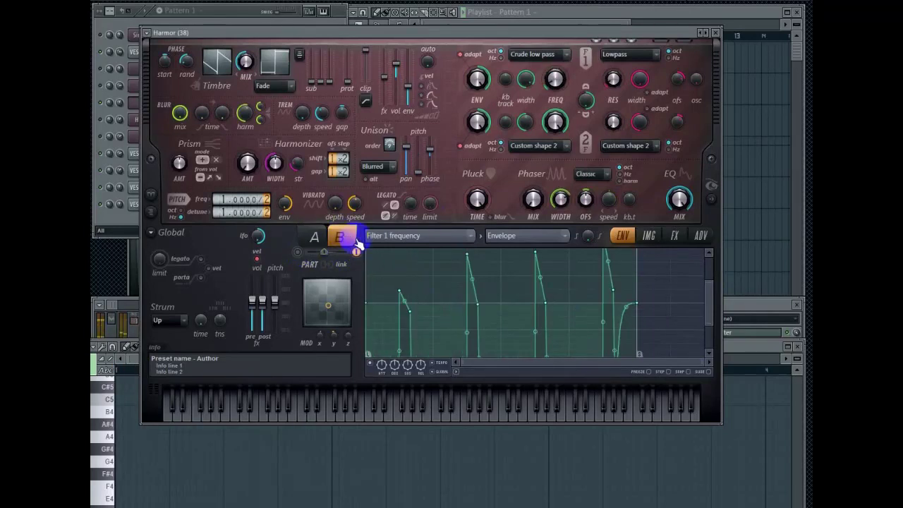
drag(712, 325, 649, 238)
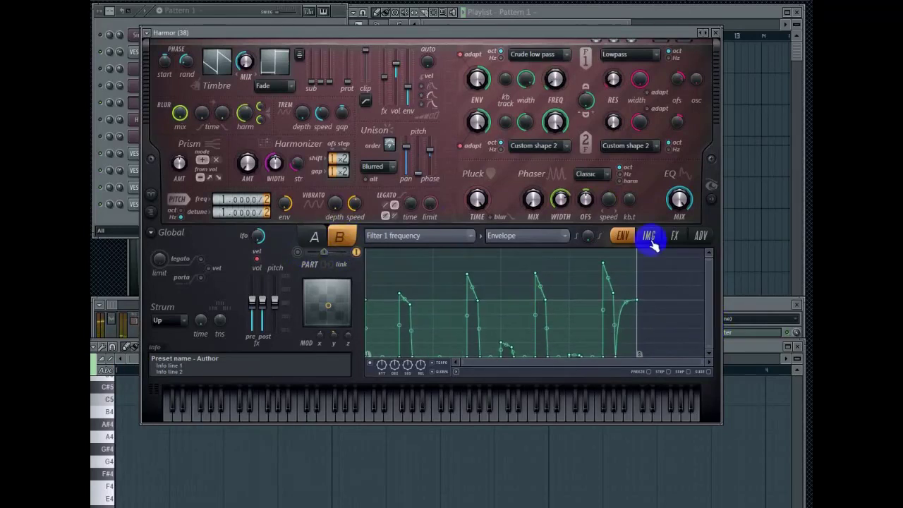
click(314, 238)
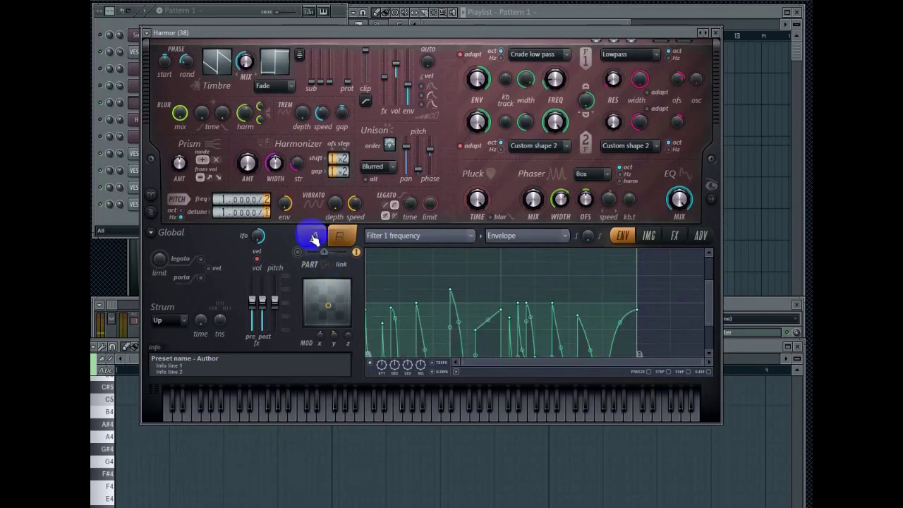
click(341, 237)
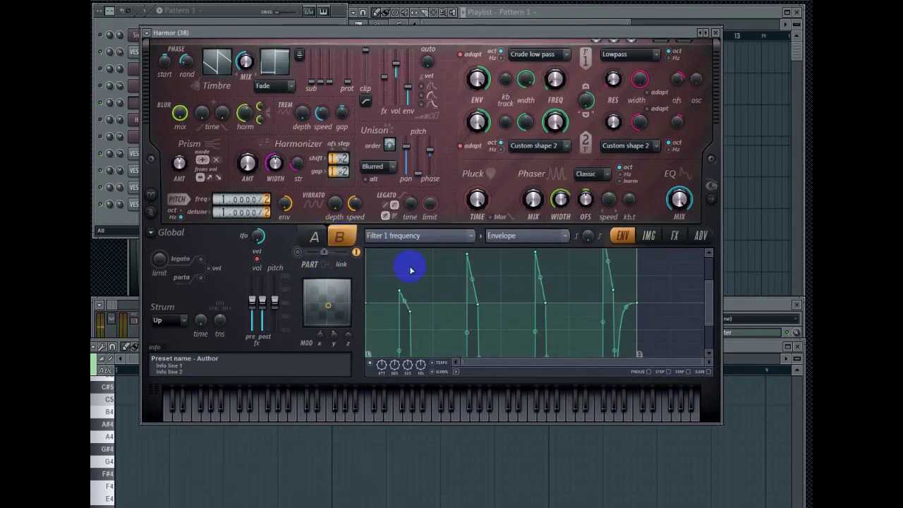
drag(710, 285, 697, 359)
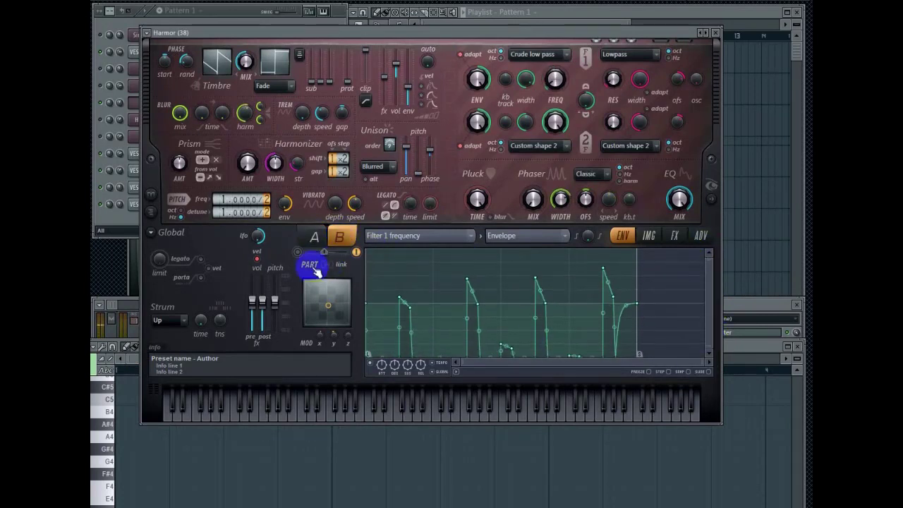
Step: Review part B's effects settings and display the Unison index mapping of its Filter 1 frequency
click(674, 236)
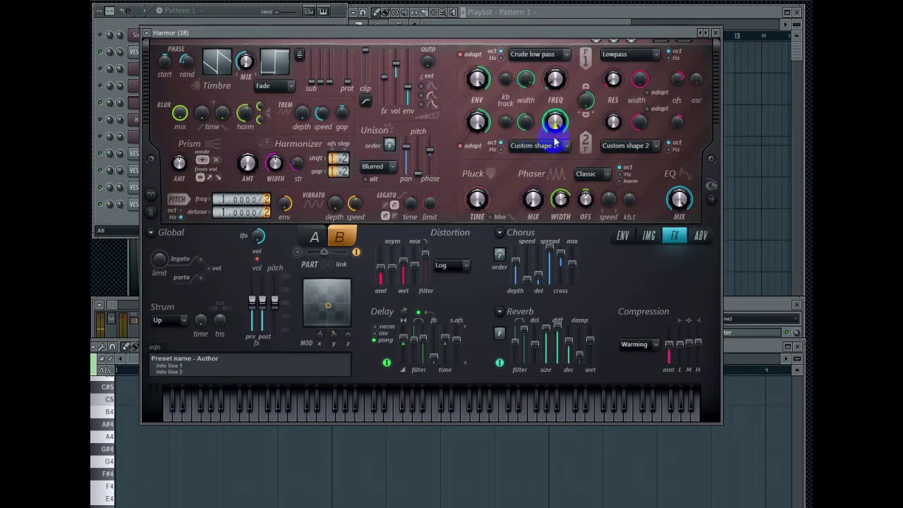
click(622, 236)
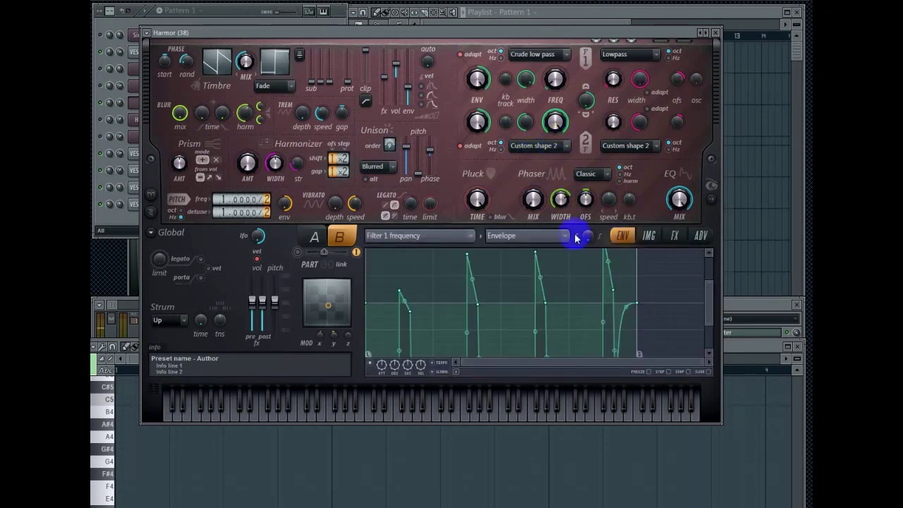
click(526, 242)
click(523, 365)
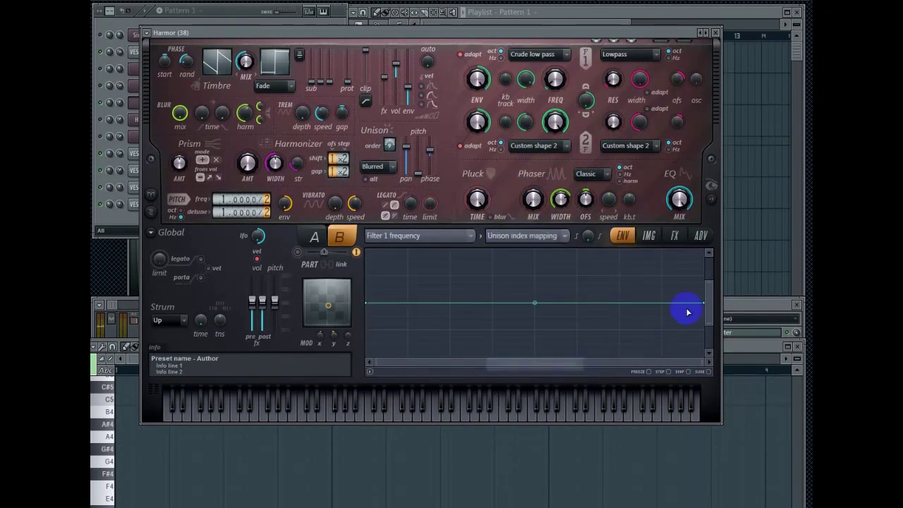
drag(706, 282, 703, 371)
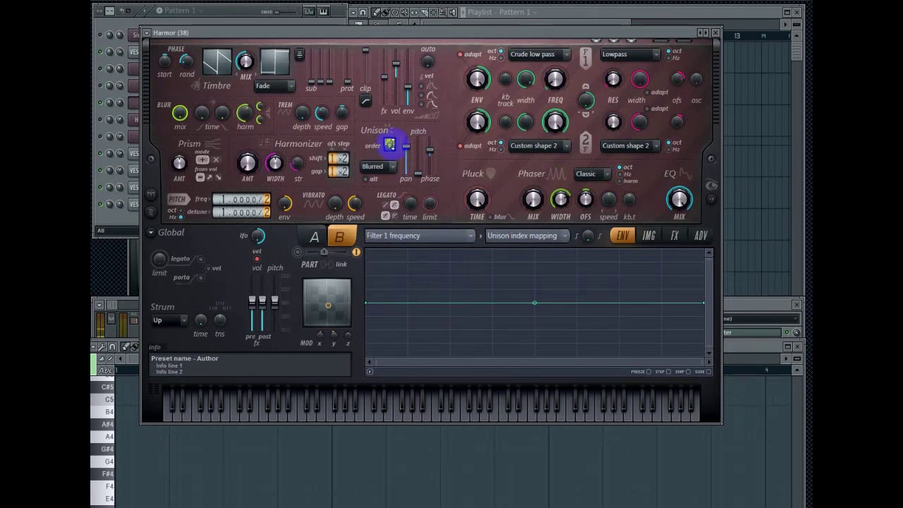
Step: Switch part B's Filter 1 frequency from Unison index mapping to its Envelope and examine all the peaks along its length
click(429, 236)
click(536, 375)
click(527, 237)
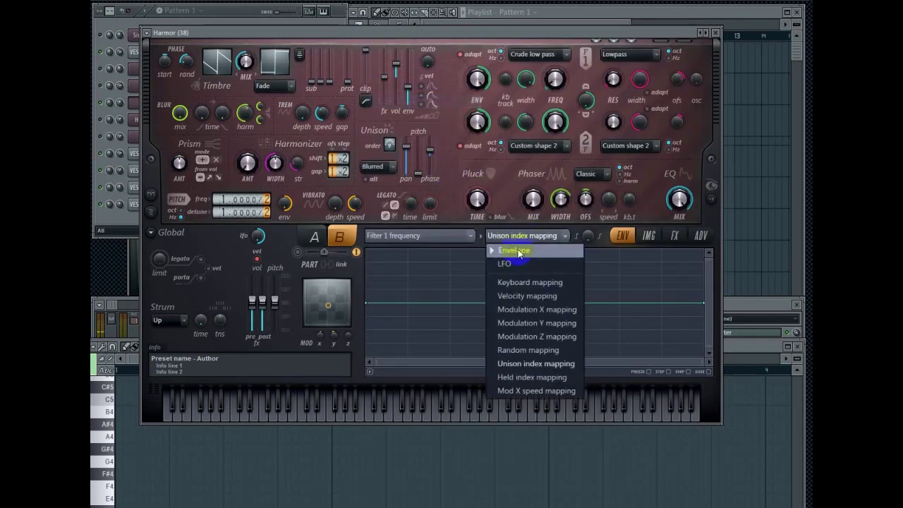
click(522, 251)
drag(622, 369, 472, 309)
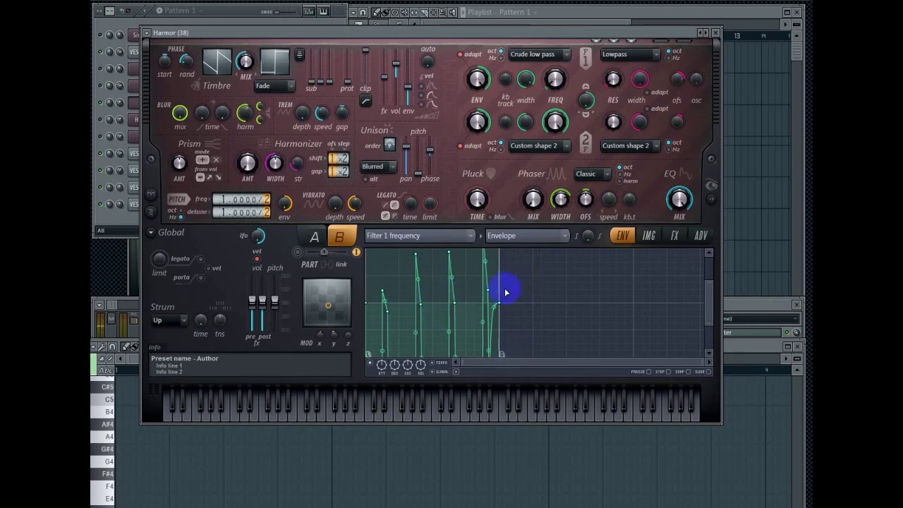
drag(707, 277, 673, 365)
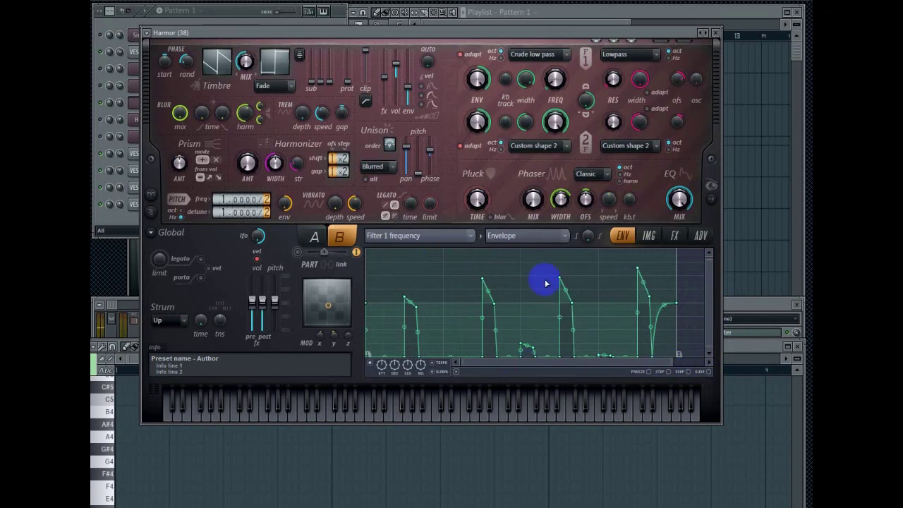
click(456, 362)
click(480, 205)
click(776, 455)
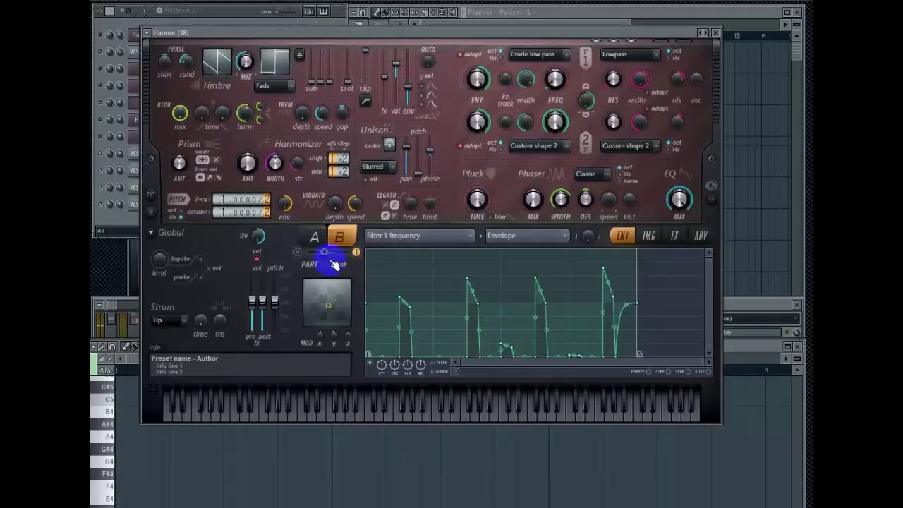
Step: Review part B's Volume articulation against its Filter 1 frequency envelope, finishing on Filter 1 frequency
click(422, 236)
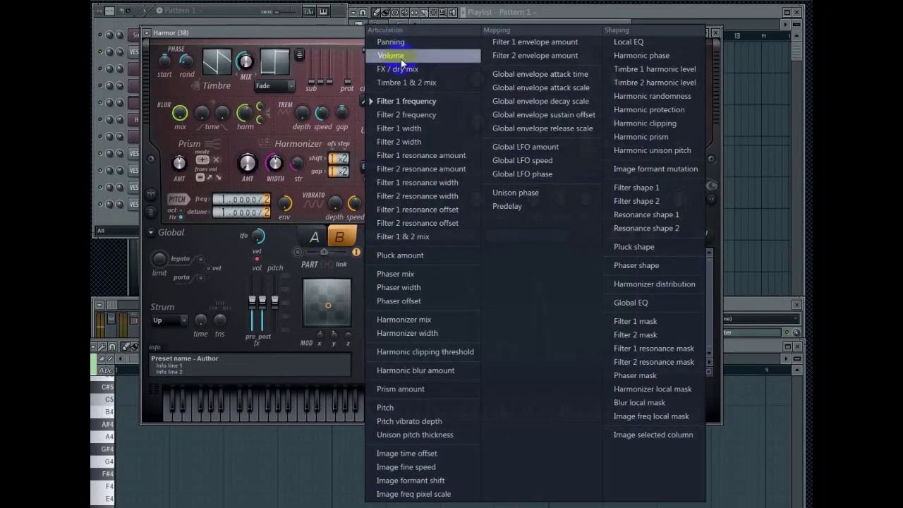
click(401, 57)
click(414, 236)
click(407, 101)
click(419, 238)
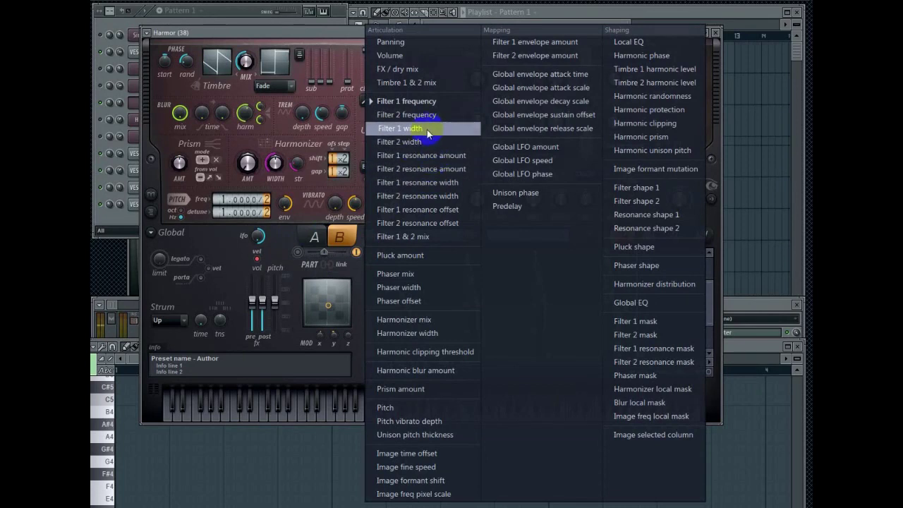
click(417, 101)
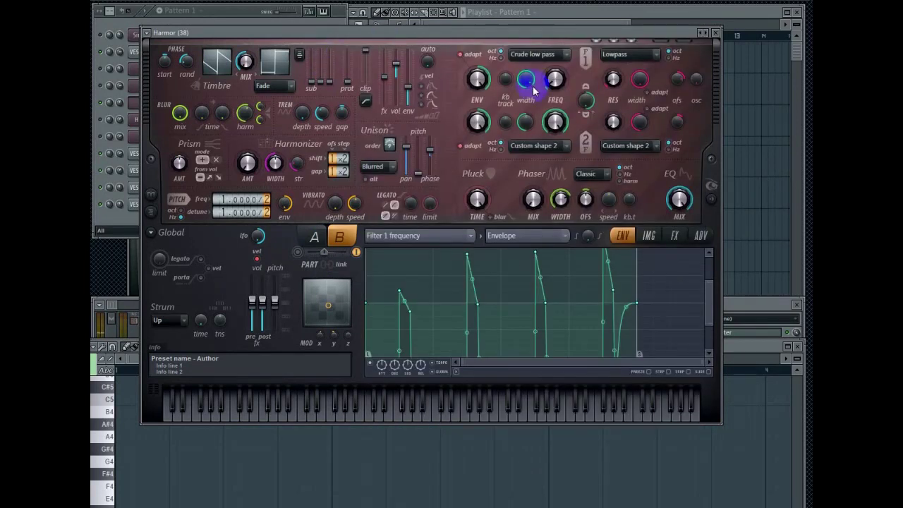